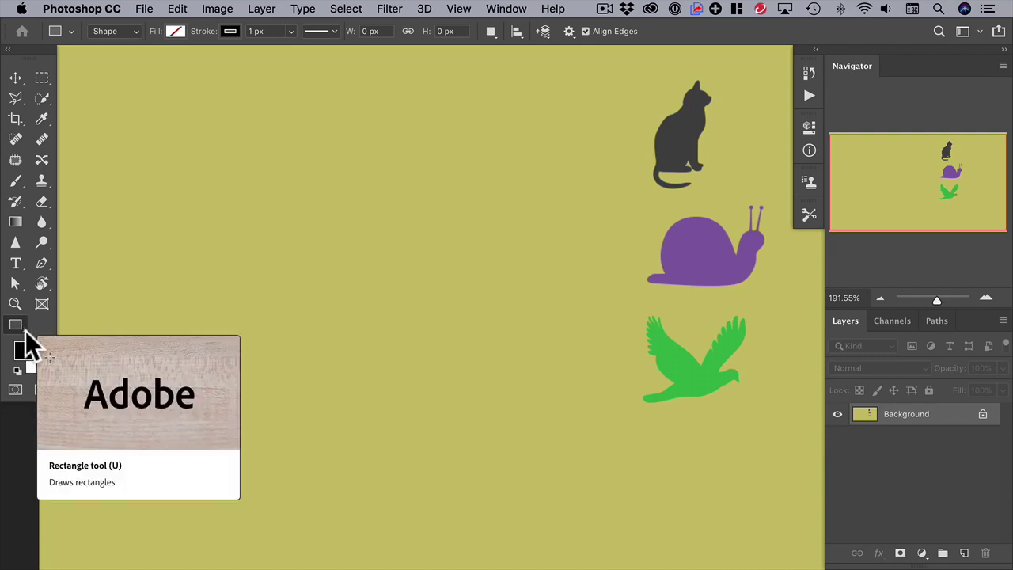
Switch to the Custom Shape Tool, keeping Shape drawing mode
{"action": "right_click", "coordinate": [25, 331]}
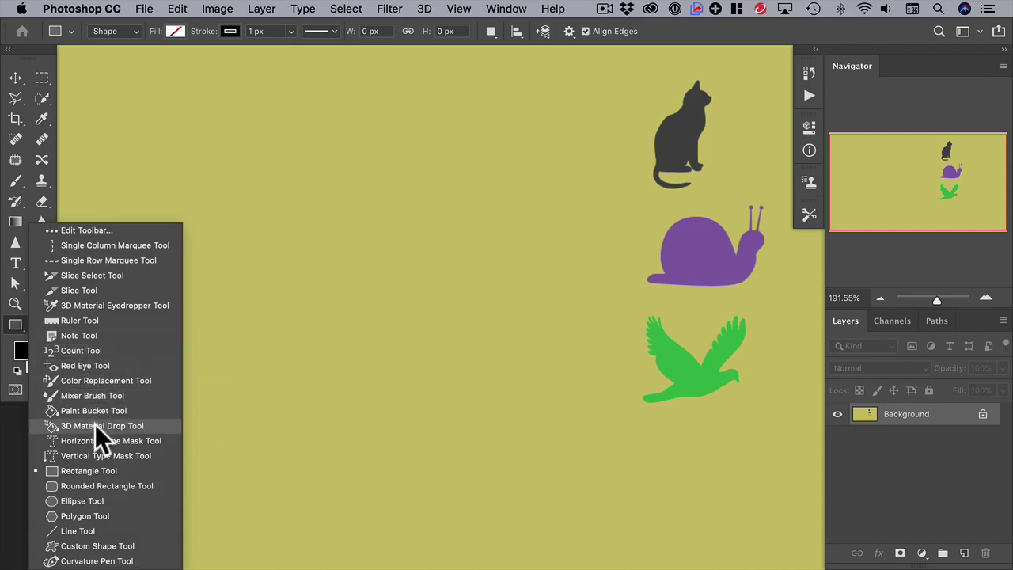
{"action": "left_click", "coordinate": [117, 546]}
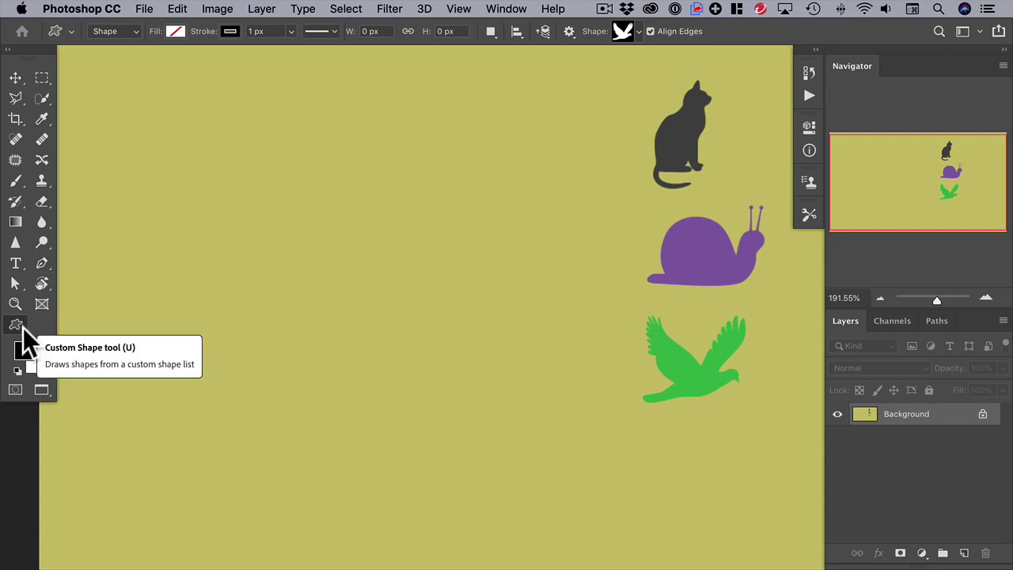
{"action": "left_click", "coordinate": [137, 32]}
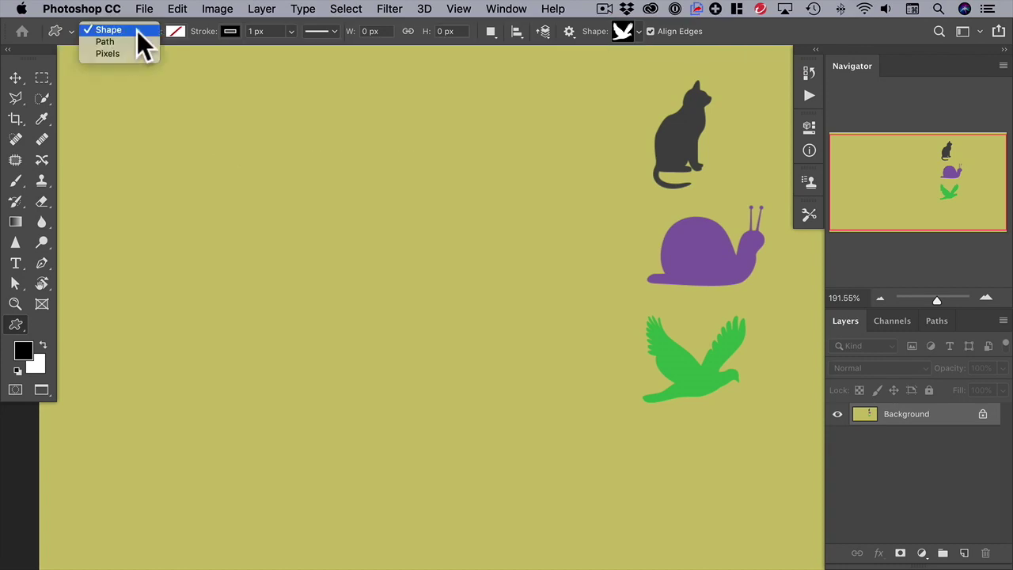
{"action": "left_click", "coordinate": [137, 32]}
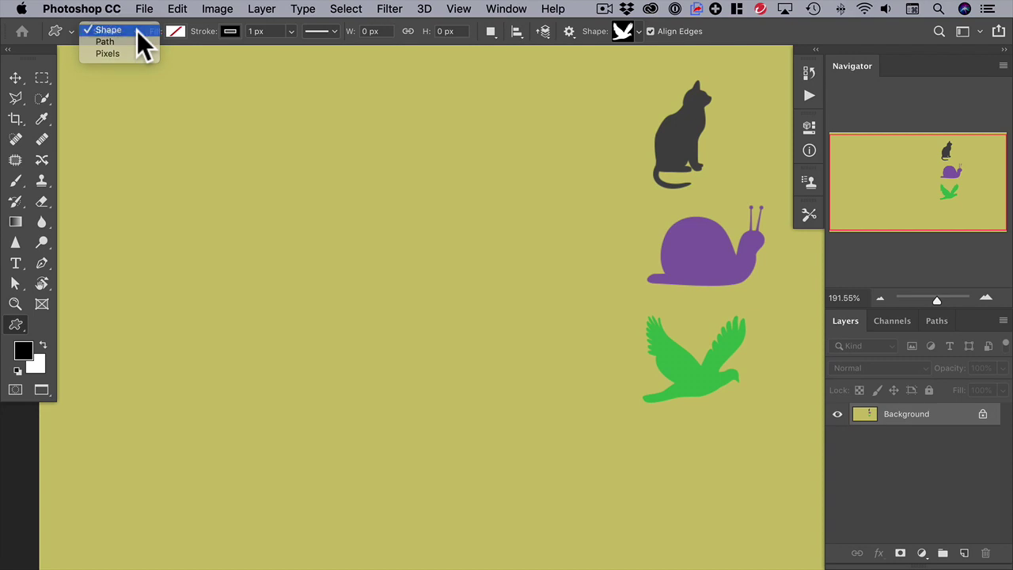
Set the shape fill to red and the stroke to none, then bring up the custom shape list
{"action": "left_click", "coordinate": [180, 35]}
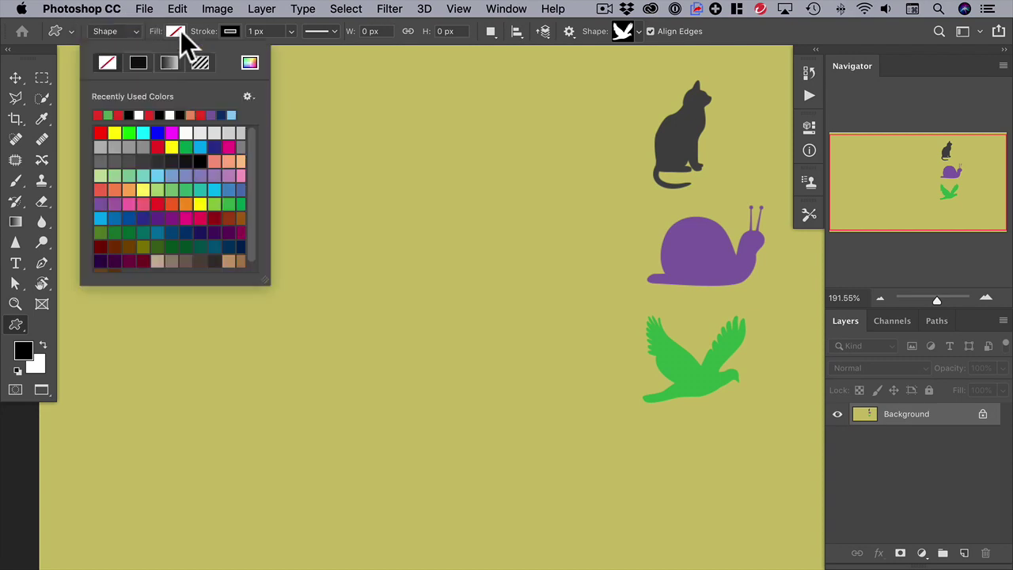
{"action": "left_click", "coordinate": [101, 131]}
{"action": "left_click", "coordinate": [237, 31]}
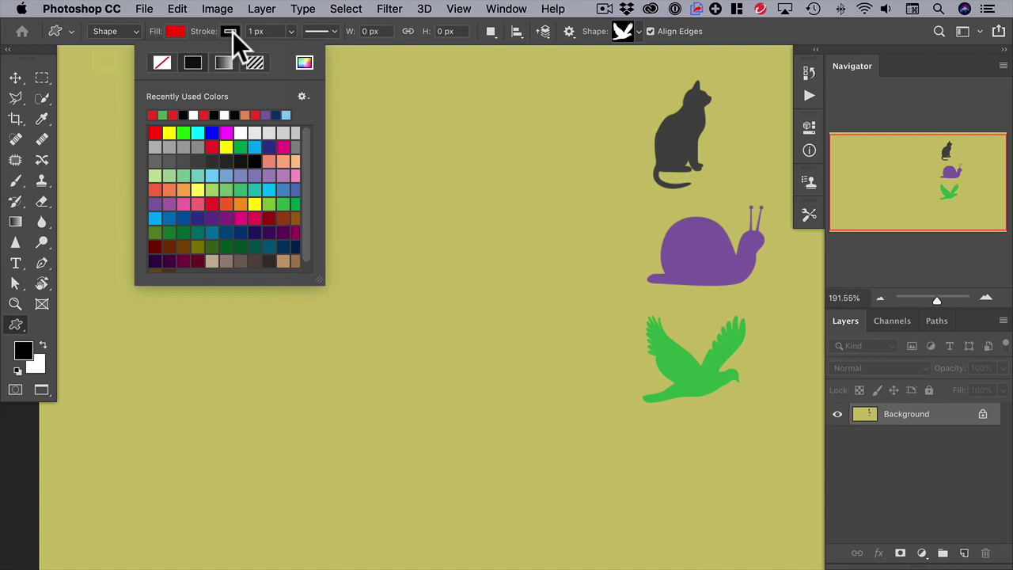
{"action": "left_click", "coordinate": [163, 63]}
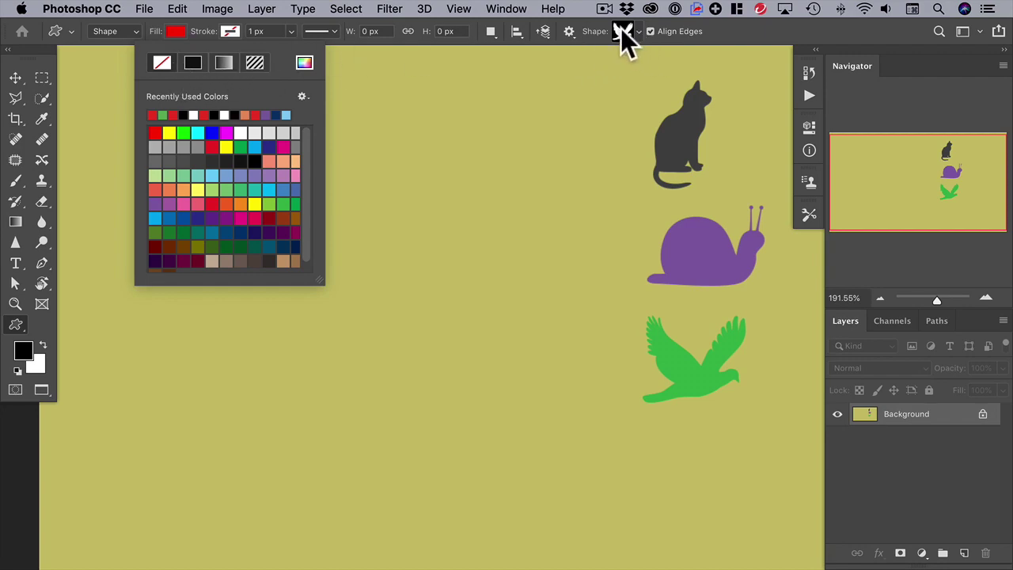
{"action": "left_click", "coordinate": [639, 35]}
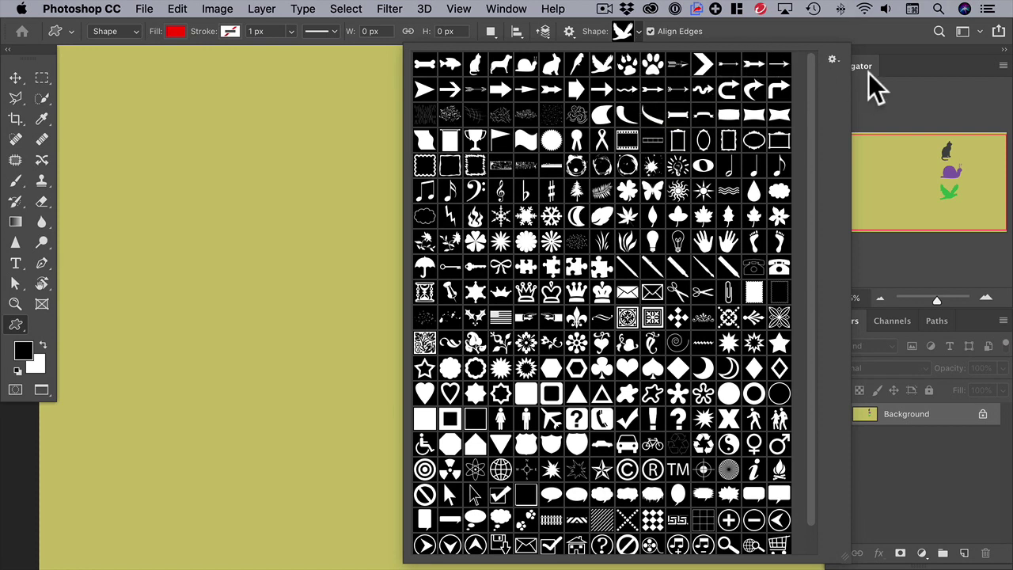
Replace the current custom shapes with the Arrows set
{"action": "left_click", "coordinate": [836, 63]}
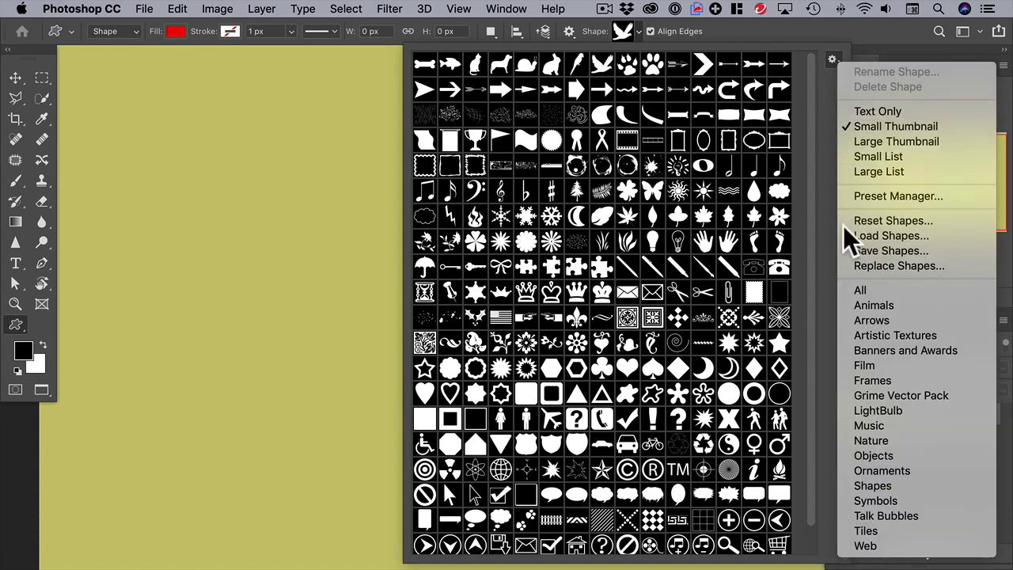
{"action": "left_click", "coordinate": [870, 320]}
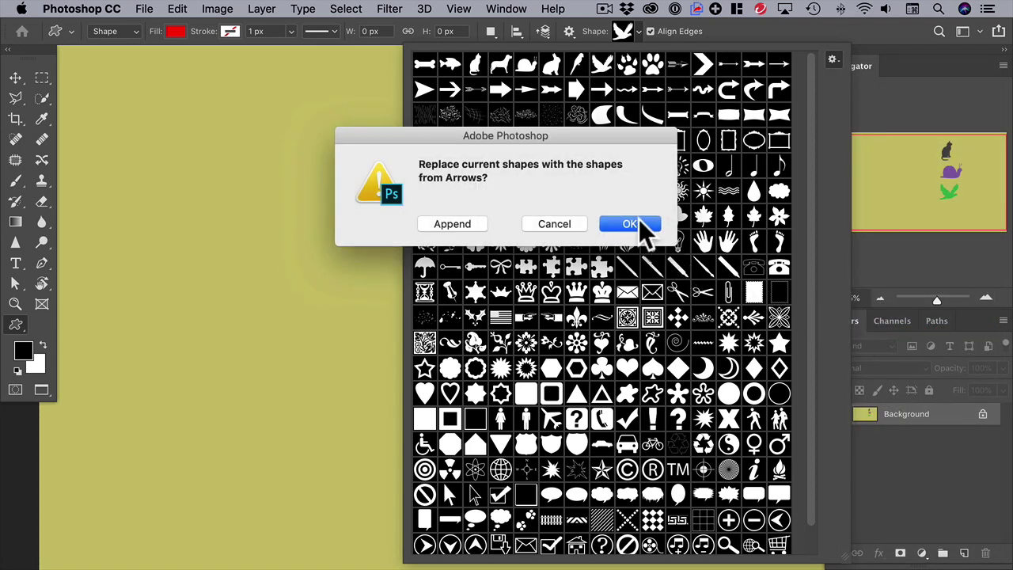
{"action": "left_click", "coordinate": [631, 224]}
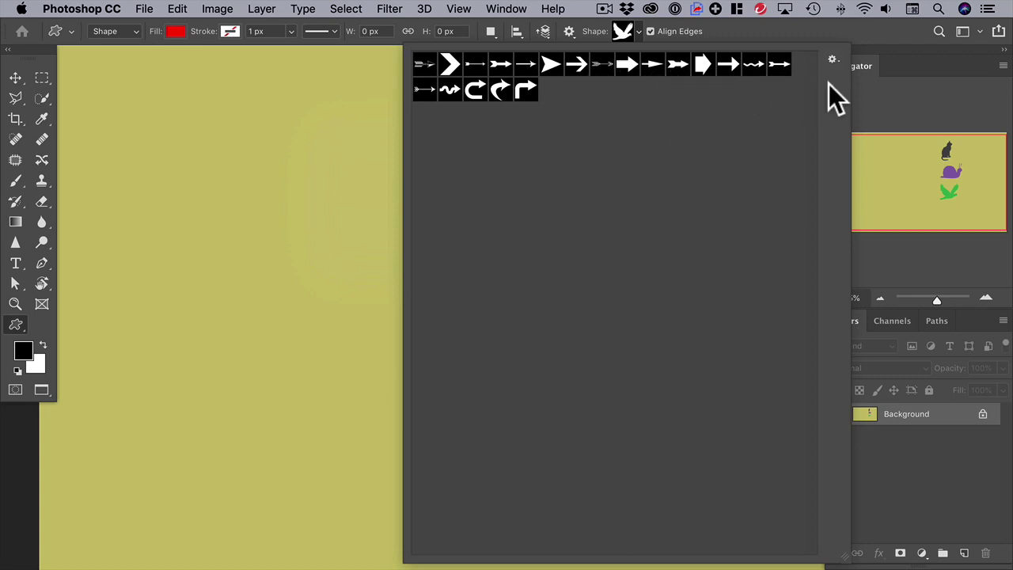
Show shapes as Large Thumbnails and choose the thick solid right arrow
{"action": "left_click", "coordinate": [832, 61]}
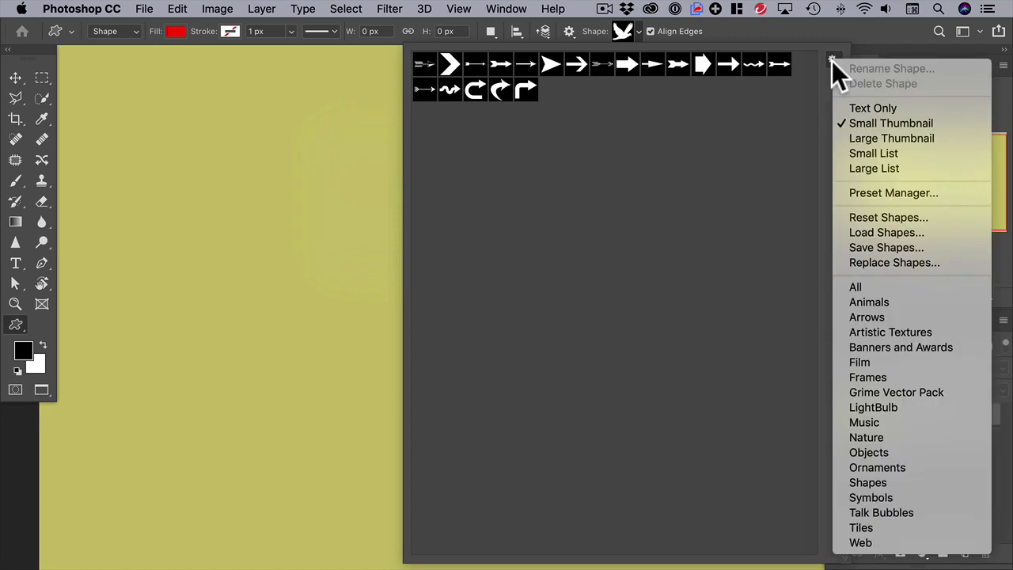
{"action": "left_click", "coordinate": [862, 140]}
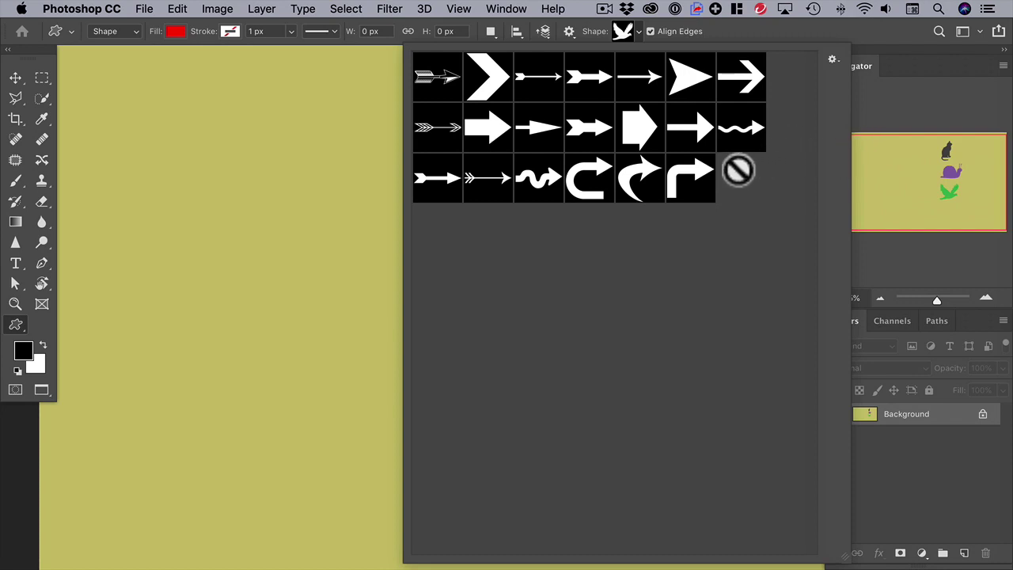
{"action": "left_click", "coordinate": [492, 141]}
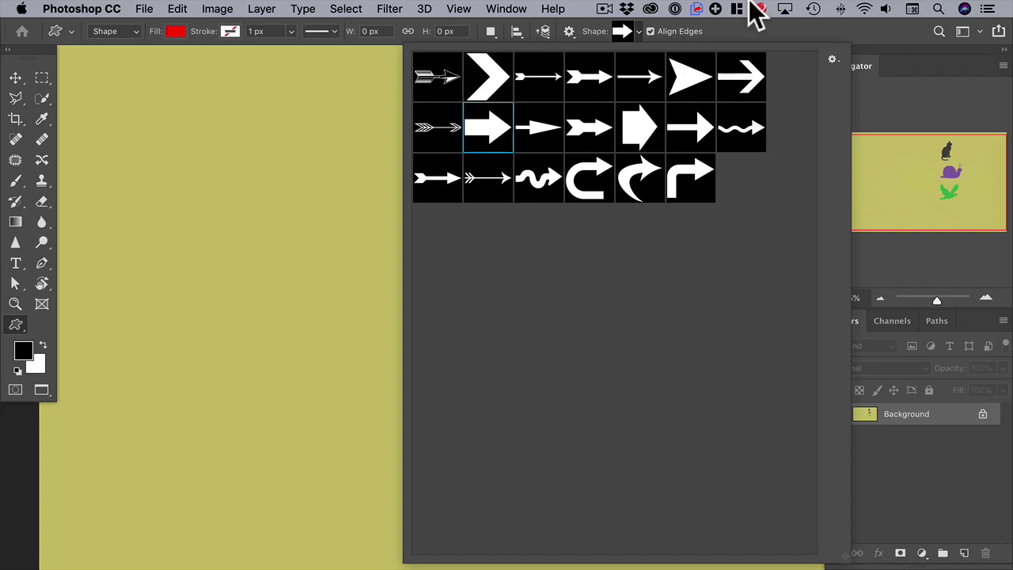
{"action": "left_click", "coordinate": [736, 27]}
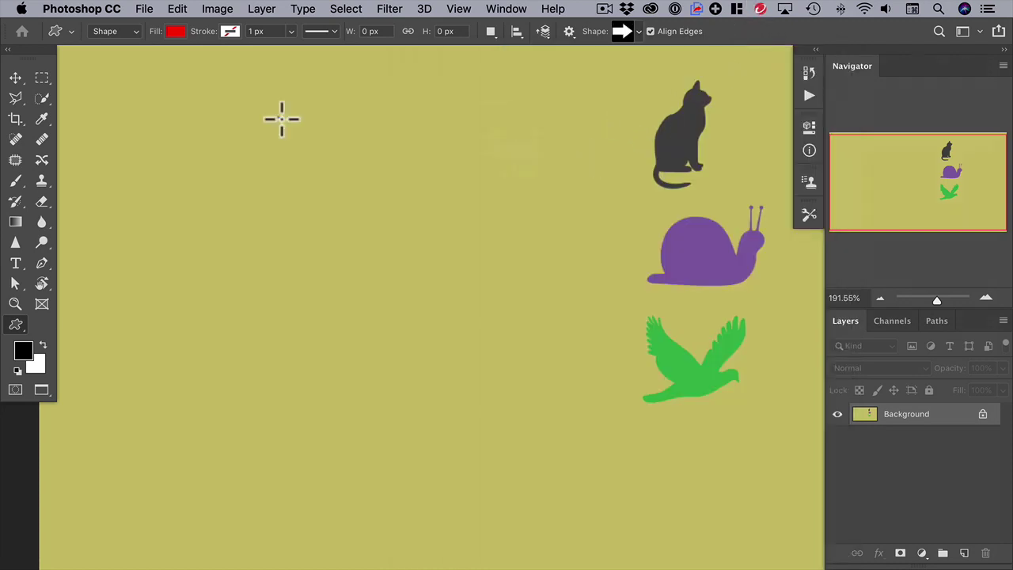
Draw a proportional 156 × 112 px red right arrow in the upper left as Shape 1
{"action": "left_click_drag", "start_coordinate": [278, 118], "coordinate": [497, 194]}
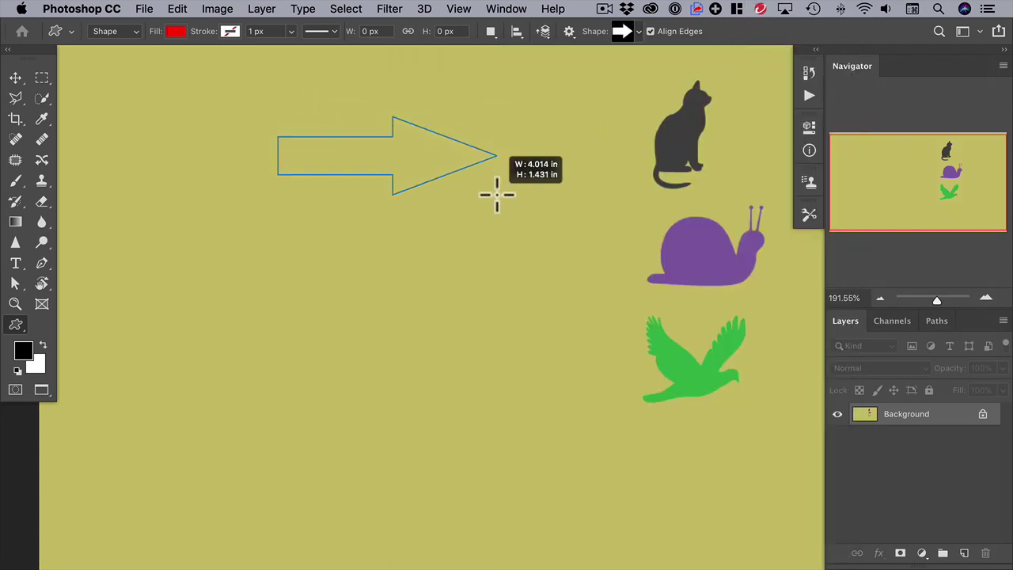
{"action": "key", "text": "shift"}
{"action": "left_click_drag", "start_coordinate": [497, 194], "coordinate": [512, 201]}
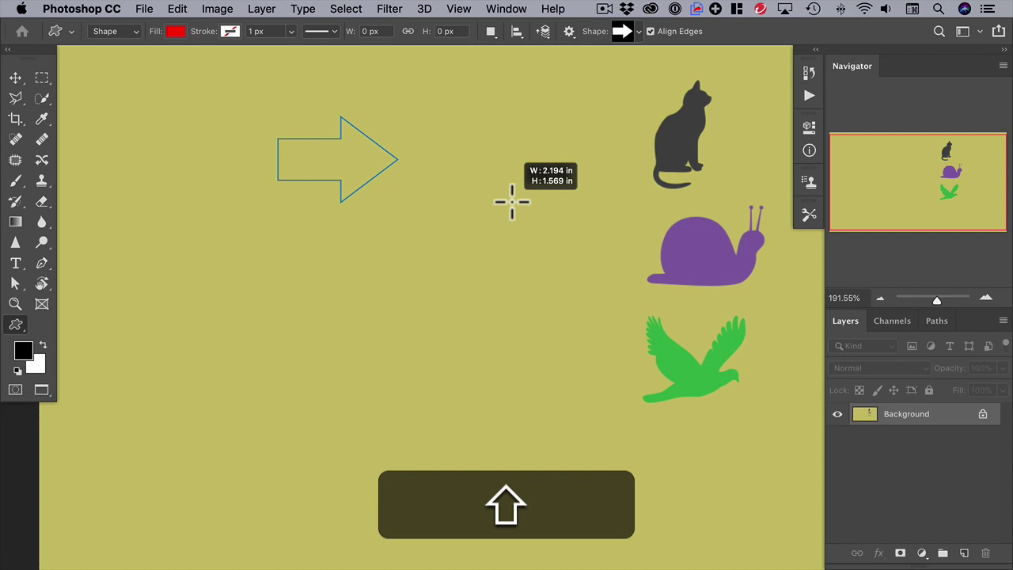
{"action": "left_click_drag", "start_coordinate": [512, 201], "coordinate": [514, 201]}
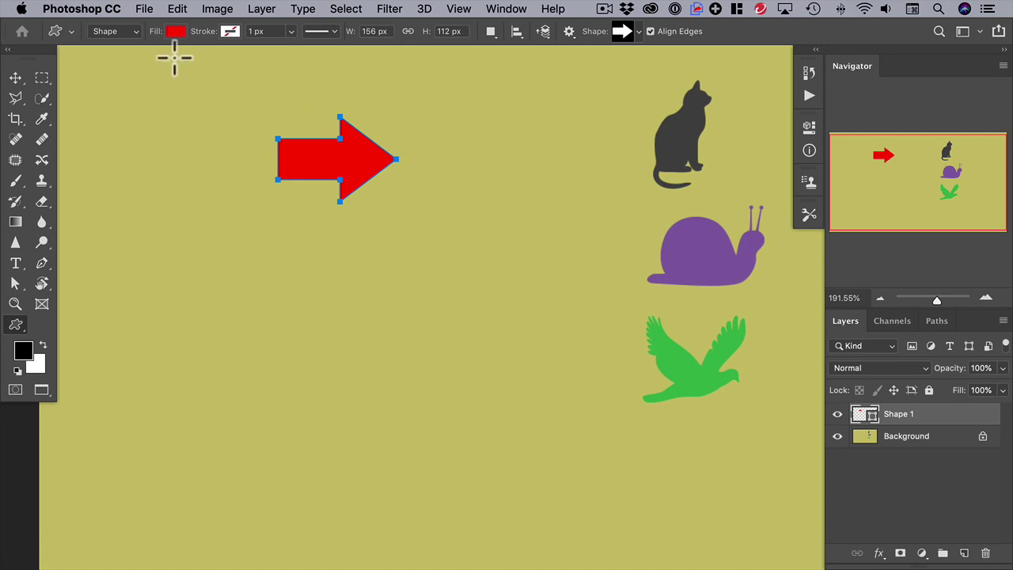
Free-transform the red arrow to about 72%, tilt it 11.46°, and place it pointing at the cat
{"action": "left_click", "coordinate": [176, 9]}
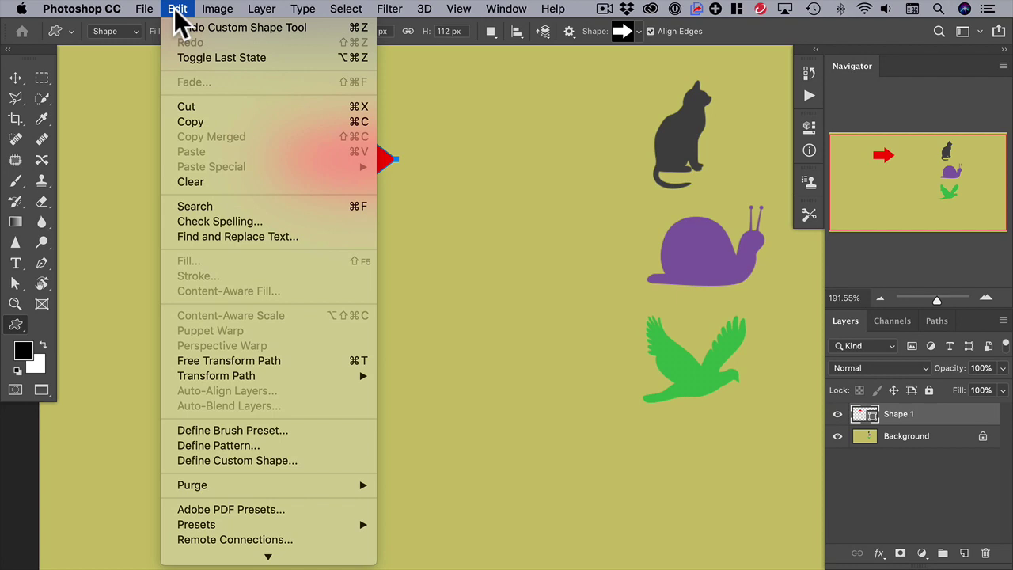
{"action": "left_click", "coordinate": [252, 362]}
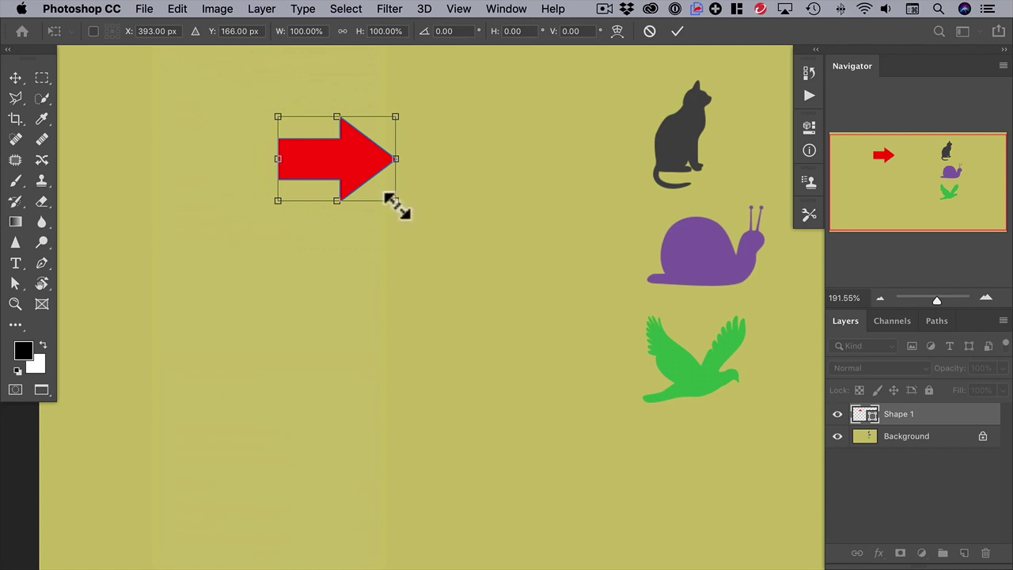
{"action": "left_click_drag", "start_coordinate": [396, 203], "coordinate": [366, 183]}
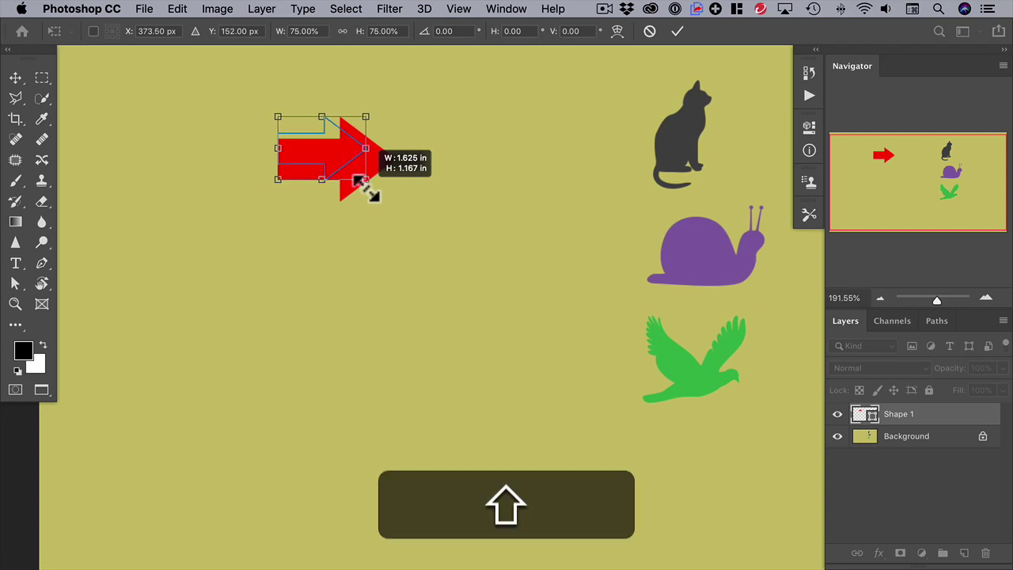
{"action": "left_click_drag", "start_coordinate": [364, 182], "coordinate": [385, 199]}
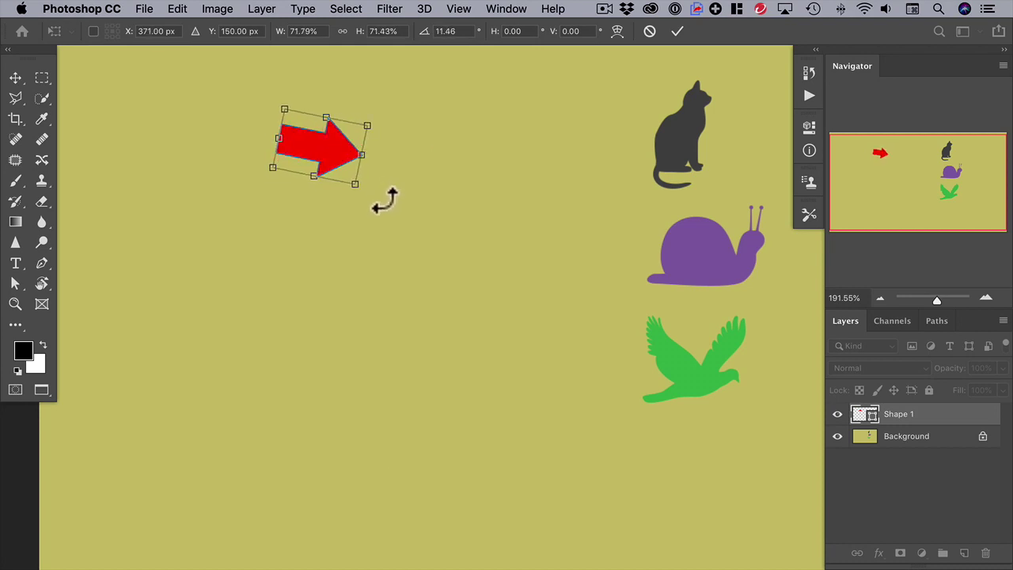
{"action": "left_click_drag", "start_coordinate": [324, 151], "coordinate": [606, 131]}
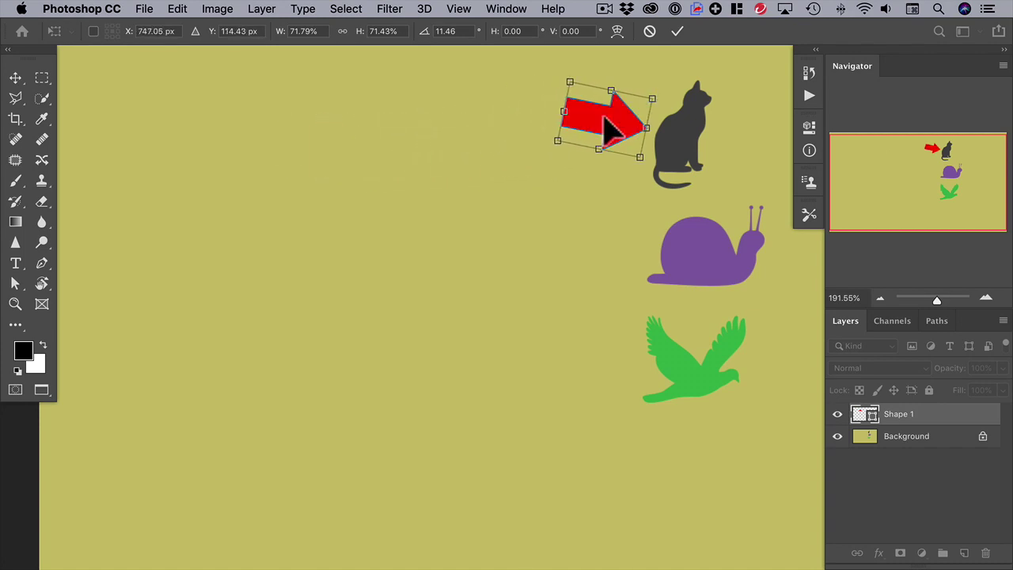
{"action": "key", "text": "Return"}
{"action": "left_click", "coordinate": [933, 445]}
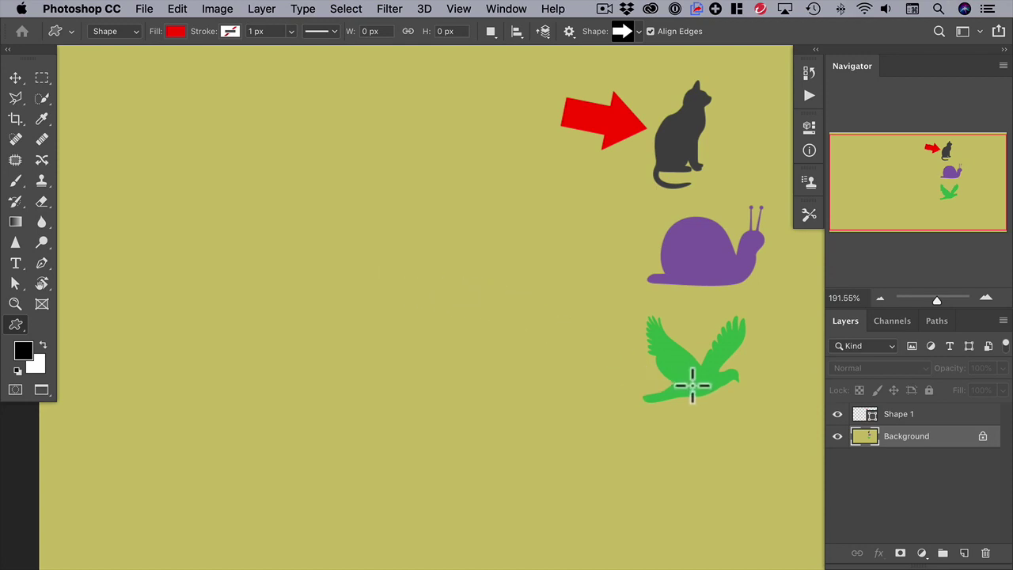
Set the shape fill to green and choose the wavy arrow preset
{"action": "left_click", "coordinate": [174, 32]}
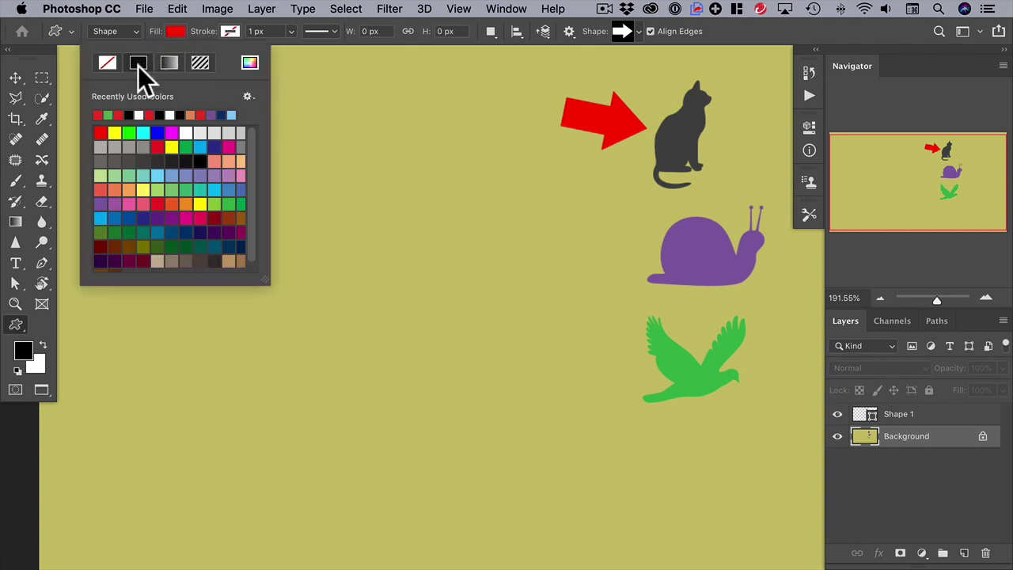
{"action": "left_click", "coordinate": [108, 116]}
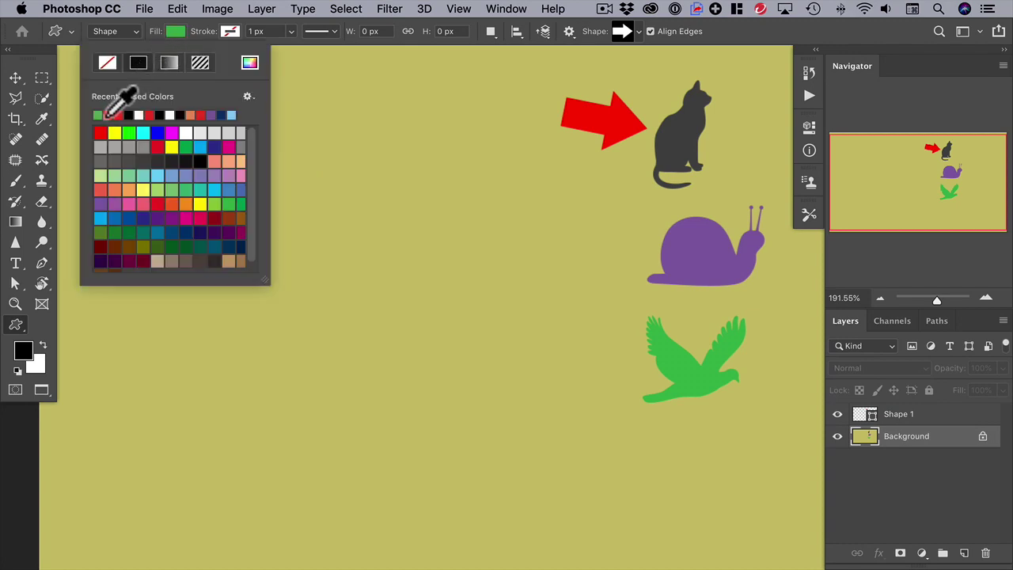
{"action": "left_click", "coordinate": [225, 32]}
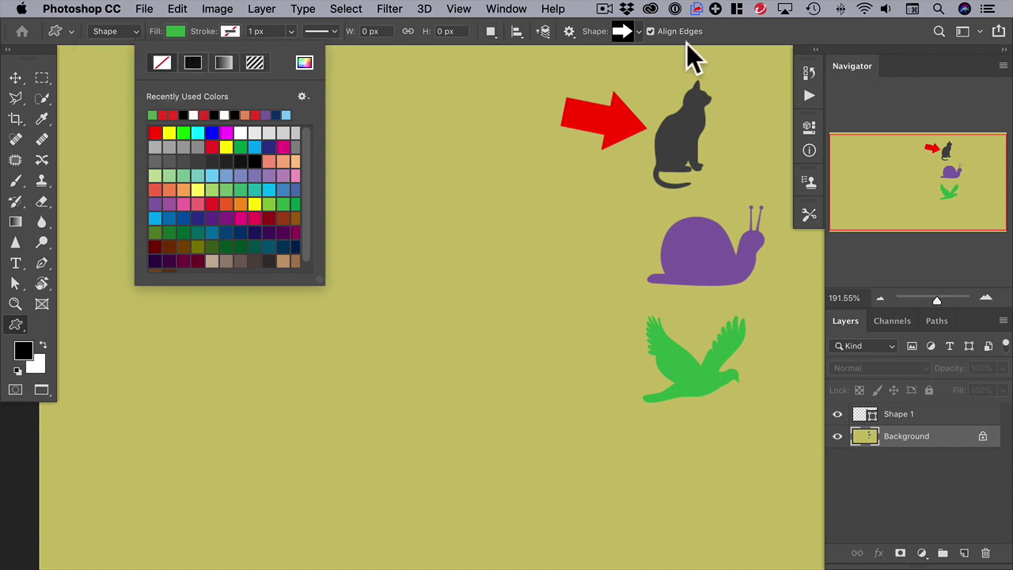
{"action": "left_click", "coordinate": [626, 35]}
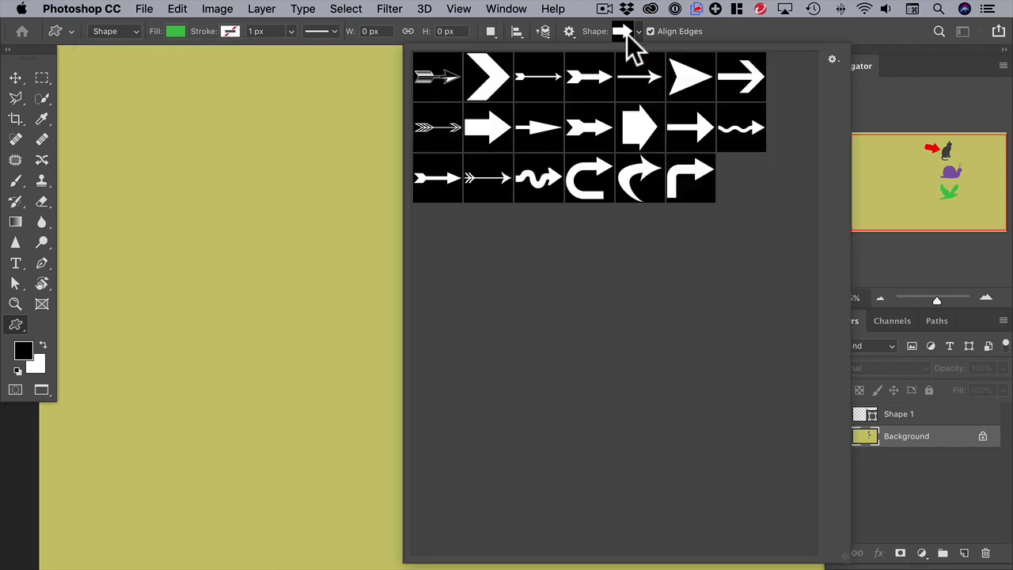
{"action": "left_click", "coordinate": [747, 142]}
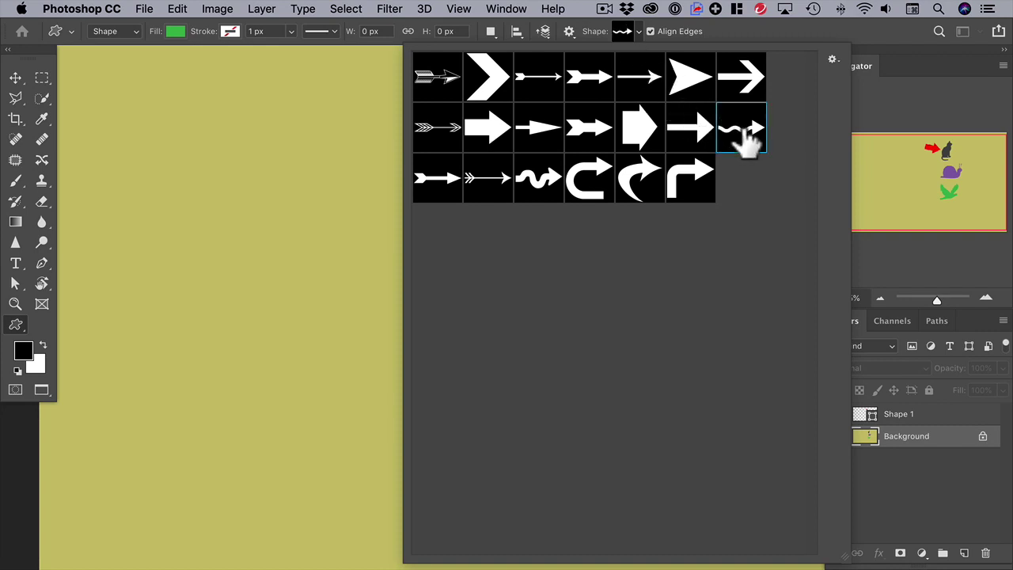
{"action": "left_click", "coordinate": [737, 25]}
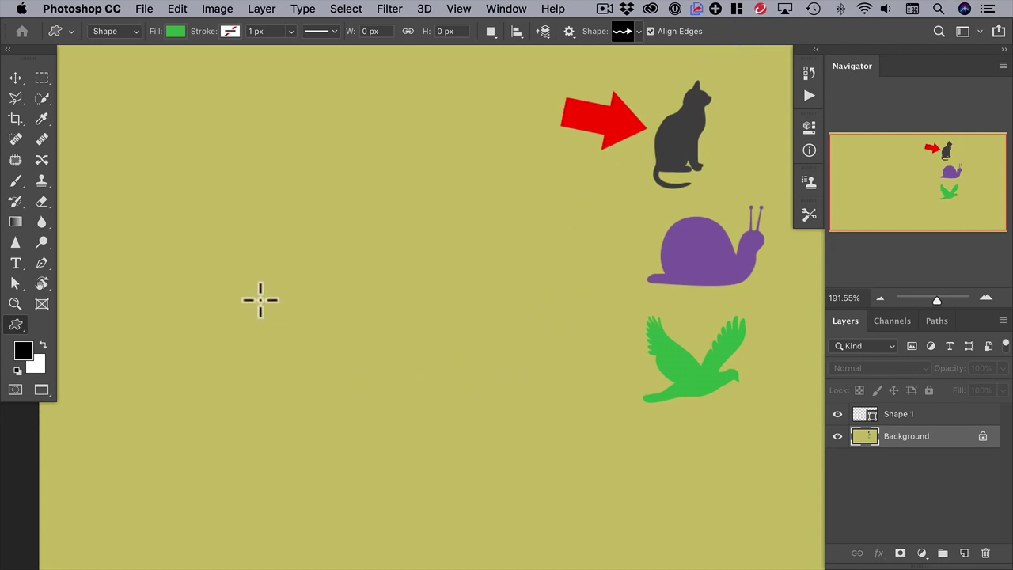
Draw a 255 × 80 px green wavy arrow on the left of the canvas as Shape 2
{"action": "mouse_move", "coordinate": [259, 299]}
{"action": "left_mouse_down"}
{"action": "mouse_move", "coordinate": [288, 324]}
{"action": "mouse_move", "coordinate": [452, 364]}
{"action": "left_mouse_up"}
{"action": "key", "text": "shift"}
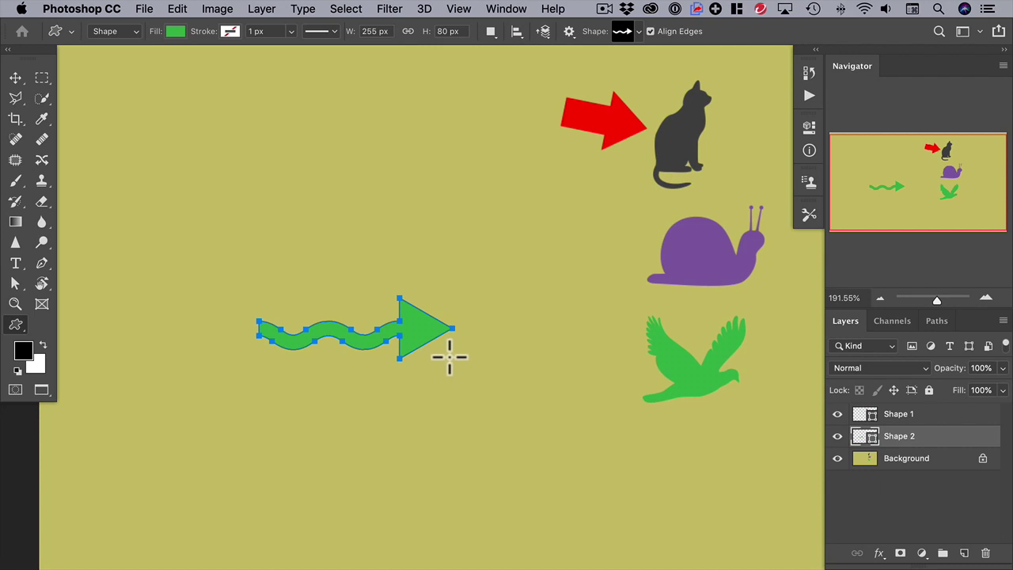
{"action": "key", "text": "super"}
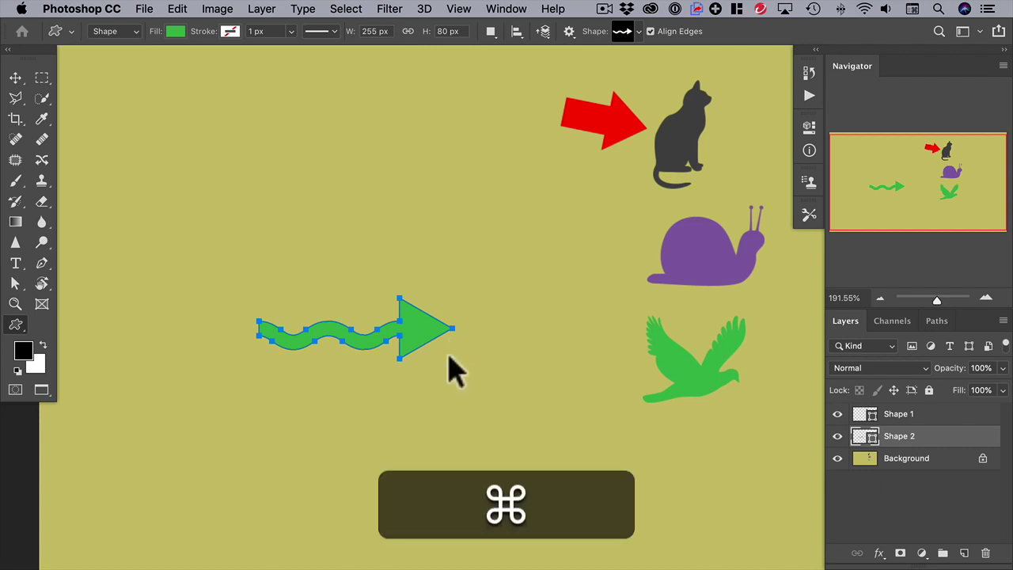
Tilt the wavy arrow about 8° upward, scale it to about 78%, and place it beside the bird
{"action": "key", "text": "super+t"}
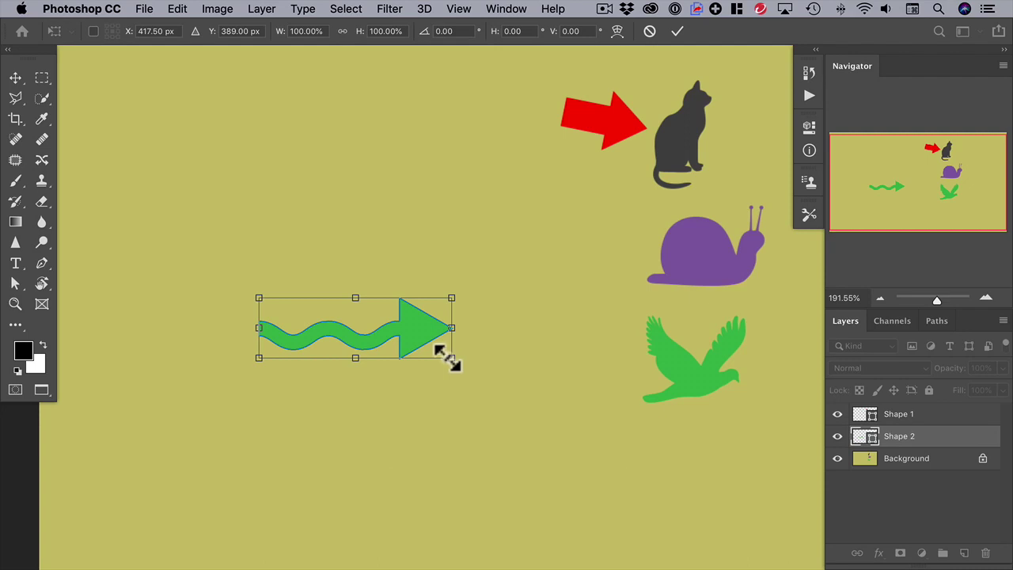
{"action": "left_click_drag", "start_coordinate": [235, 271], "coordinate": [228, 292]}
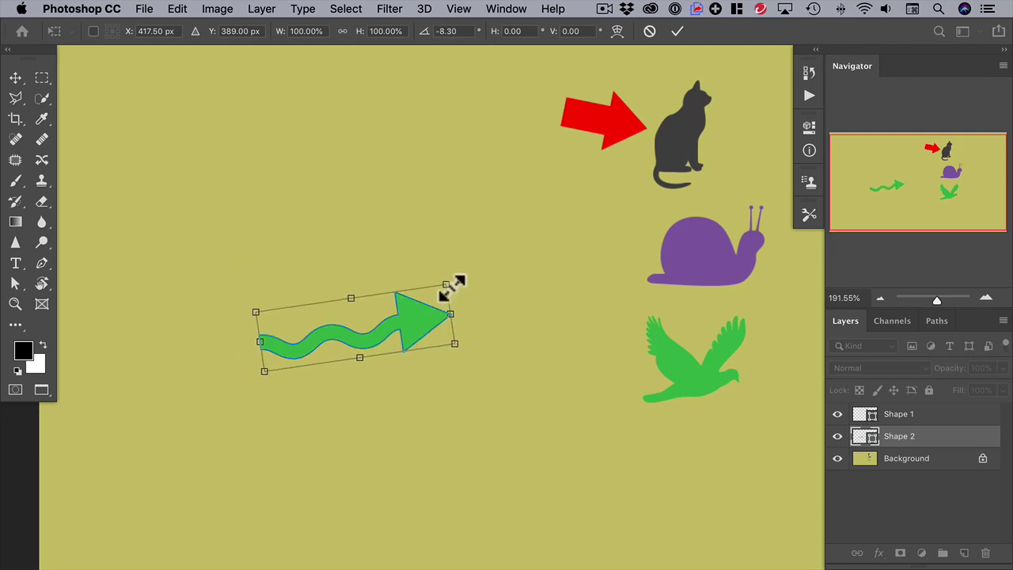
{"action": "key", "text": "shift"}
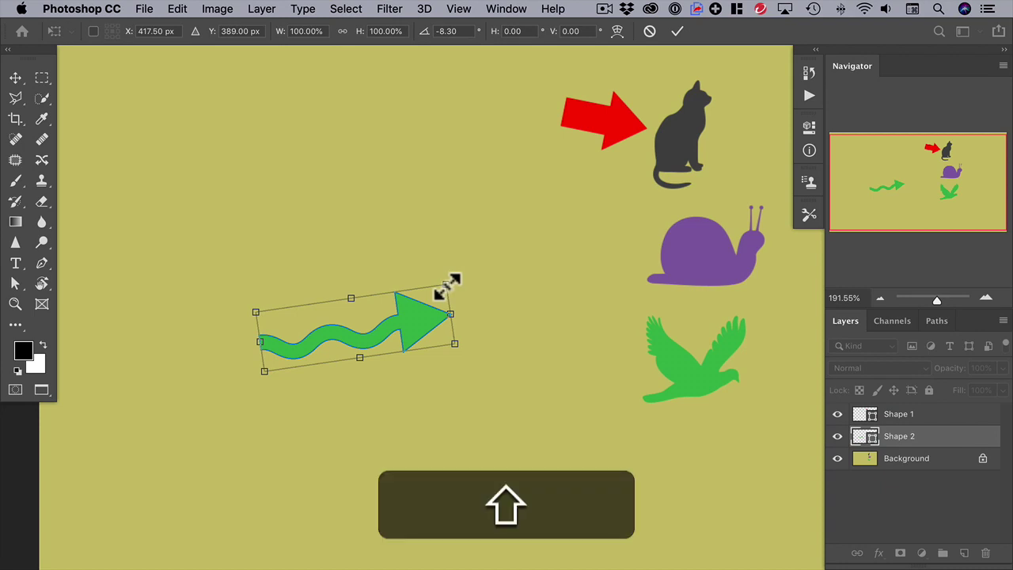
{"action": "left_click_drag", "start_coordinate": [447, 285], "coordinate": [444, 289]}
{"action": "left_click_drag", "start_coordinate": [434, 301], "coordinate": [409, 320]}
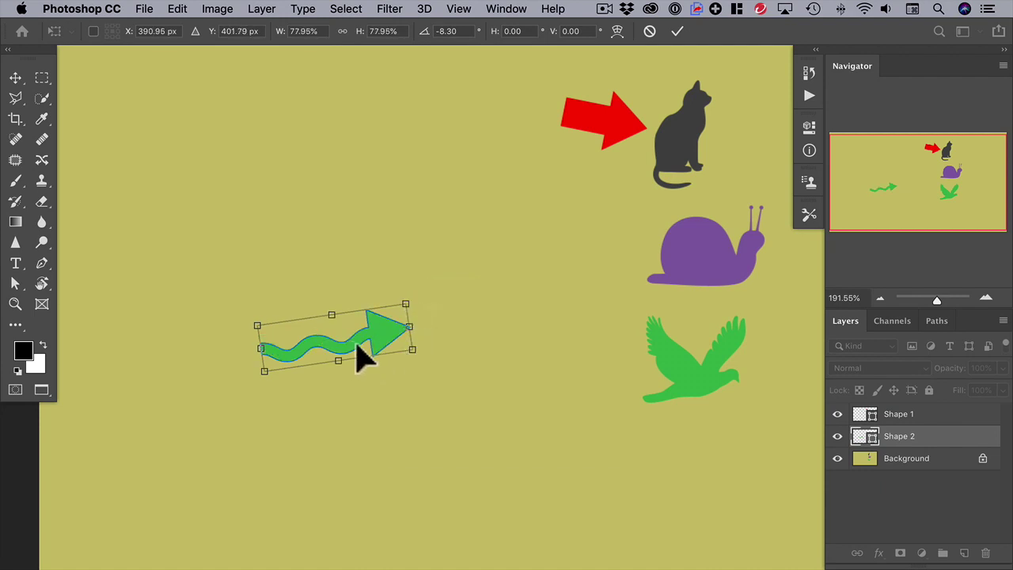
{"action": "left_click_drag", "start_coordinate": [365, 359], "coordinate": [569, 380]}
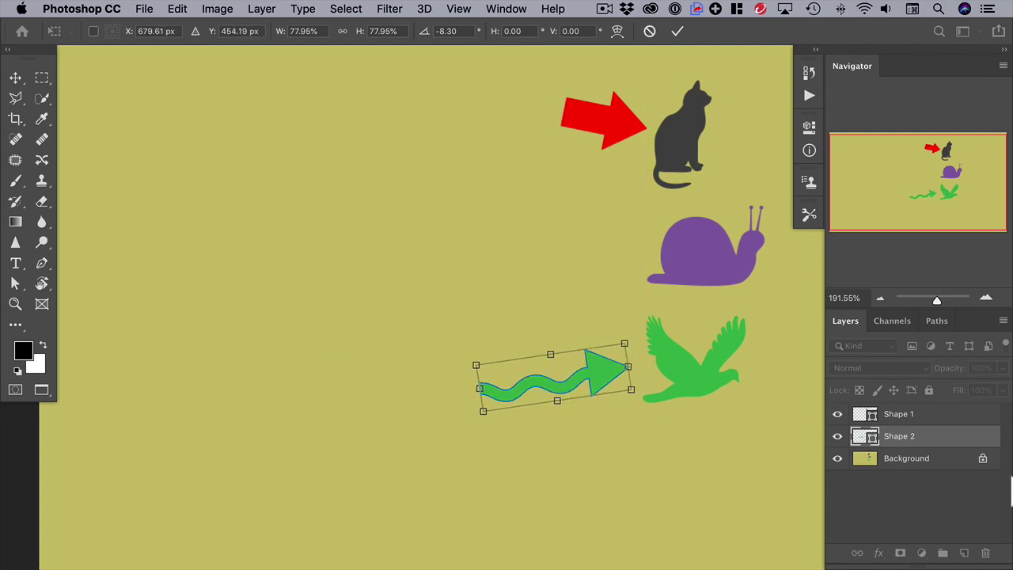
{"action": "left_click", "coordinate": [950, 464]}
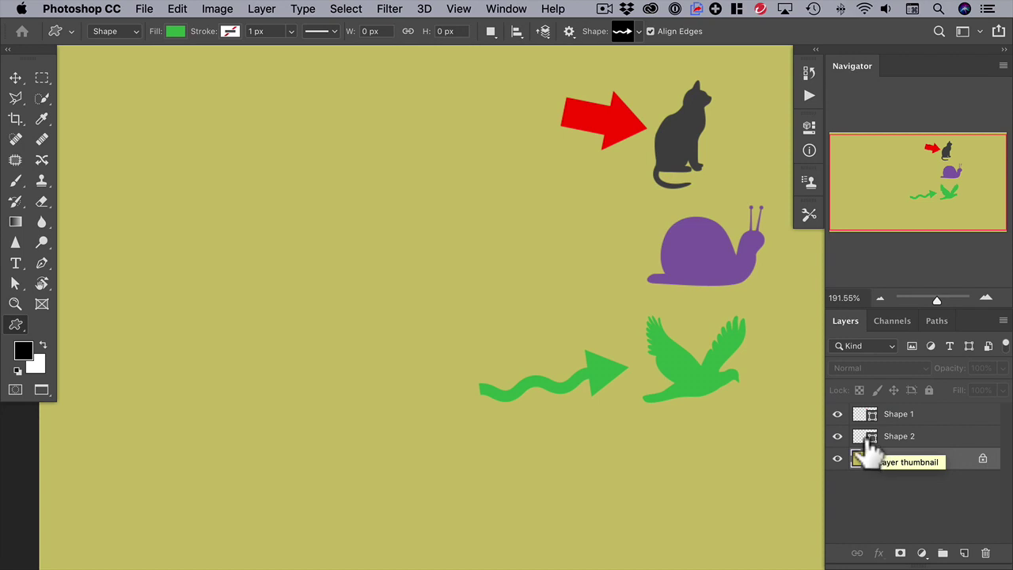
Add a default drop shadow (35% opacity, 90°, 3 px distance, 7 px size) to Shape 2
{"action": "left_click", "coordinate": [954, 438]}
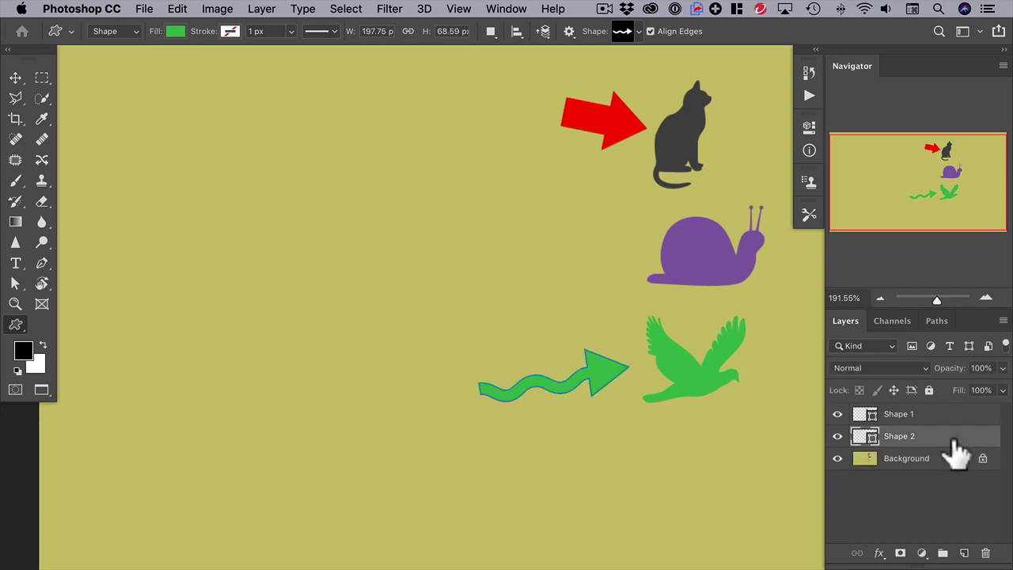
{"action": "left_click", "coordinate": [880, 554]}
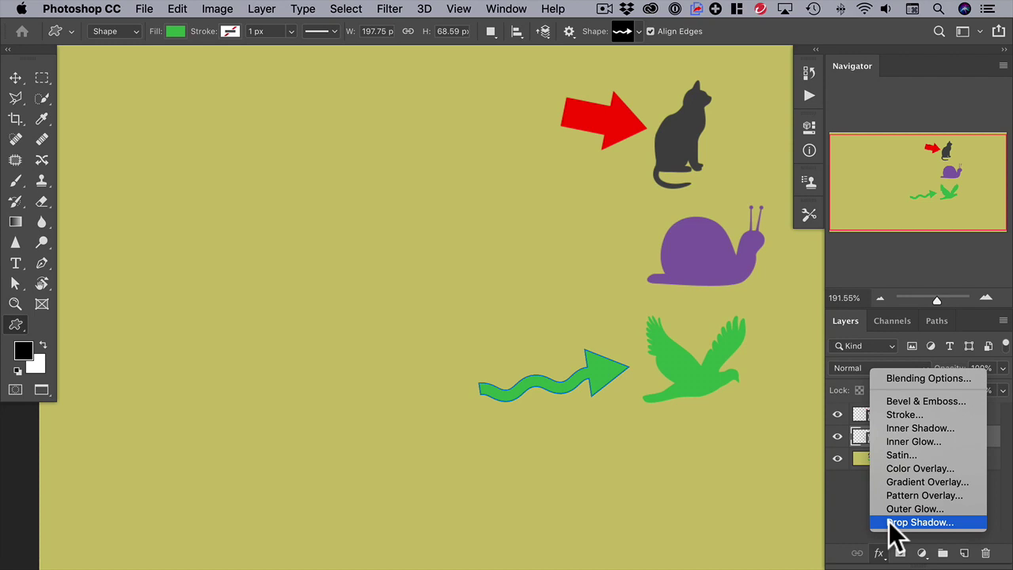
{"action": "left_click", "coordinate": [889, 523]}
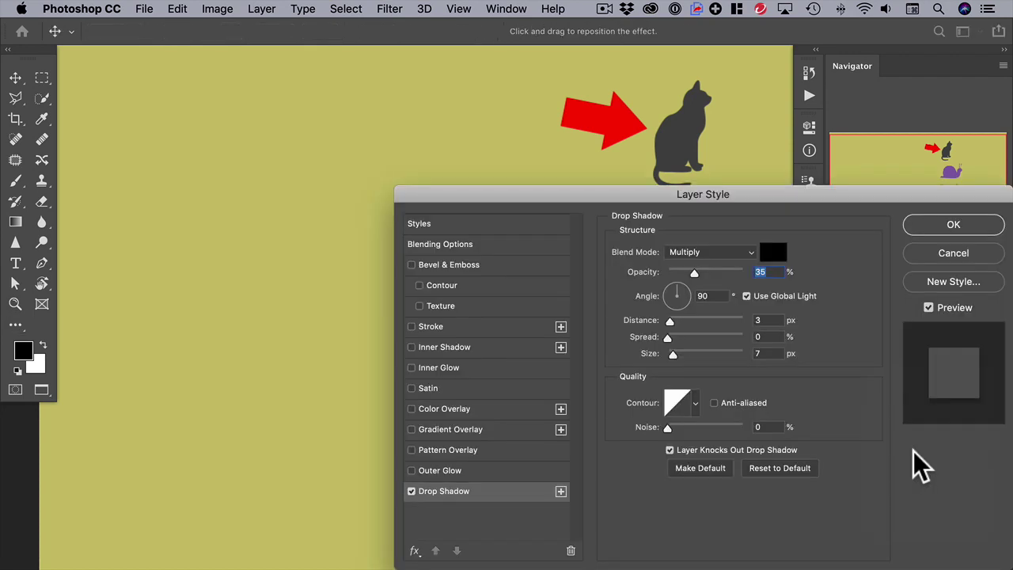
{"action": "left_click", "coordinate": [954, 230]}
{"action": "left_click", "coordinate": [927, 488]}
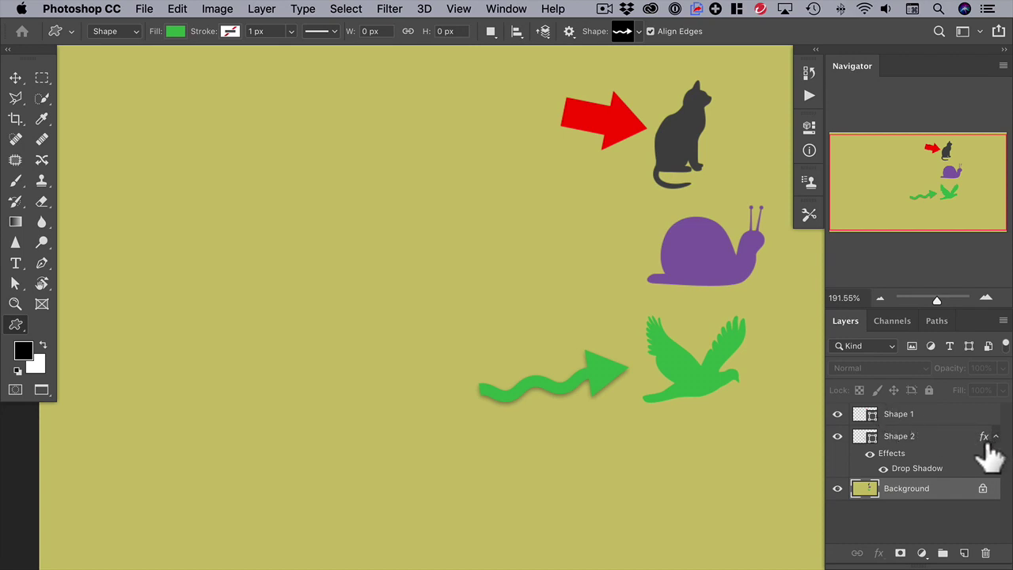
{"action": "key", "text": "alt"}
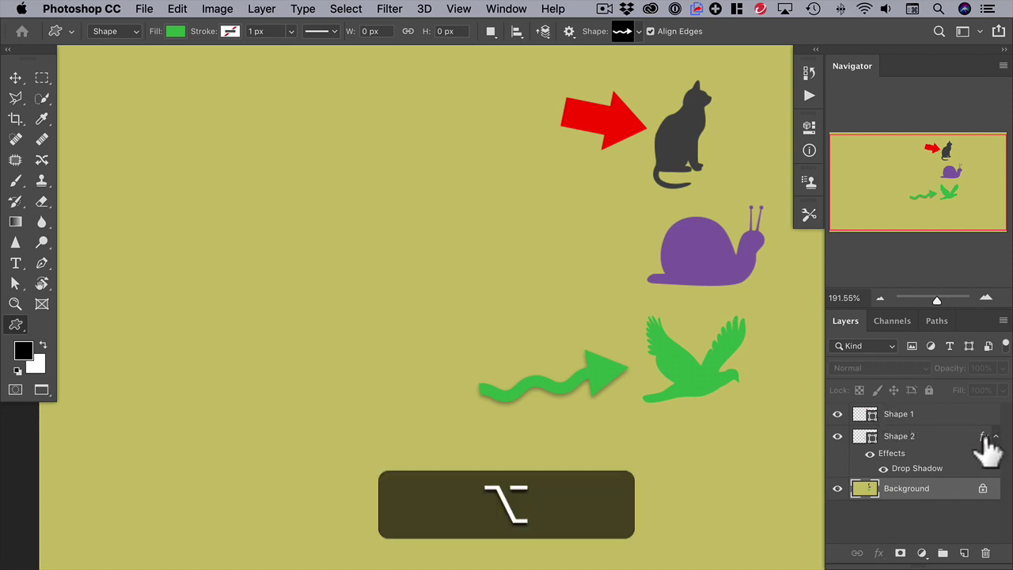
Copy Shape 2's drop shadow onto Shape 1 with an Option-drag of its fx icon
{"action": "left_click_drag", "start_coordinate": [982, 440], "coordinate": [974, 424]}
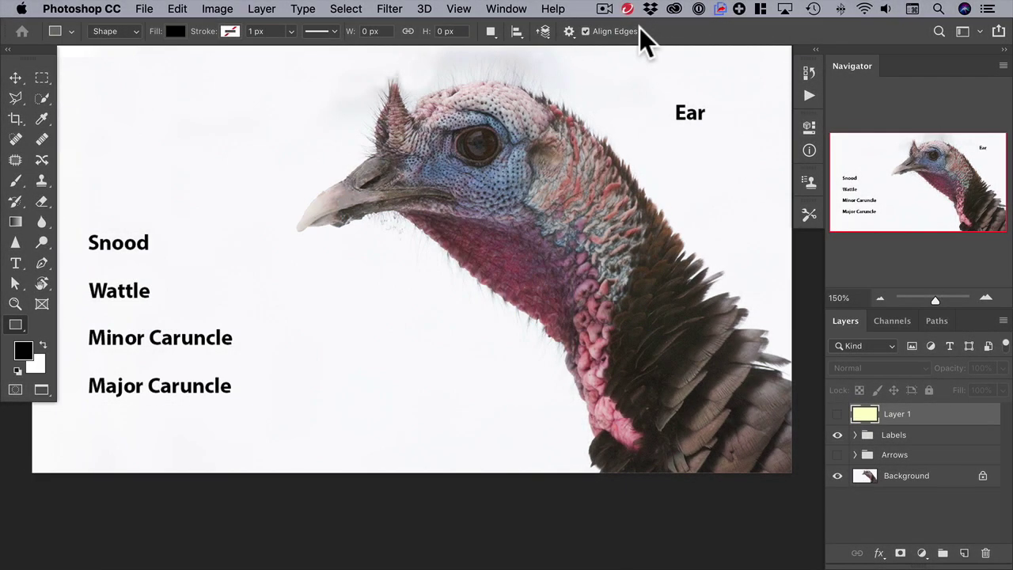
Show the pale yellow Layer 1 over the turkey photo and switch to the Line Tool
{"action": "left_click", "coordinate": [838, 414]}
{"action": "left_click", "coordinate": [21, 327]}
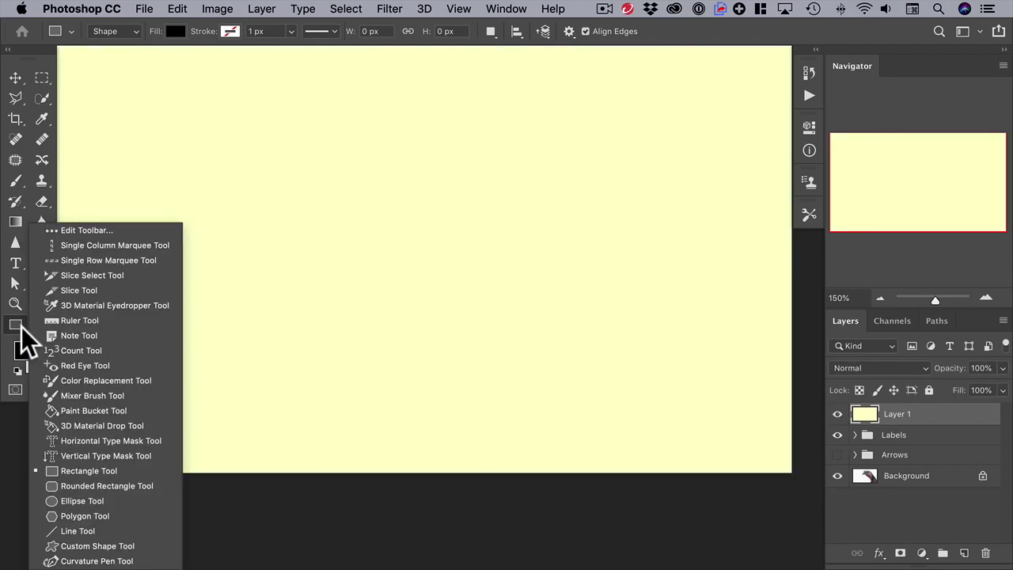
{"action": "left_click", "coordinate": [105, 530]}
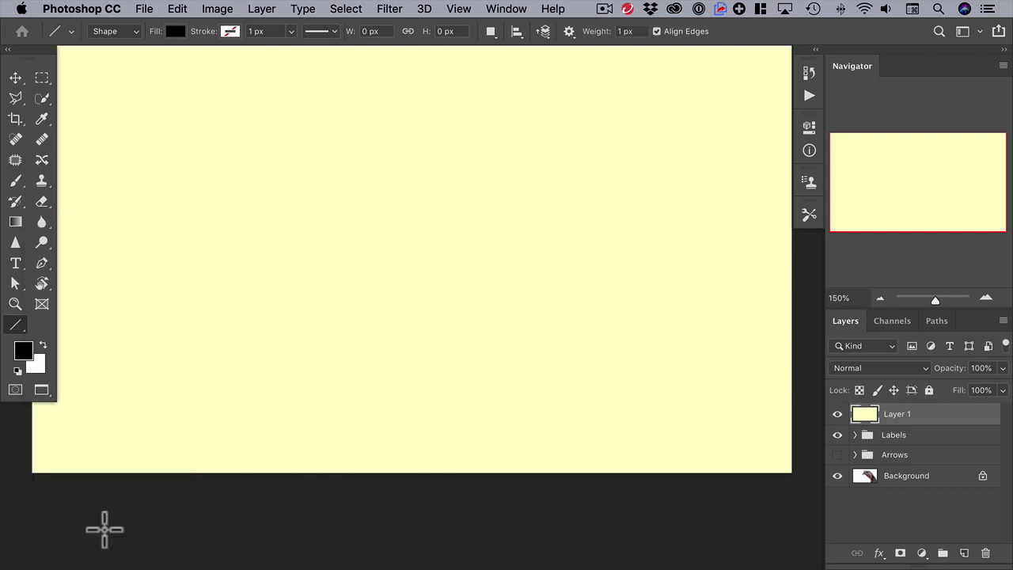
Give the line tool a dark navy blue fill and a 20 px weight
{"action": "left_click", "coordinate": [171, 30]}
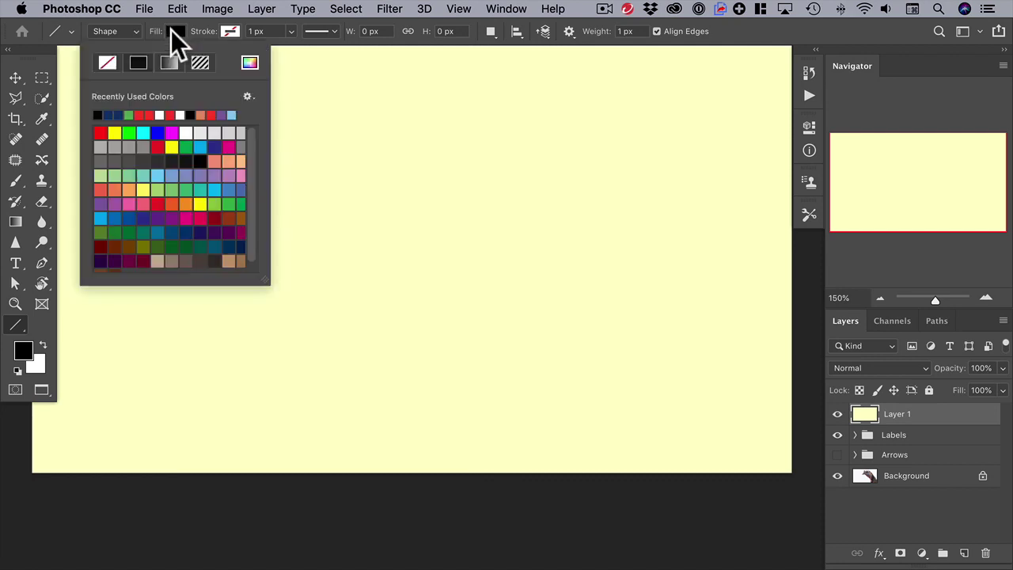
{"action": "left_click", "coordinate": [114, 115]}
{"action": "left_click", "coordinate": [621, 32]}
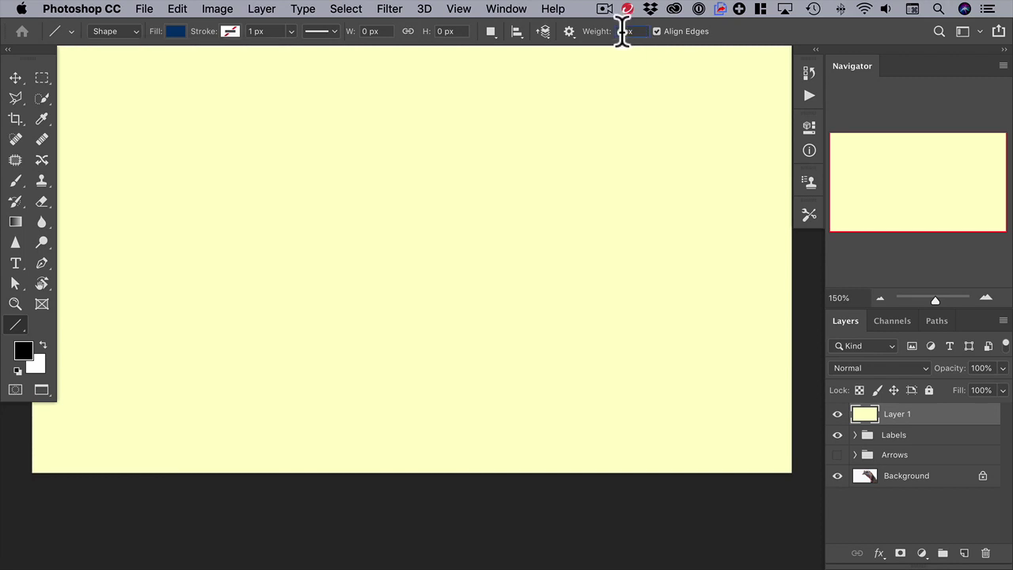
{"action": "left_click", "coordinate": [627, 32]}
{"action": "type", "text": "20"}
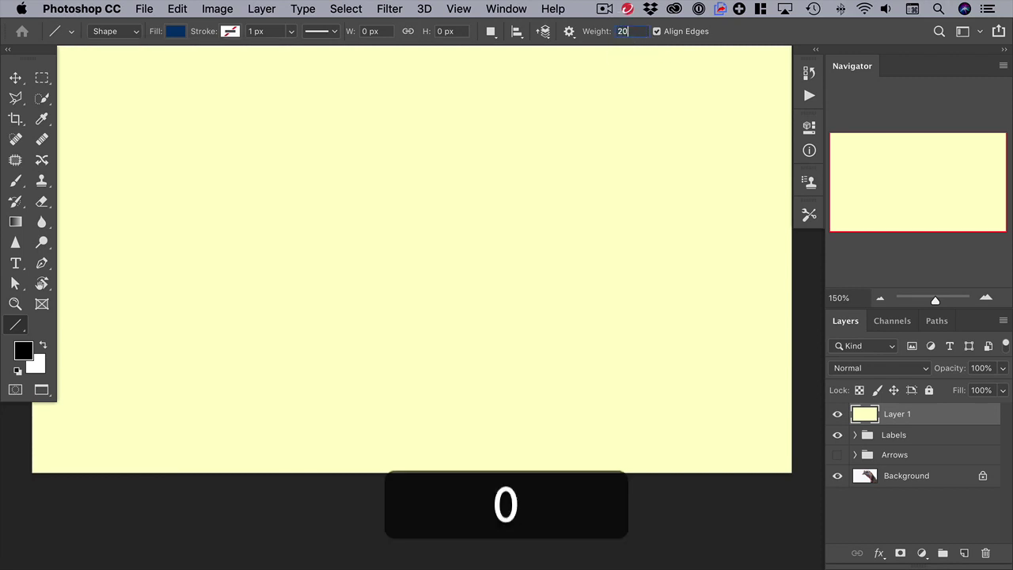
{"action": "key", "text": "Return"}
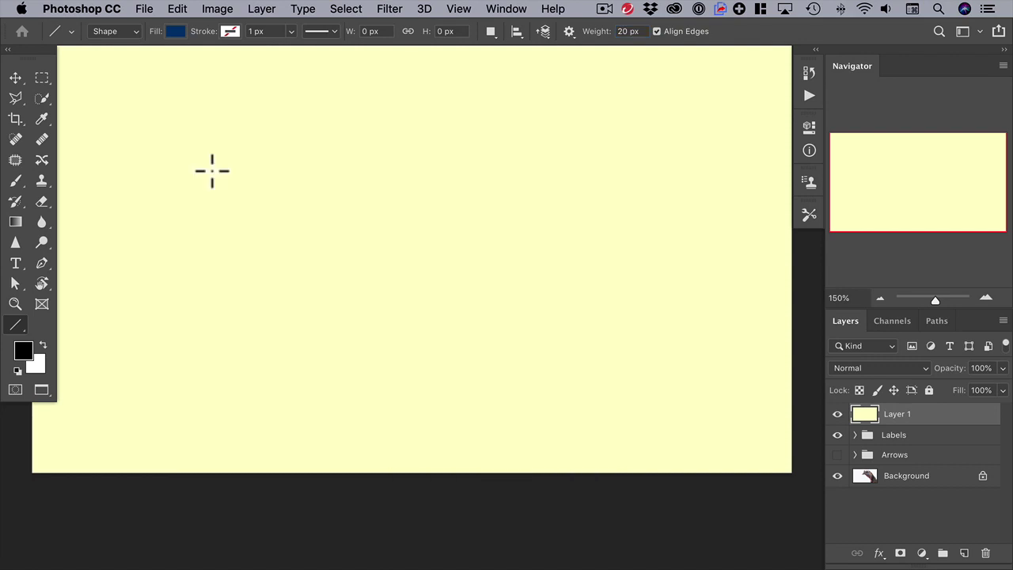
{"action": "left_click_drag", "start_coordinate": [213, 170], "coordinate": [535, 168]}
{"action": "key", "text": "shift"}
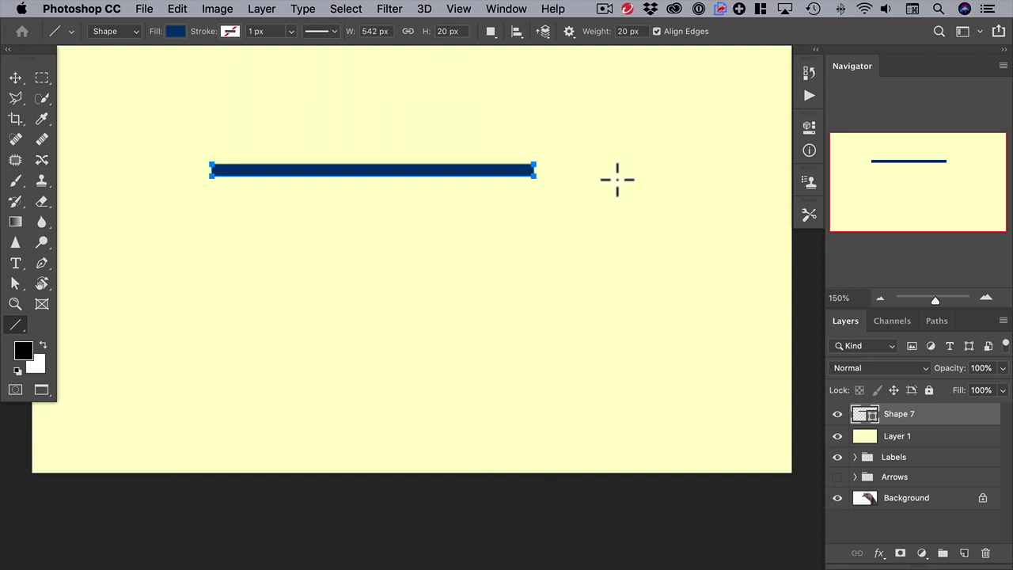
{"action": "key", "text": "super+z"}
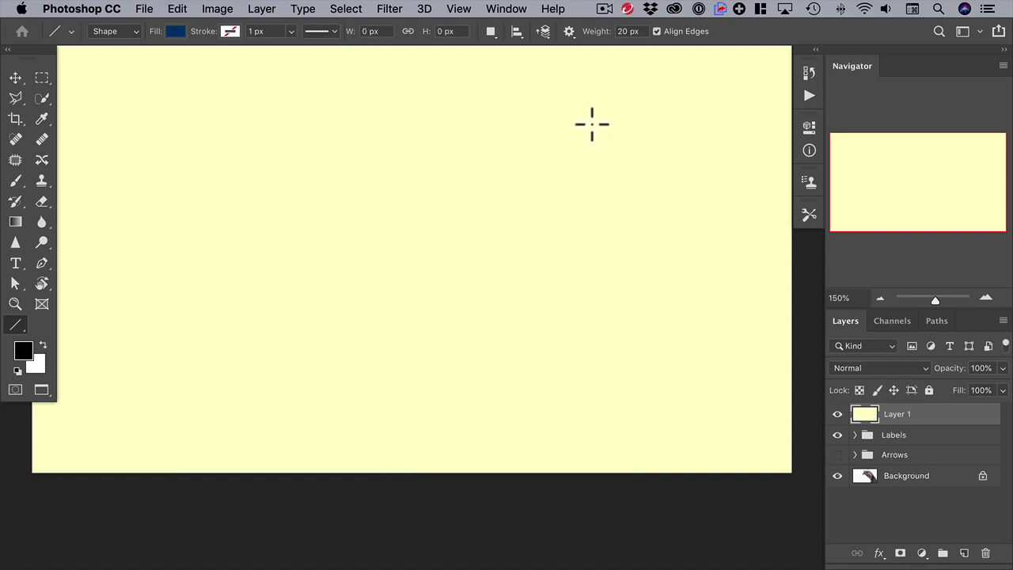
Enable an End arrowhead (500% width, 1000% length) and undo a horizontal test arrow drawn with it
{"action": "left_click", "coordinate": [569, 33]}
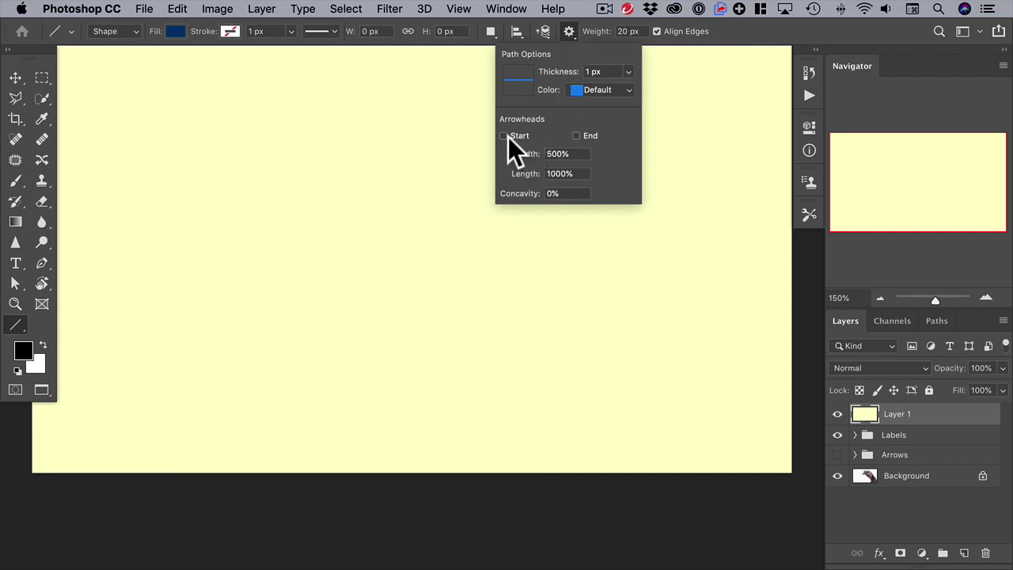
{"action": "left_click", "coordinate": [576, 135]}
{"action": "left_click_drag", "start_coordinate": [207, 188], "coordinate": [643, 187]}
{"action": "key", "text": "shift"}
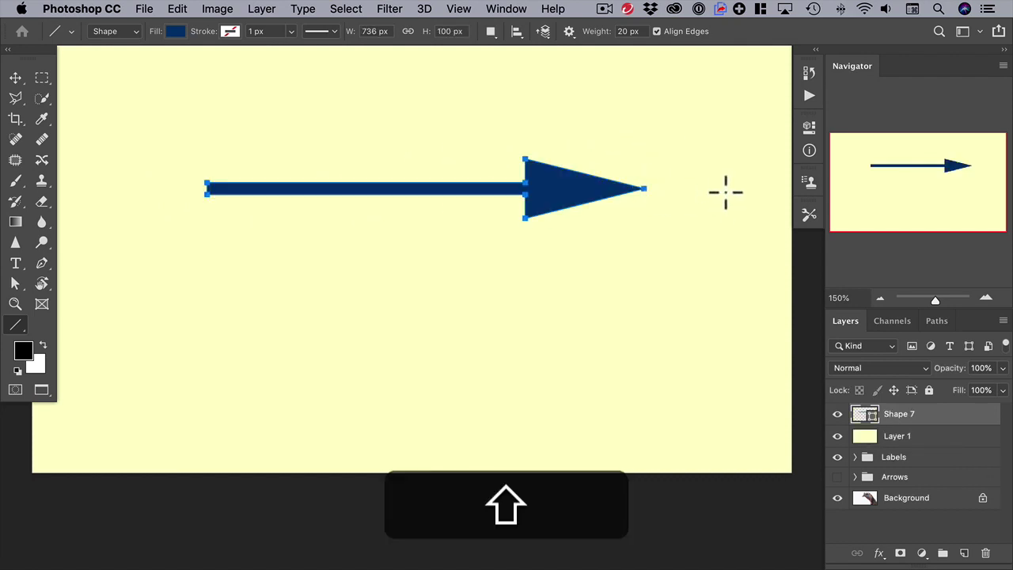
{"action": "key", "text": "super+z"}
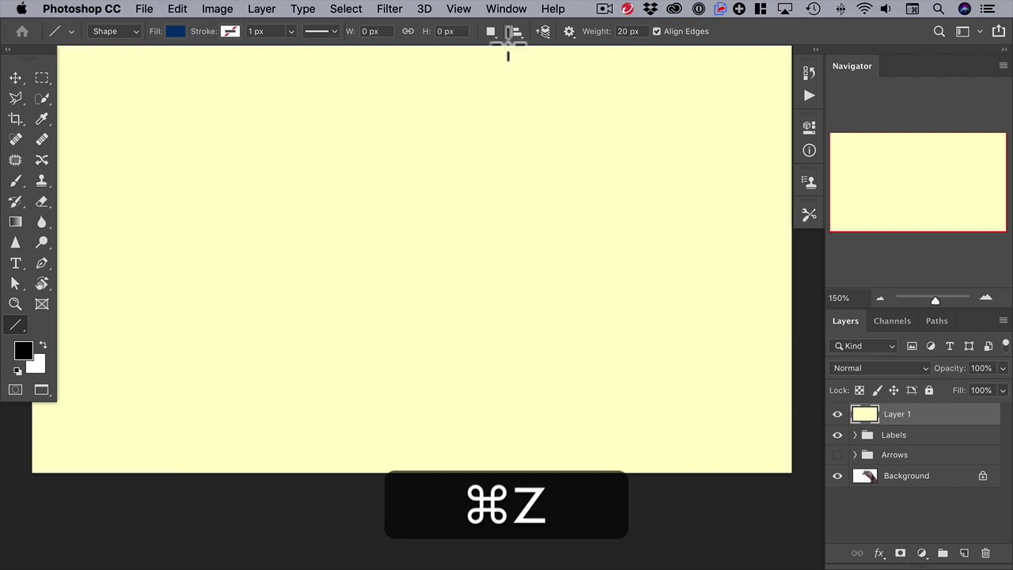
Switch the arrowhead to the line's Start and undo a horizontal test arrow drawn with it
{"action": "left_click", "coordinate": [566, 30]}
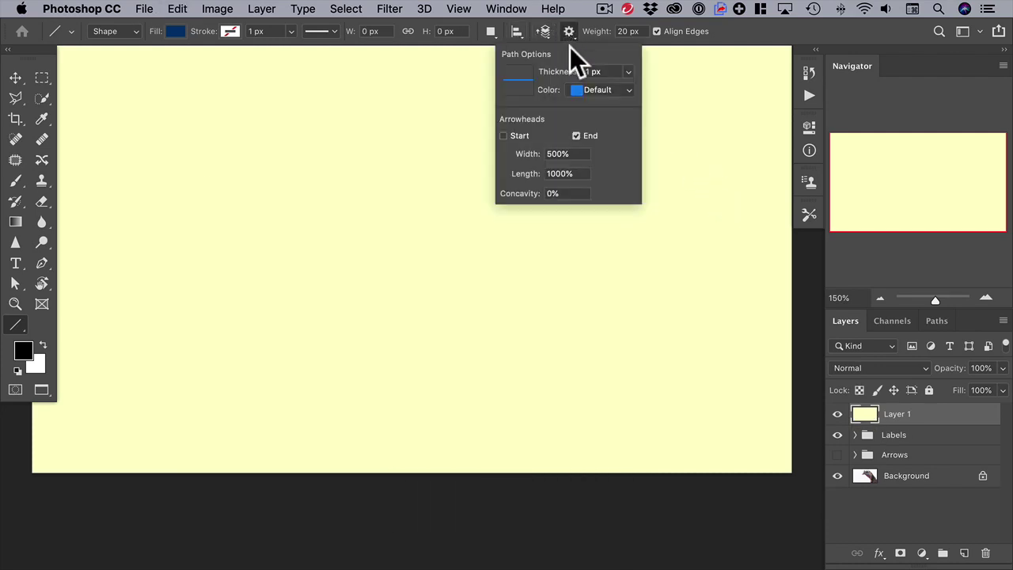
{"action": "left_click", "coordinate": [503, 136]}
{"action": "left_click_drag", "start_coordinate": [240, 227], "coordinate": [643, 216]}
{"action": "key", "text": "shift"}
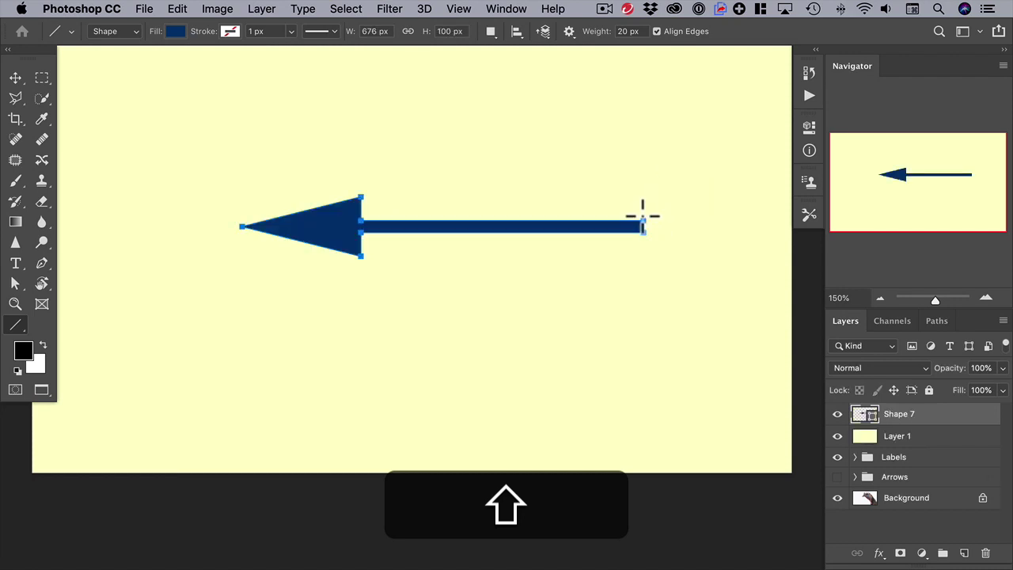
{"action": "key", "text": "super+z"}
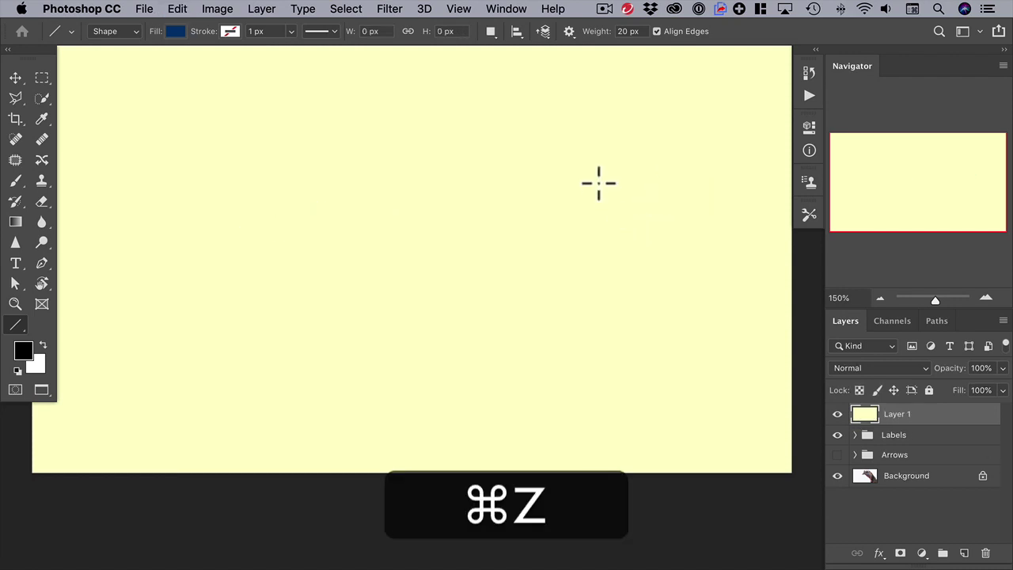
Add an End arrowhead alongside Start, then undo the double-headed horizontal test arrow
{"action": "left_click", "coordinate": [571, 34]}
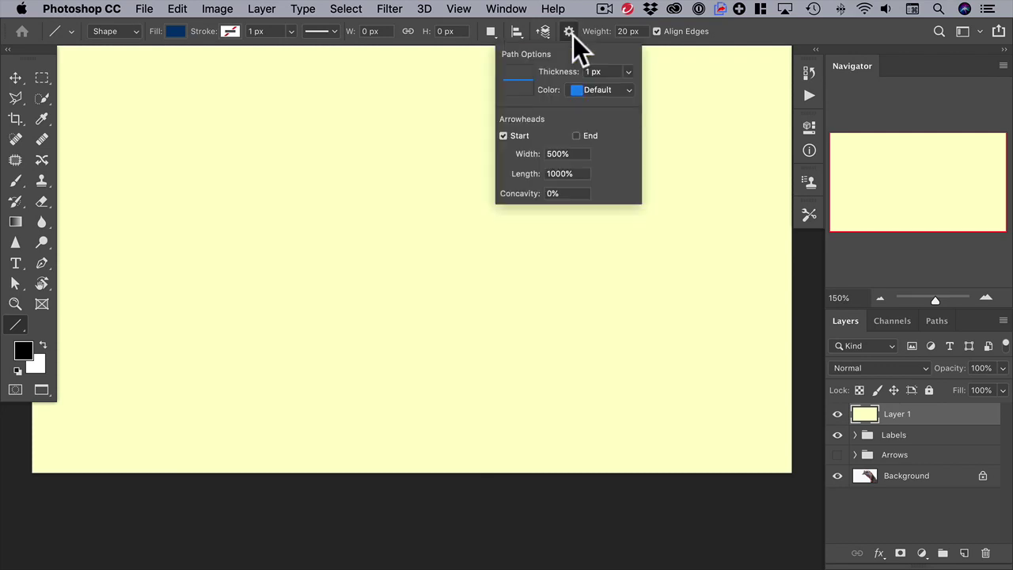
{"action": "left_click", "coordinate": [576, 136]}
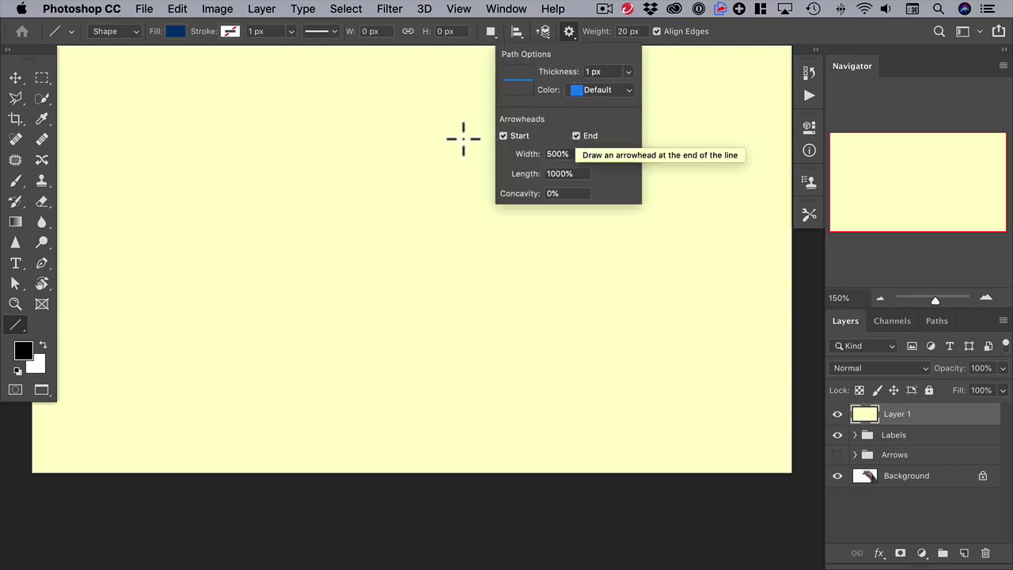
{"action": "left_click_drag", "start_coordinate": [234, 216], "coordinate": [710, 215]}
{"action": "key", "text": "shift"}
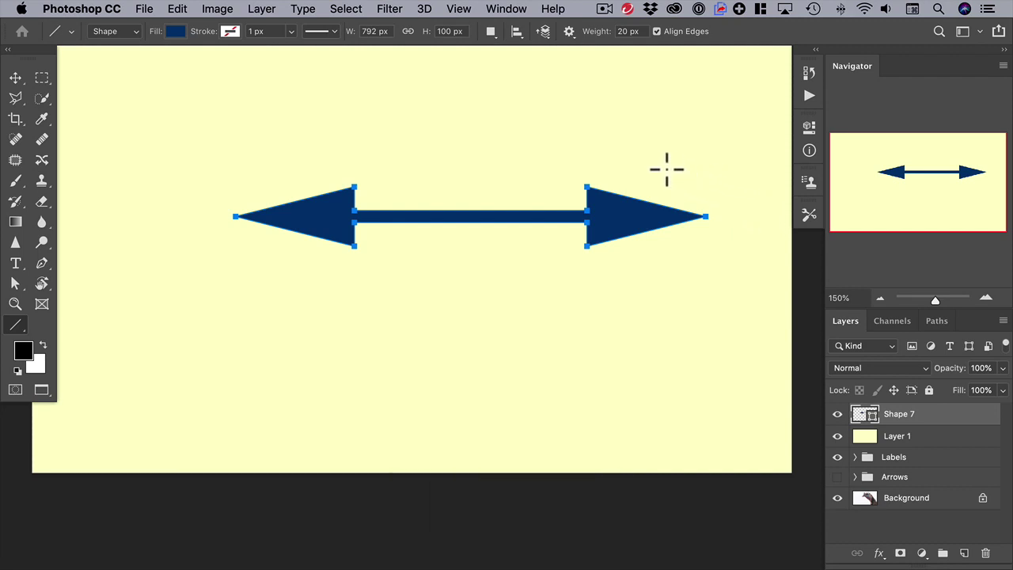
{"action": "key", "text": "super+z"}
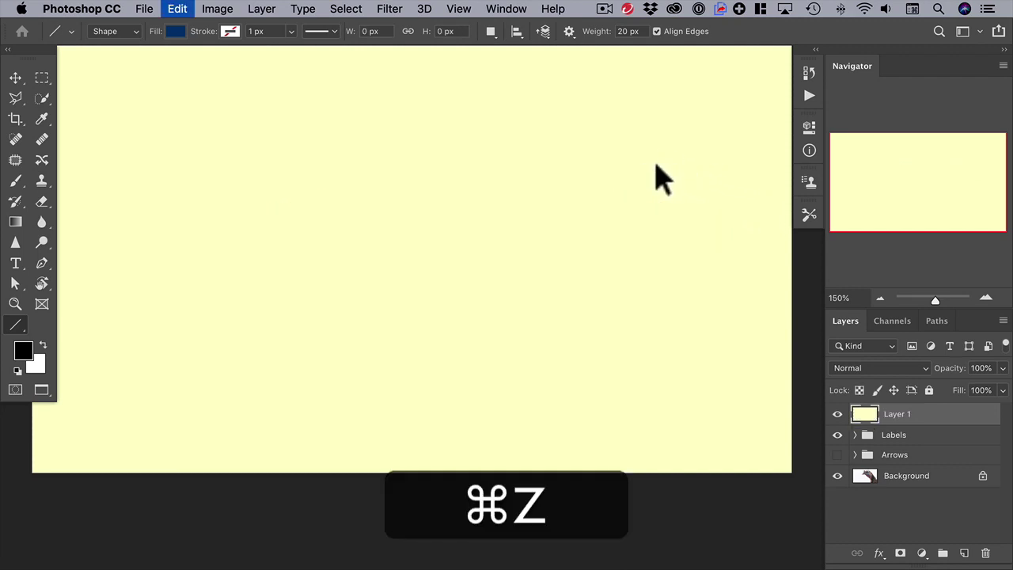
Set the arrowhead to 1000% width and 2000% length, then draw a horizontal test arrow
{"action": "left_click", "coordinate": [568, 32]}
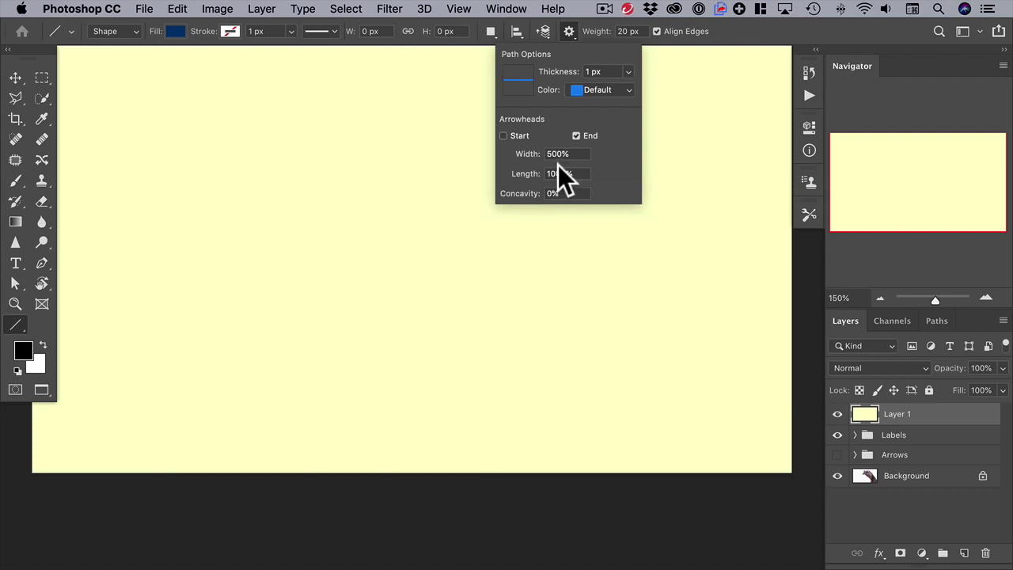
{"action": "left_click", "coordinate": [557, 154]}
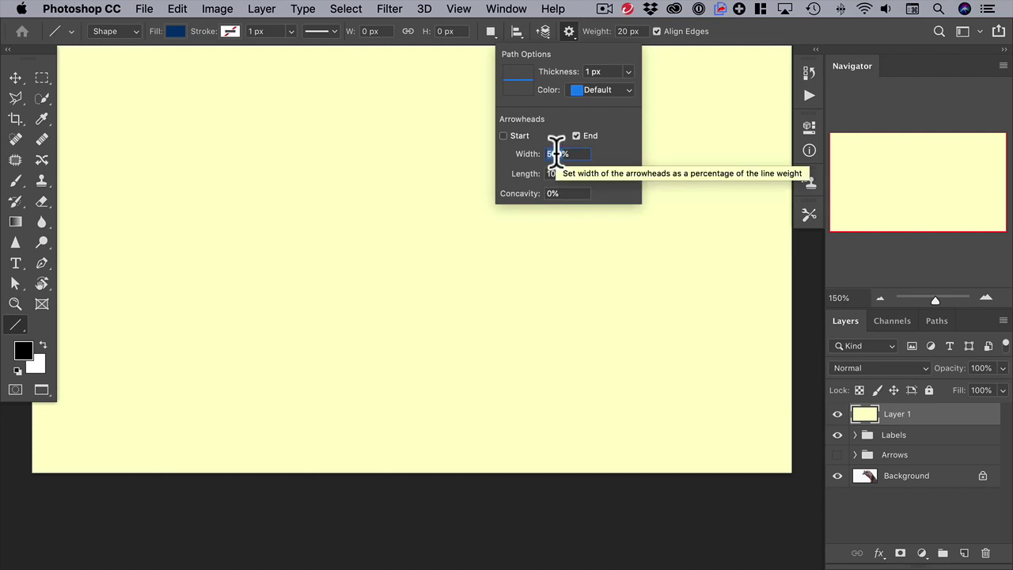
{"action": "type", "text": "1"}
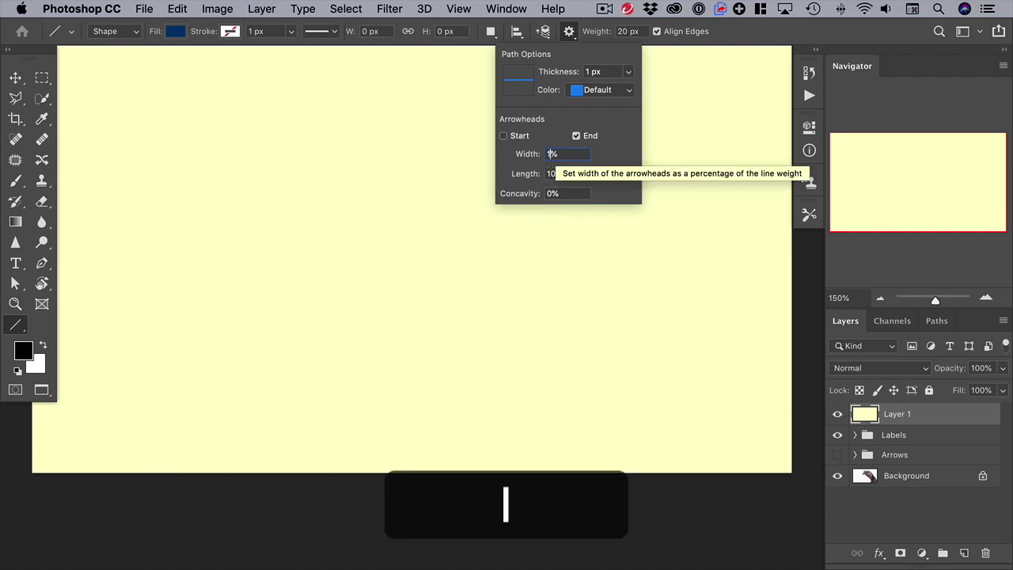
{"action": "type", "text": "000"}
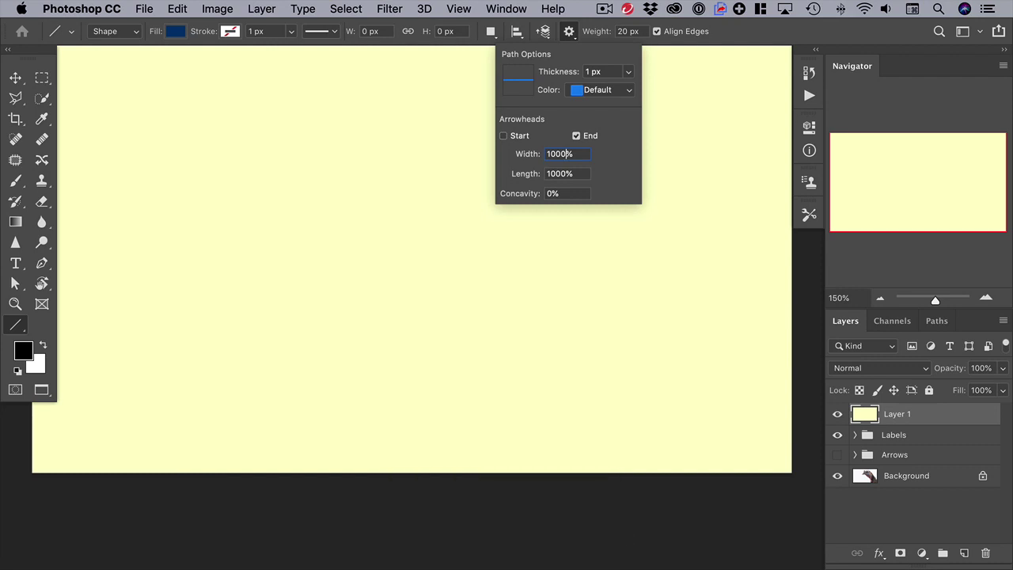
{"action": "key", "text": "Tab"}
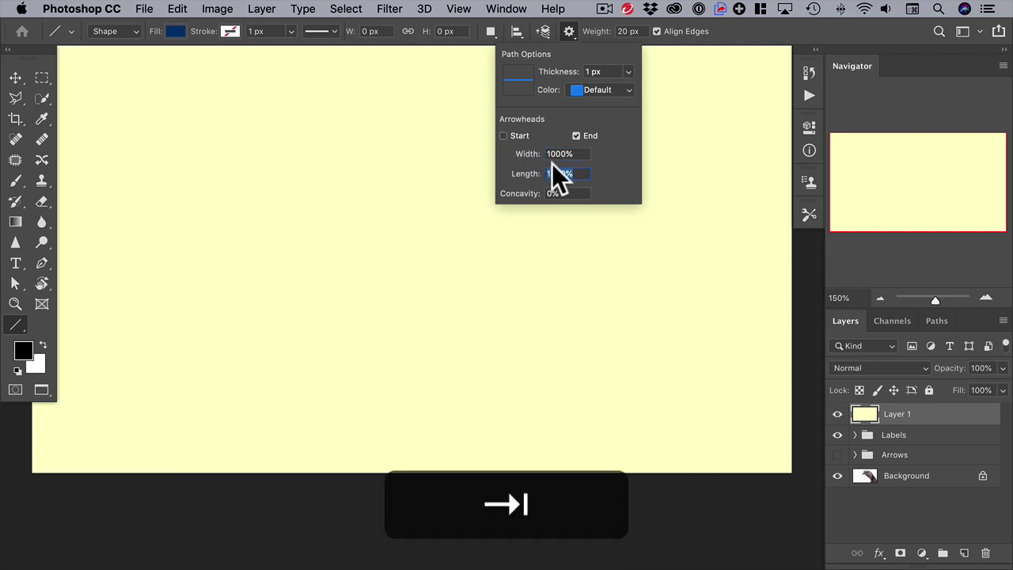
{"action": "type", "text": "2000"}
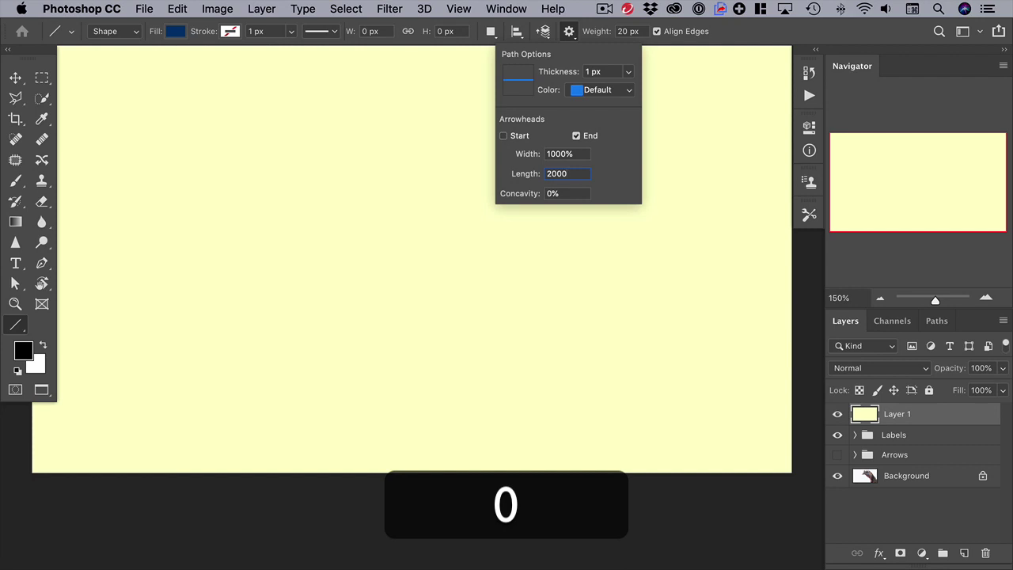
{"action": "key", "text": "Tab"}
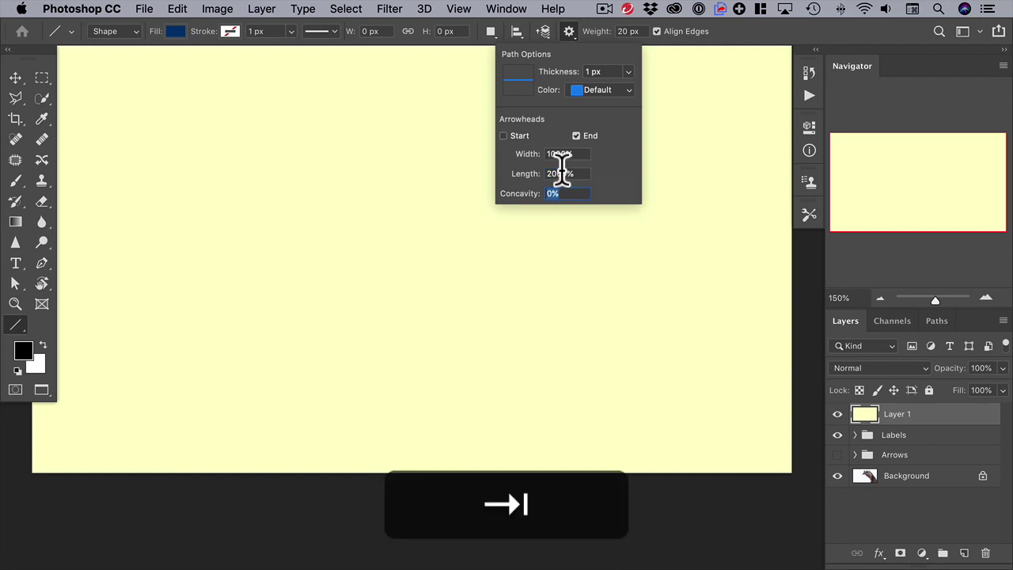
{"action": "left_click_drag", "start_coordinate": [215, 228], "coordinate": [689, 211]}
{"action": "key", "text": "shift"}
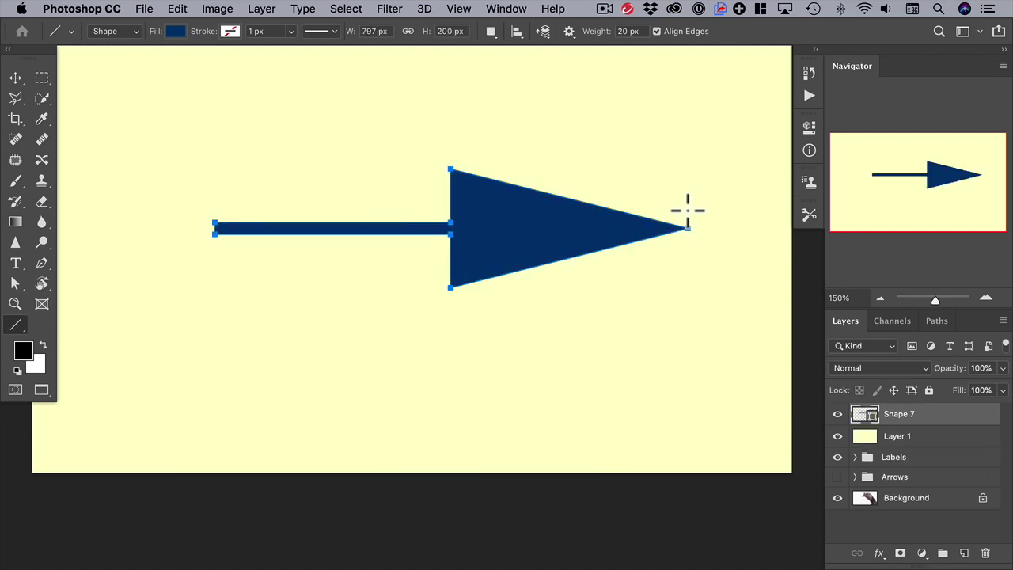
{"action": "key", "text": "super"}
Undo the oversized arrow, set arrowhead width 250% and length 500%, and undo a slimmer test arrow
{"action": "key", "text": "super+z"}
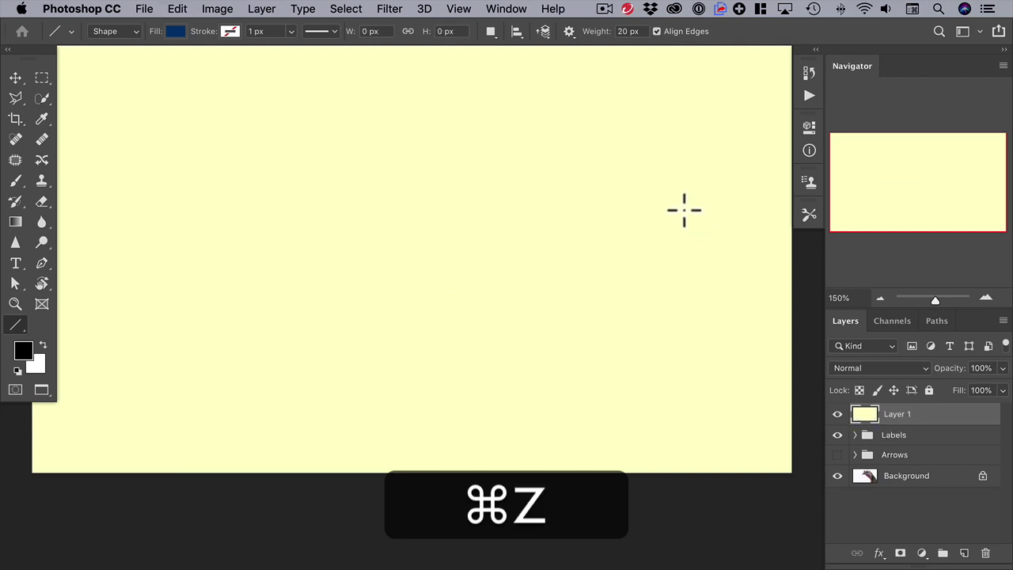
{"action": "left_click", "coordinate": [567, 34]}
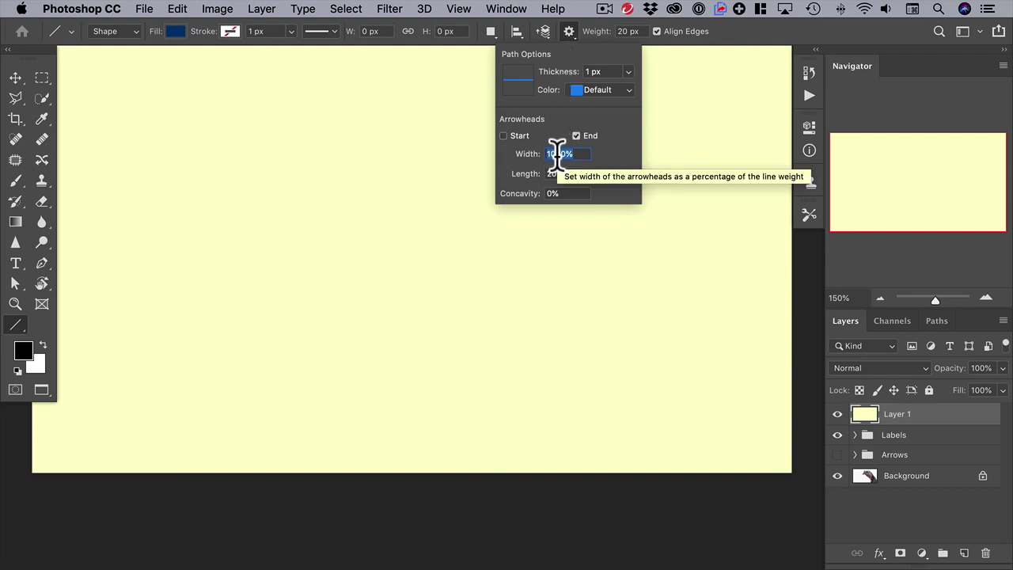
{"action": "type", "text": "25"}
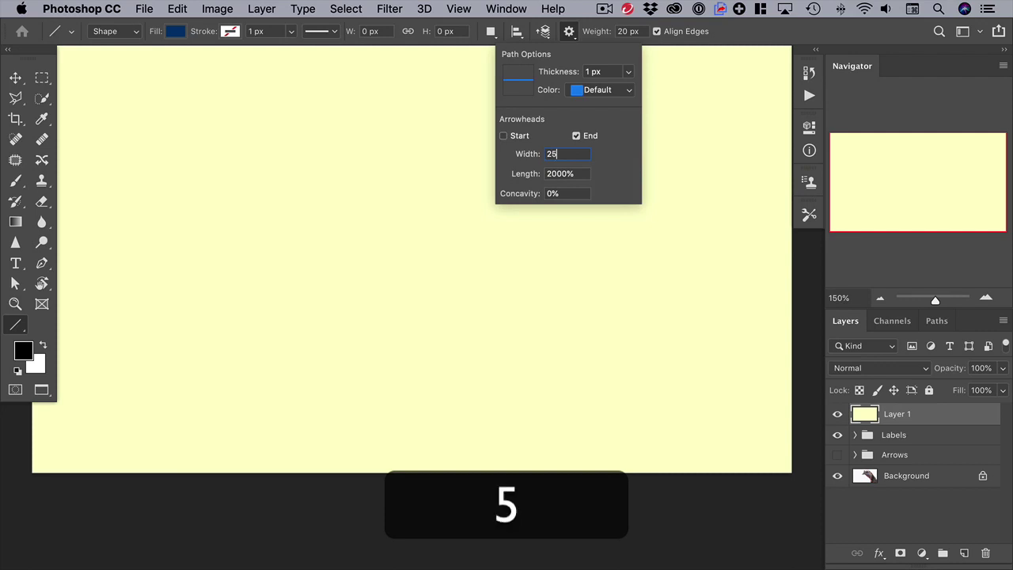
{"action": "type", "text": "0"}
{"action": "key", "text": "Tab"}
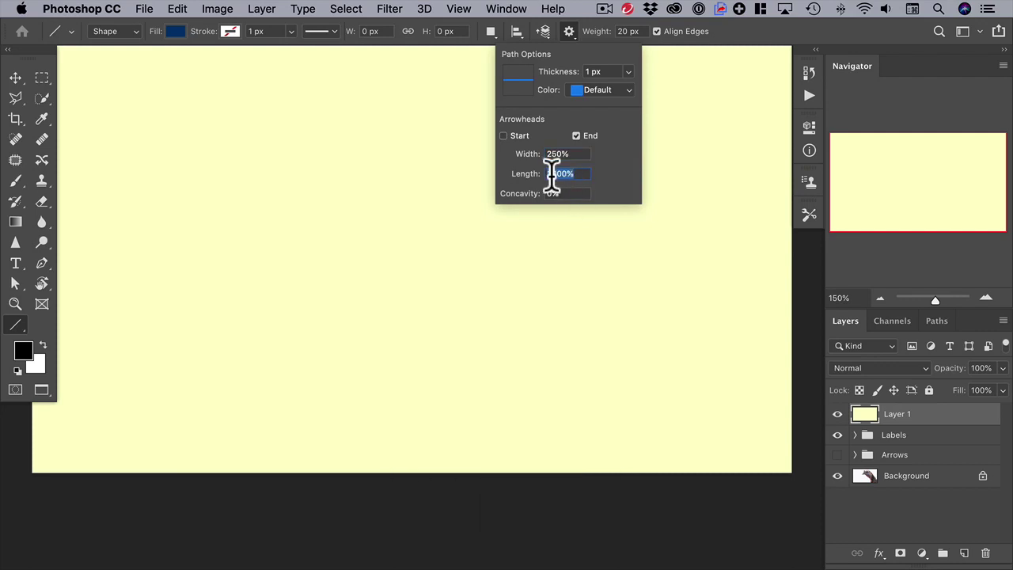
{"action": "type", "text": "5"}
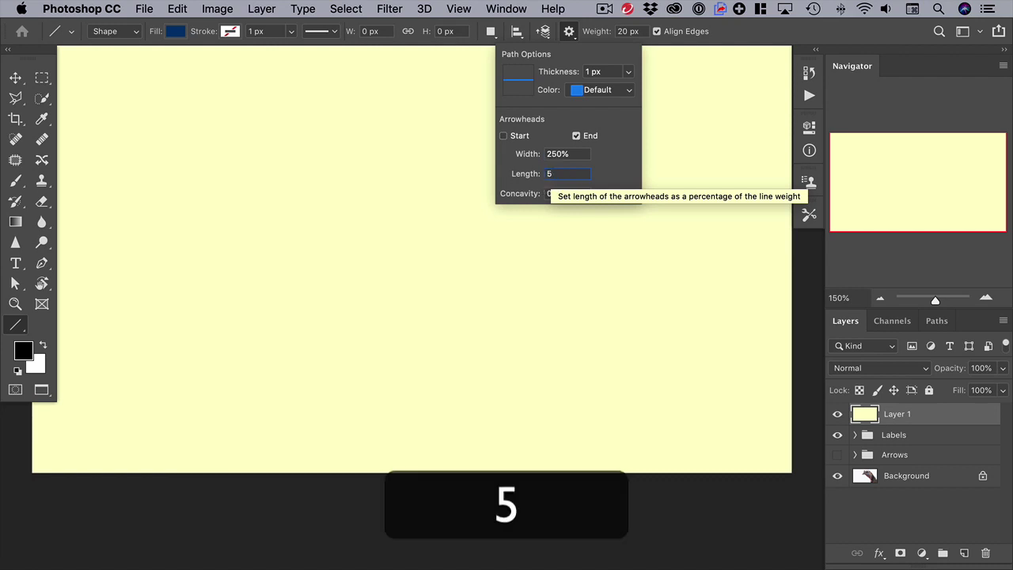
{"action": "type", "text": "00"}
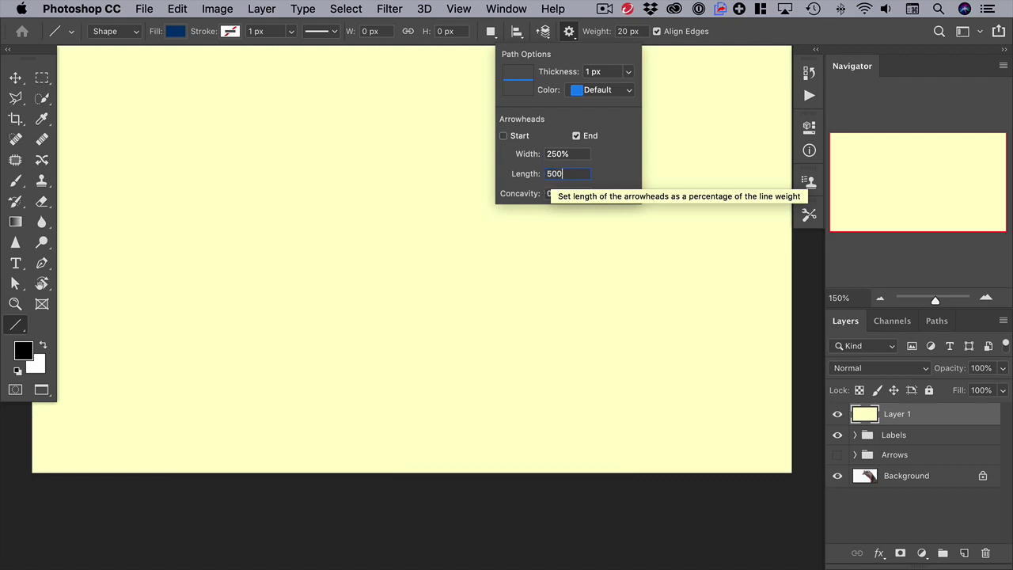
{"action": "key", "text": "shift"}
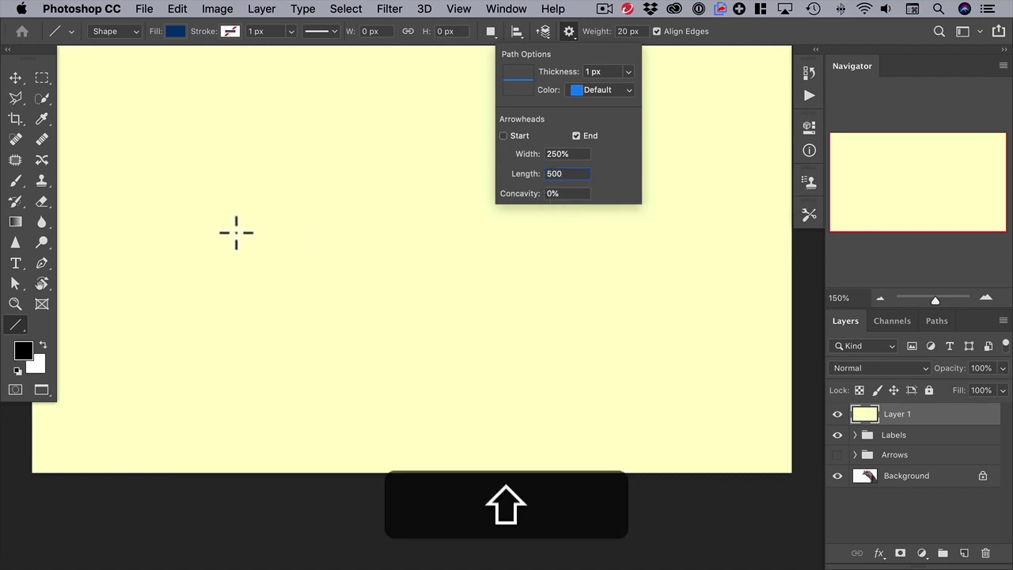
{"action": "left_click_drag", "start_coordinate": [237, 230], "coordinate": [623, 224]}
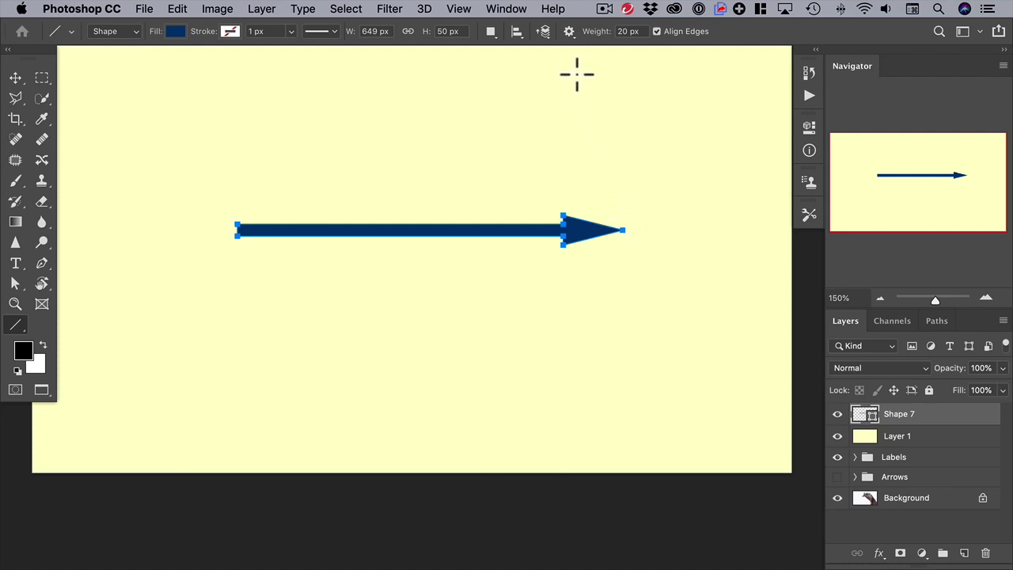
{"action": "key", "text": "super+z"}
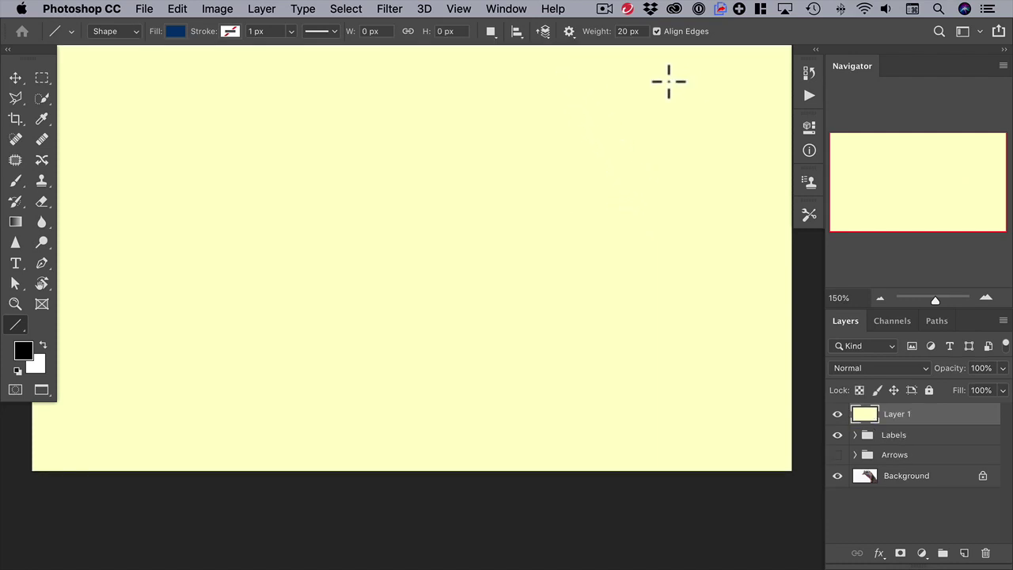
Change the arrowhead concavity from 0% to 25%
{"action": "left_click", "coordinate": [570, 33]}
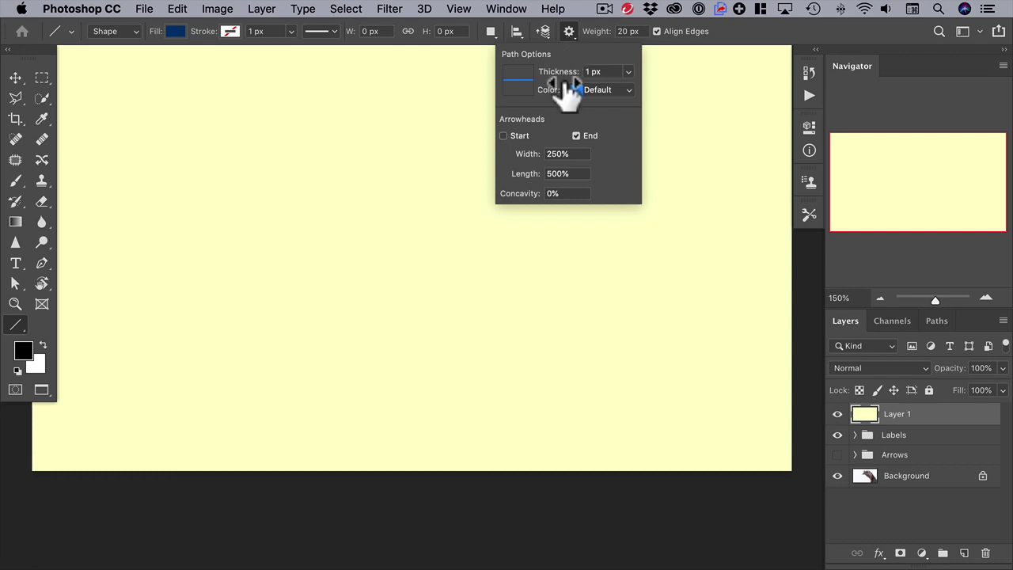
{"action": "left_click", "coordinate": [549, 195]}
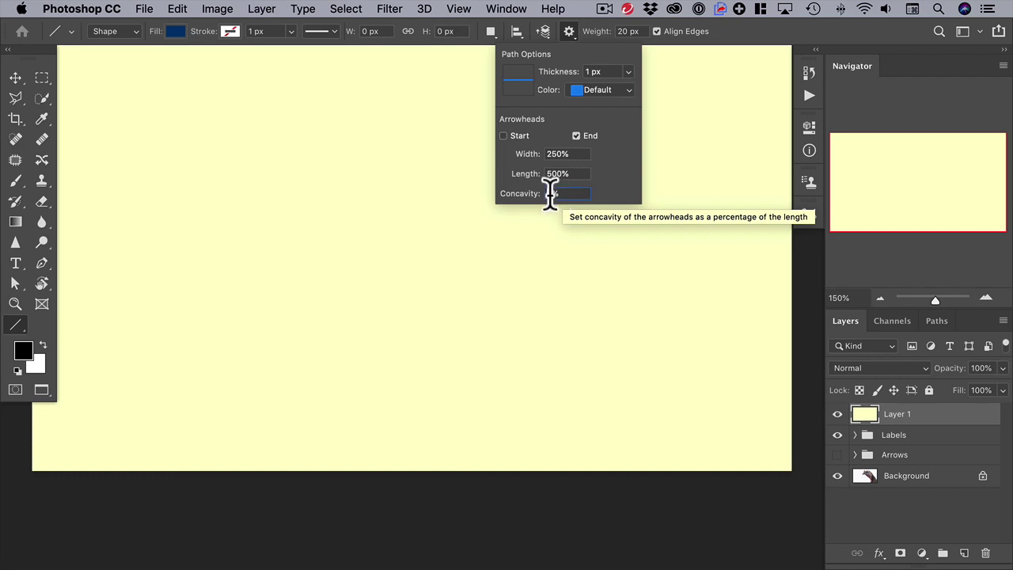
{"action": "key", "text": "BackSpace"}
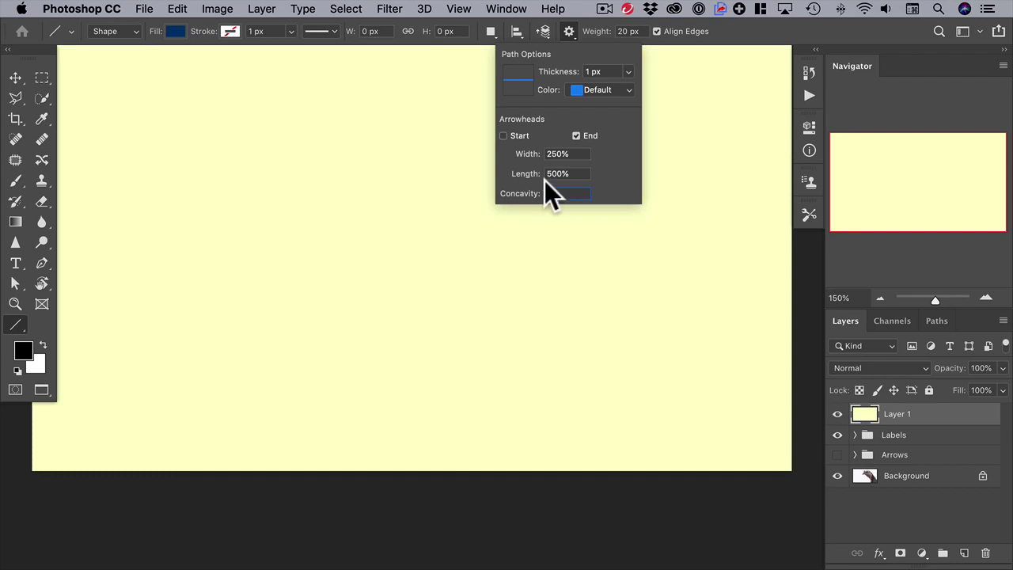
{"action": "type", "text": "25"}
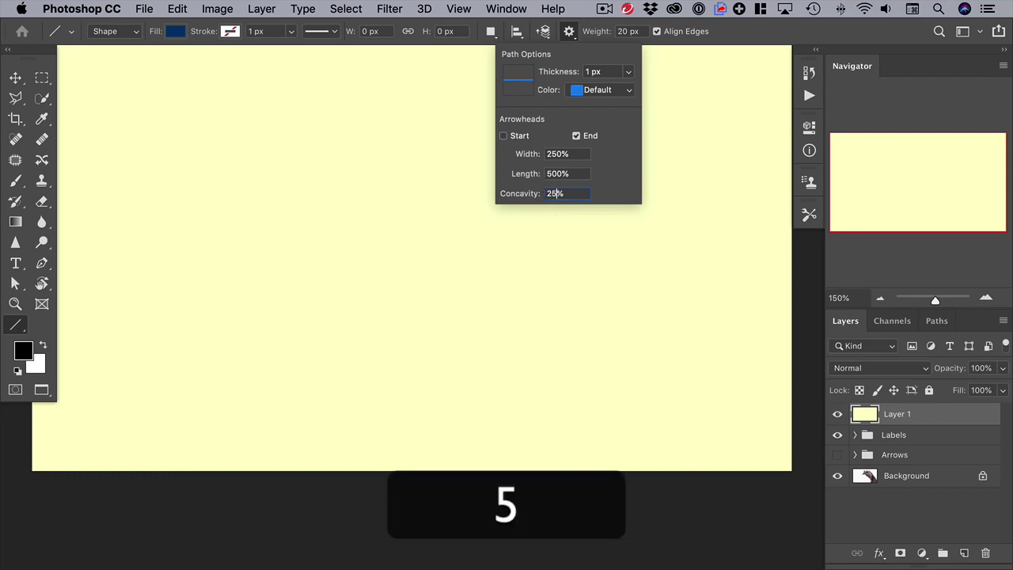
{"action": "key", "text": "Tab"}
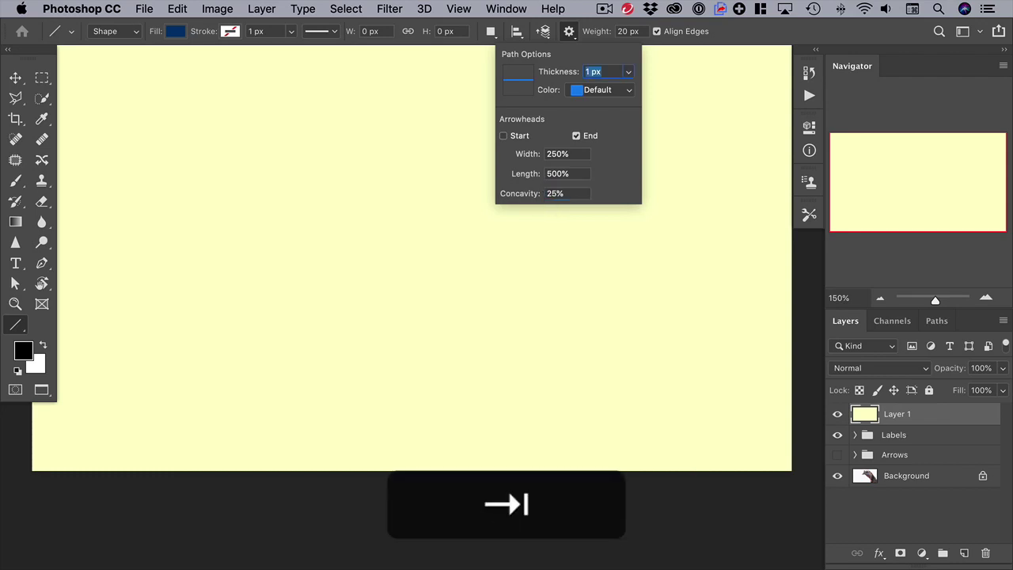
Draw a horizontal test arrow with the swept-back head, preview it over the Background, then undo it
{"action": "left_click", "coordinate": [283, 276]}
{"action": "left_click_drag", "start_coordinate": [282, 276], "coordinate": [561, 276]}
{"action": "key", "text": "shift"}
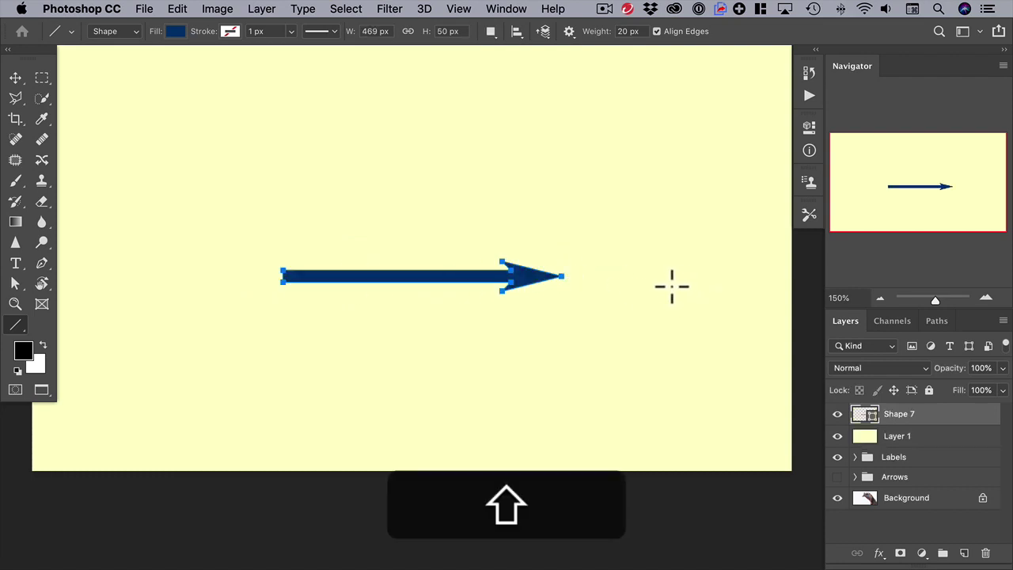
{"action": "left_click", "coordinate": [942, 506]}
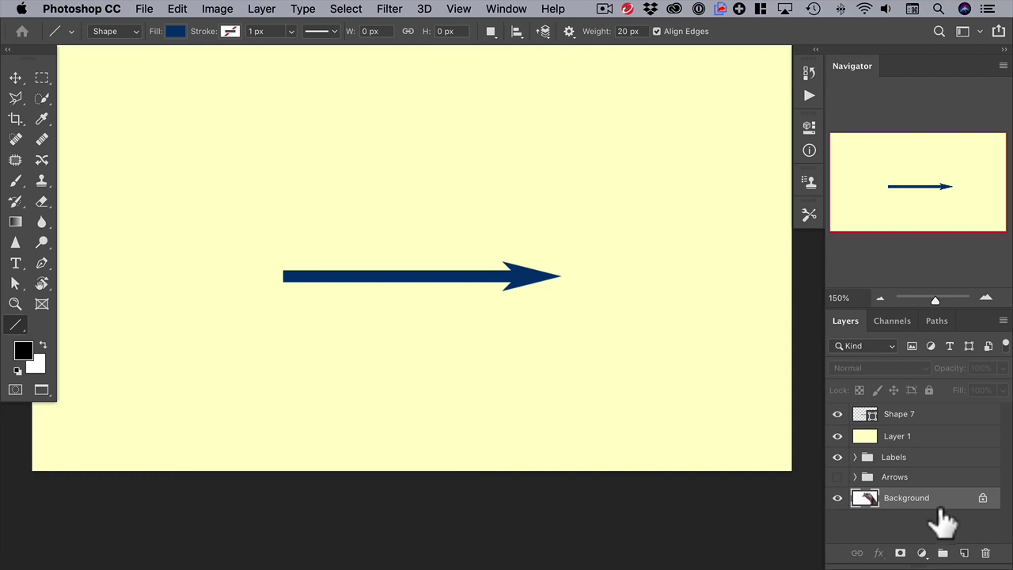
{"action": "key", "text": "super+z"}
{"action": "left_click", "coordinate": [567, 32]}
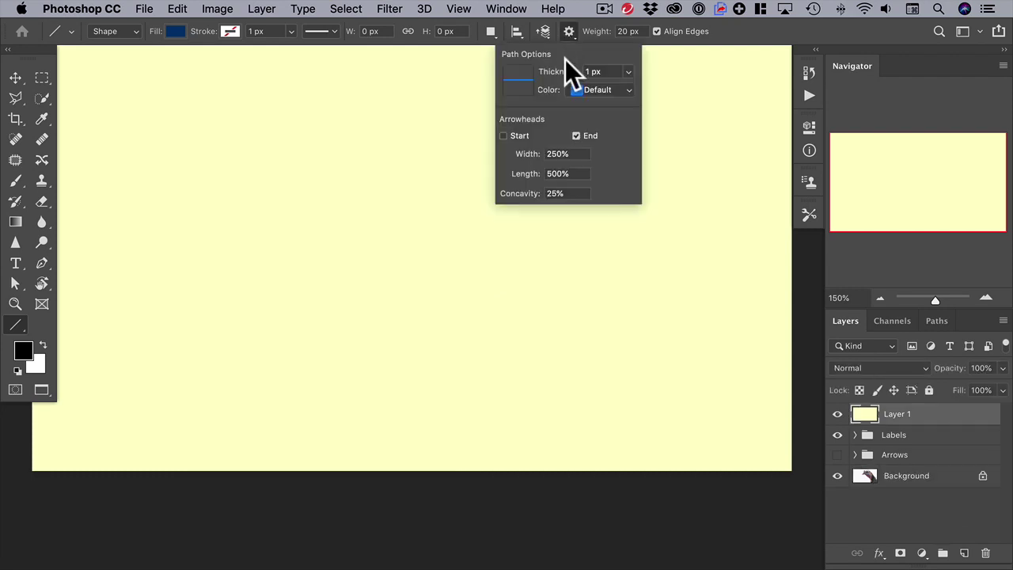
Set concavity to -25% and draw a horizontal arrow whose head bulges outward at its base
{"action": "left_click", "coordinate": [549, 195]}
{"action": "type", "text": "-"}
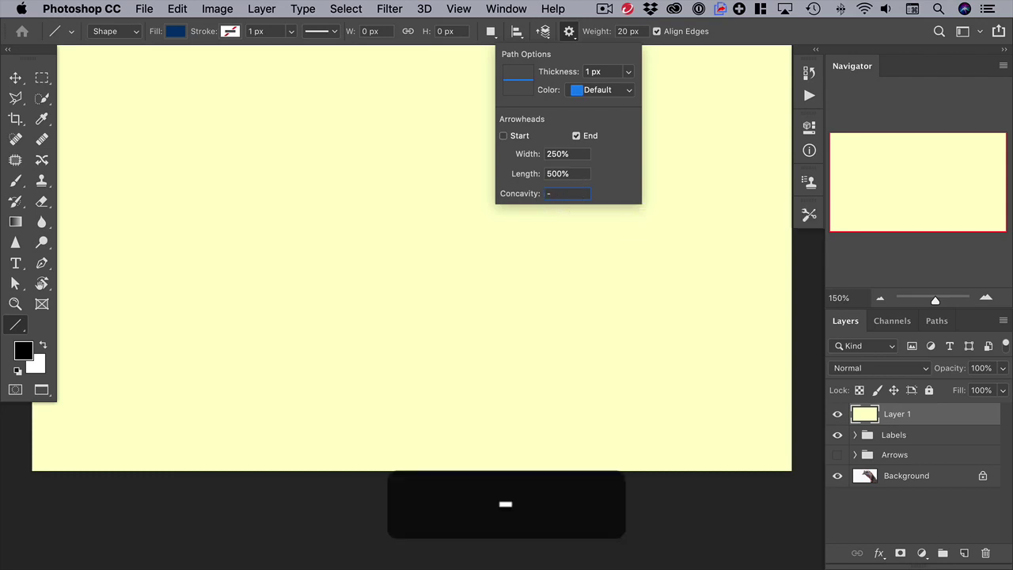
{"action": "type", "text": "25"}
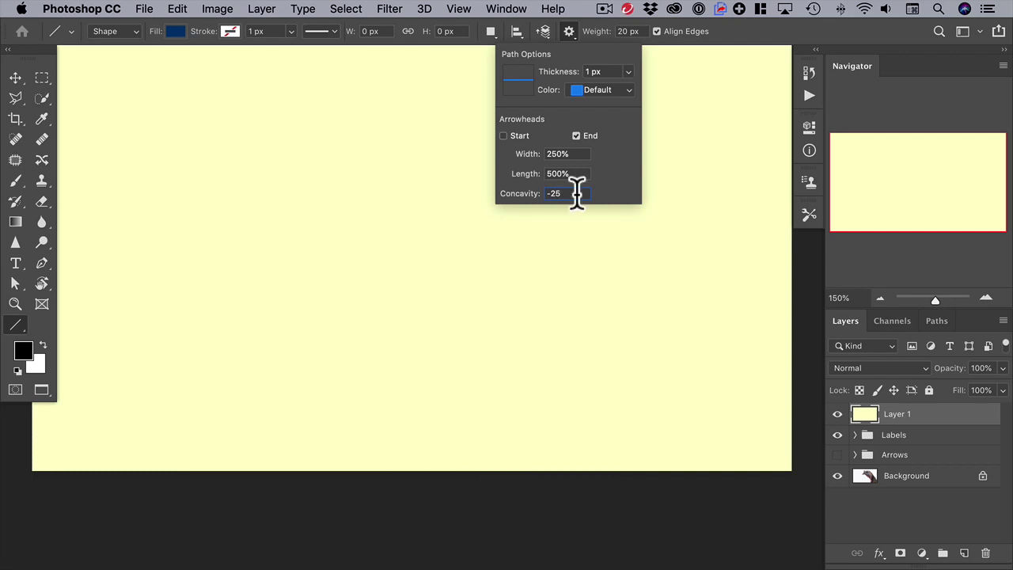
{"action": "key", "text": "Tab"}
{"action": "left_click", "coordinate": [222, 222]}
{"action": "left_click_drag", "start_coordinate": [222, 224], "coordinate": [531, 220]}
{"action": "key", "text": "shift"}
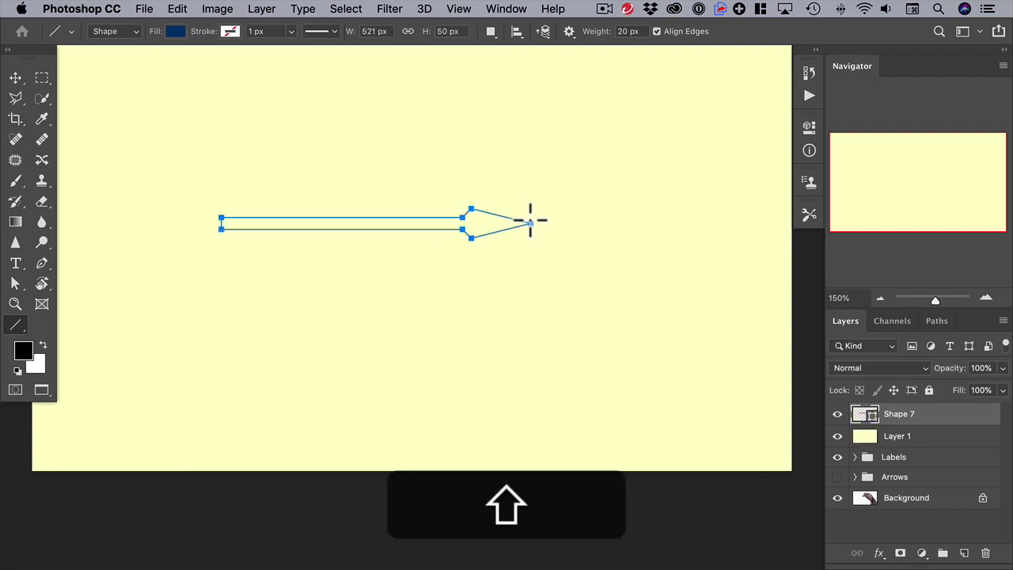
{"action": "left_click", "coordinate": [921, 506]}
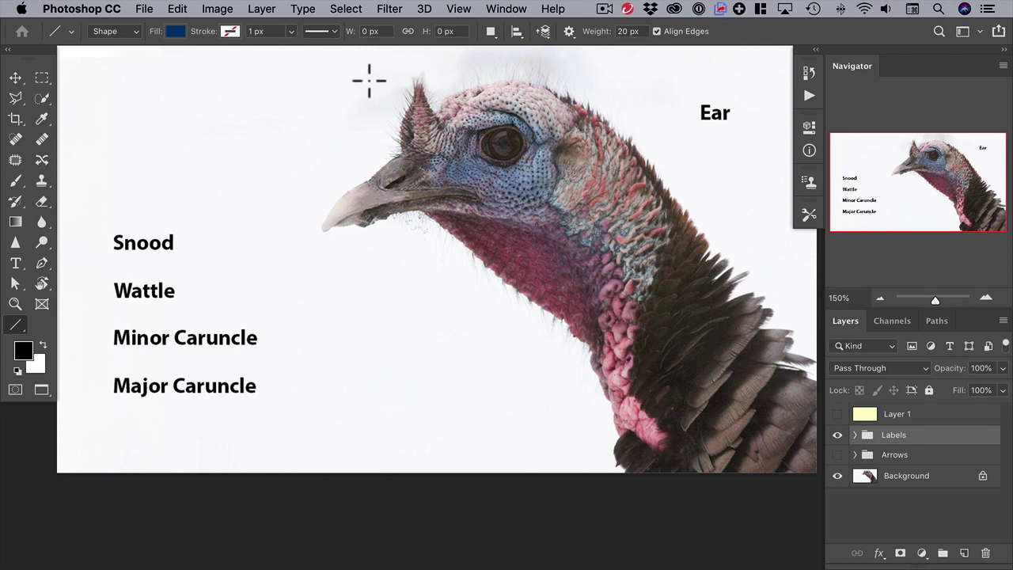
Change the line tool's fill colour from dark navy to black
{"action": "left_click", "coordinate": [175, 32]}
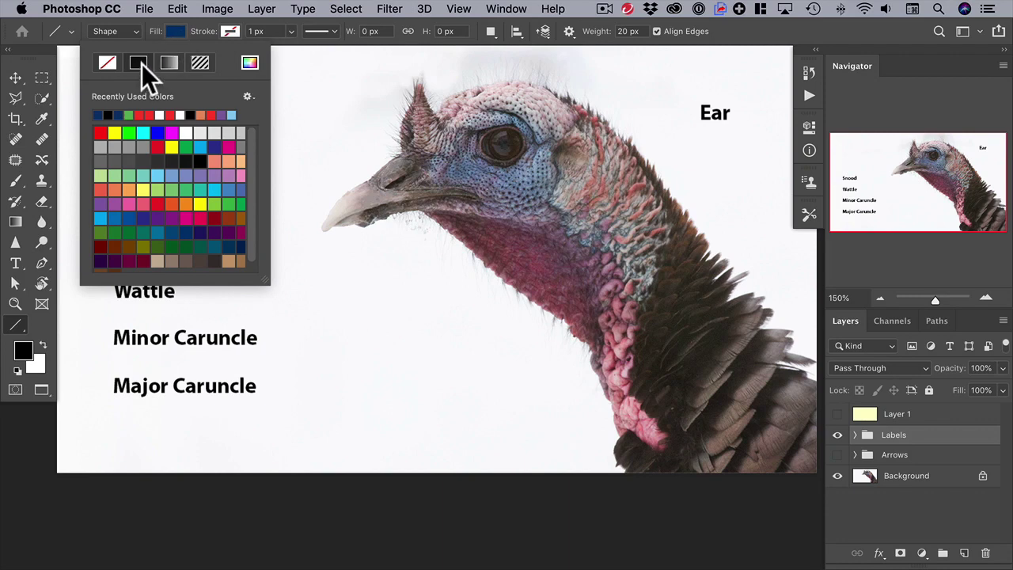
{"action": "left_click", "coordinate": [109, 115]}
Set the line weight to 7 px and enable an End arrowhead
{"action": "left_click", "coordinate": [626, 32]}
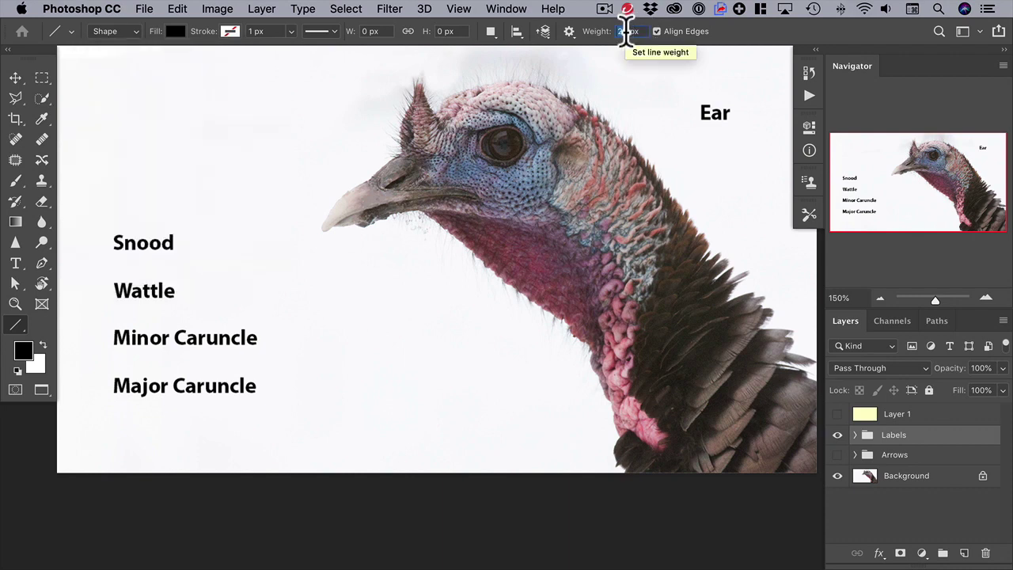
{"action": "type", "text": "7"}
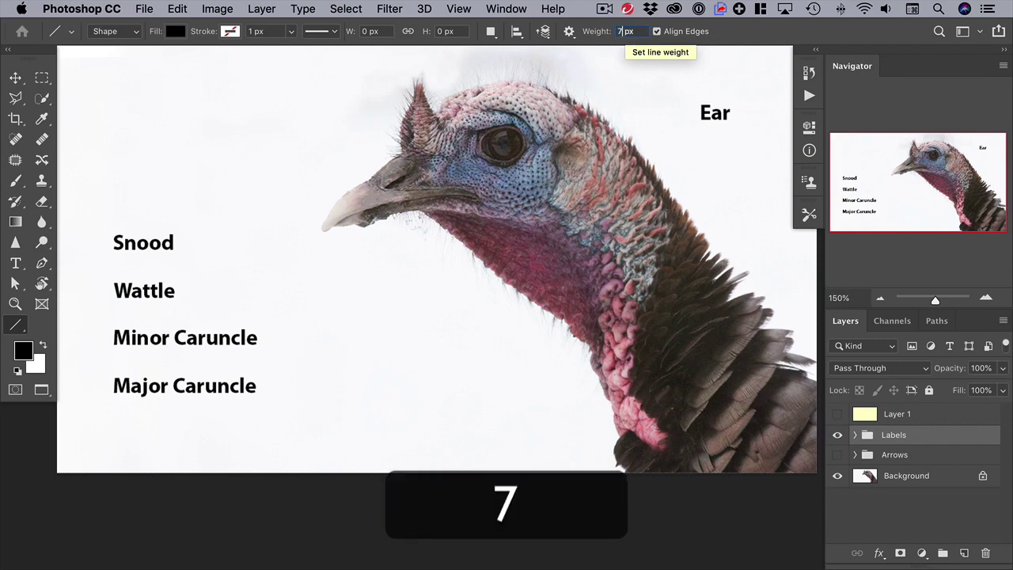
{"action": "left_click", "coordinate": [569, 31]}
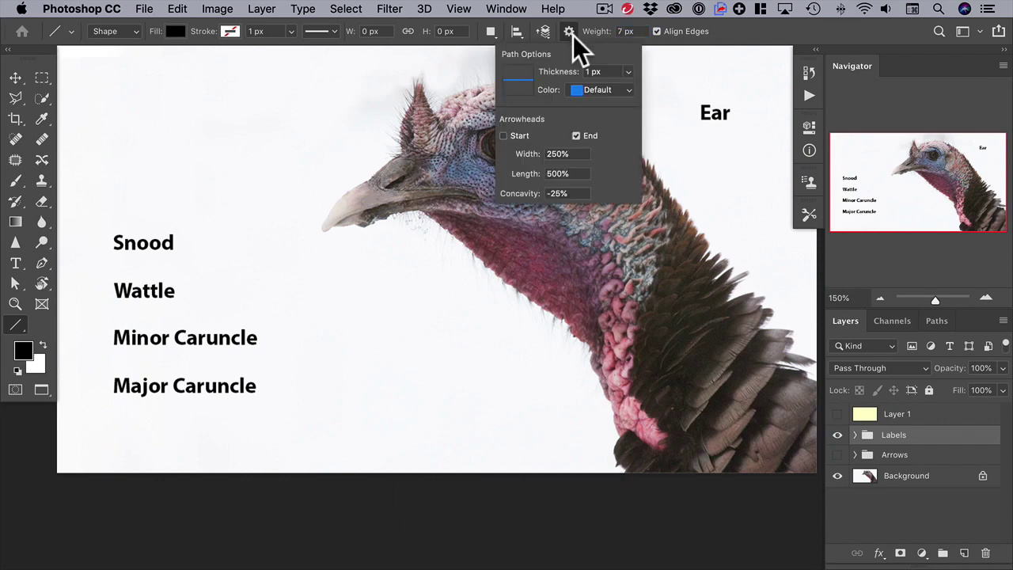
{"action": "left_click", "coordinate": [577, 135]}
Give the end arrowhead 400% width, 600% length and 10% concavity
{"action": "type", "text": "400"}
{"action": "left_click", "coordinate": [557, 173]}
{"action": "type", "text": "6"}
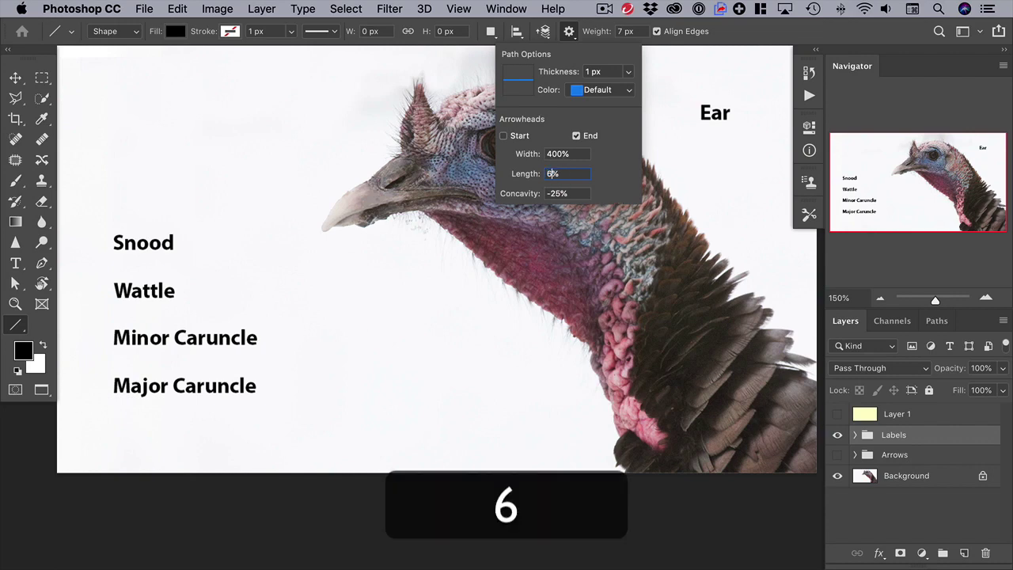
{"action": "type", "text": "00"}
{"action": "left_click", "coordinate": [568, 195]}
{"action": "type", "text": "10"}
{"action": "key", "text": "Tab"}
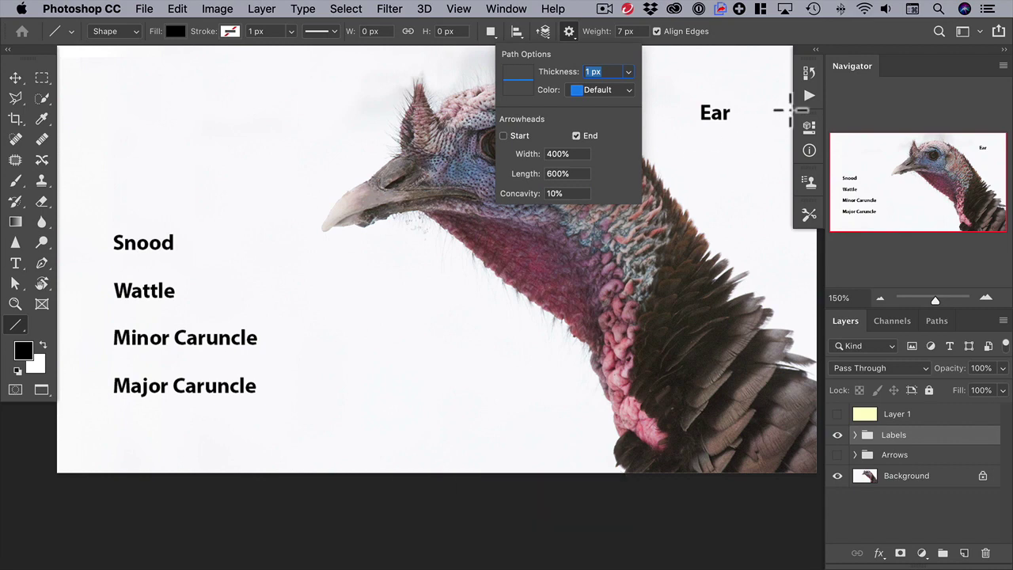
{"action": "left_click", "coordinate": [778, 34]}
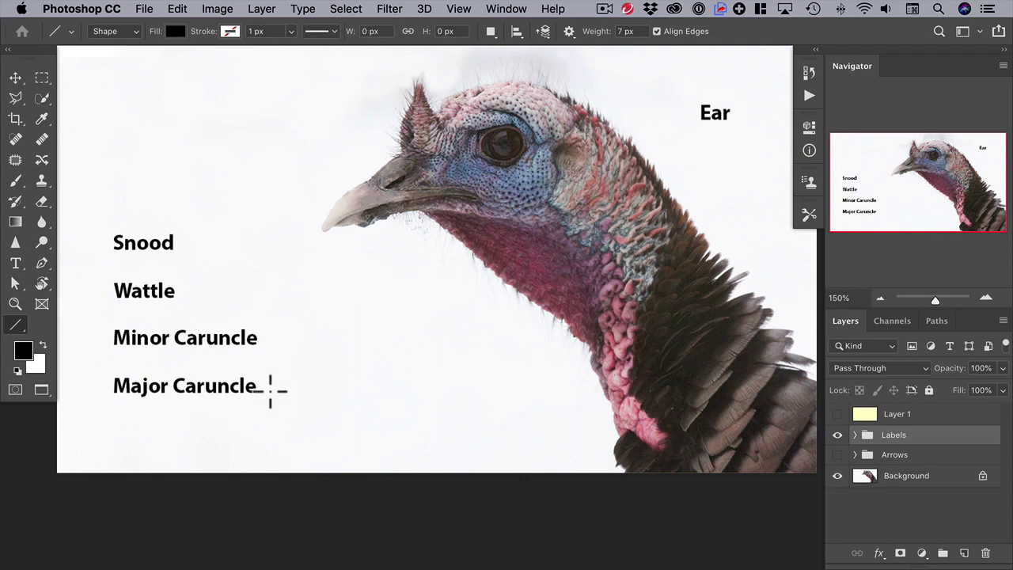
Draw black arrows from Major Caruncle and Minor Caruncle to the neck and from Ear to the ear
{"action": "left_click_drag", "start_coordinate": [273, 387], "coordinate": [590, 413]}
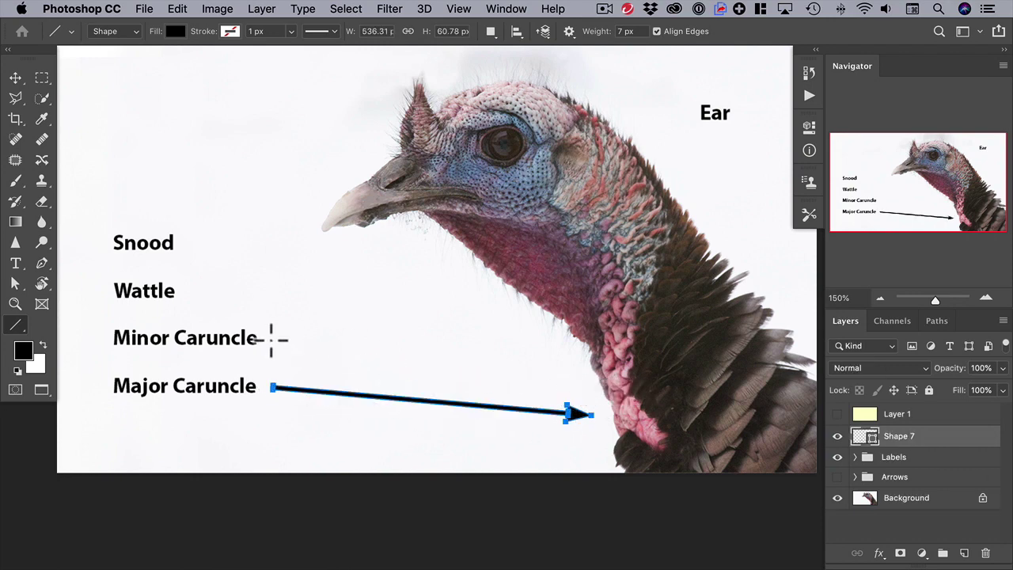
{"action": "left_click_drag", "start_coordinate": [274, 339], "coordinate": [582, 365]}
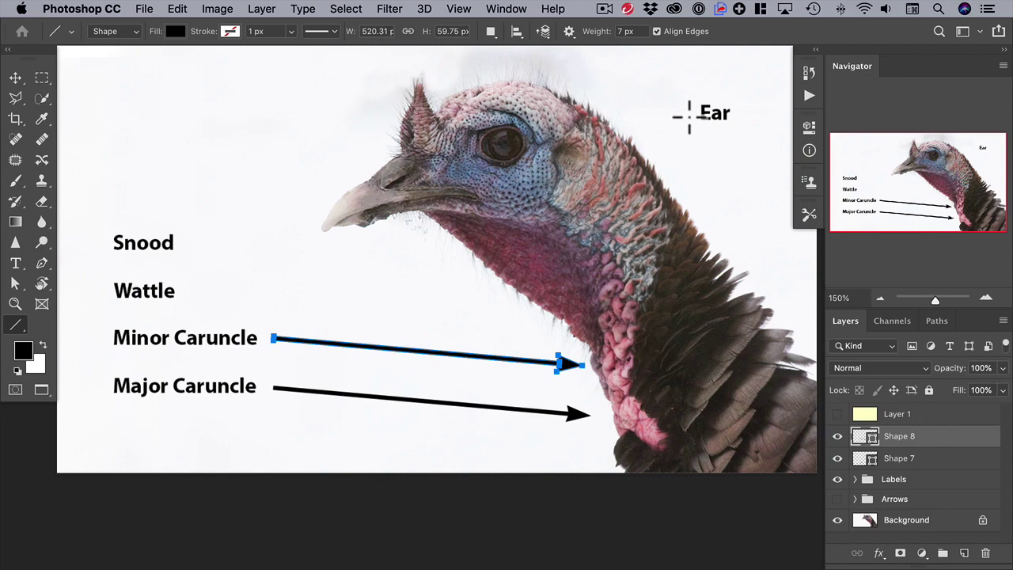
{"action": "left_click_drag", "start_coordinate": [689, 117], "coordinate": [597, 144]}
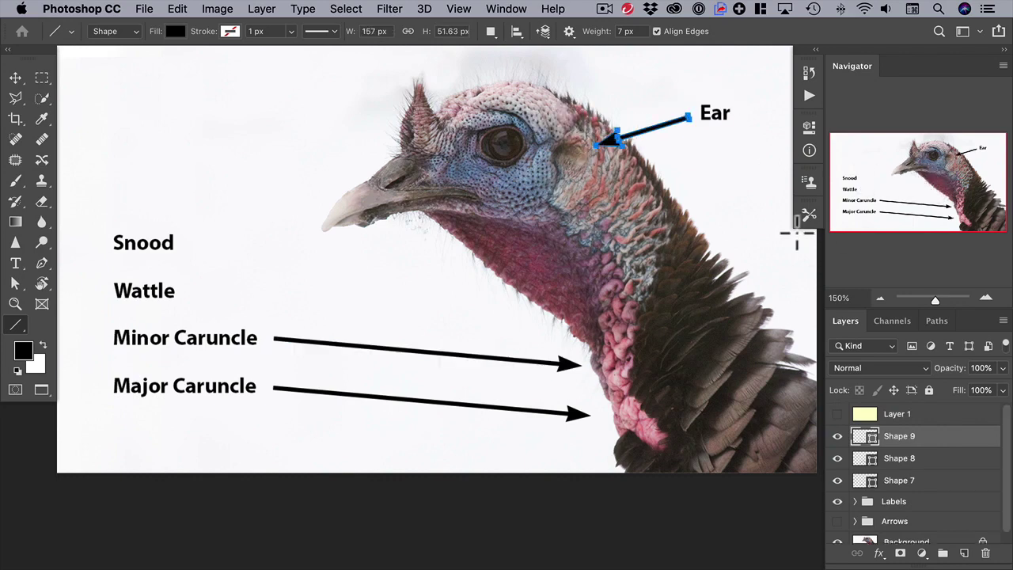
{"action": "scroll", "coordinate": [744, 437], "scroll_direction": "down", "scroll_amount": 1}
{"action": "left_click", "coordinate": [744, 437], "text": "ctrl"}
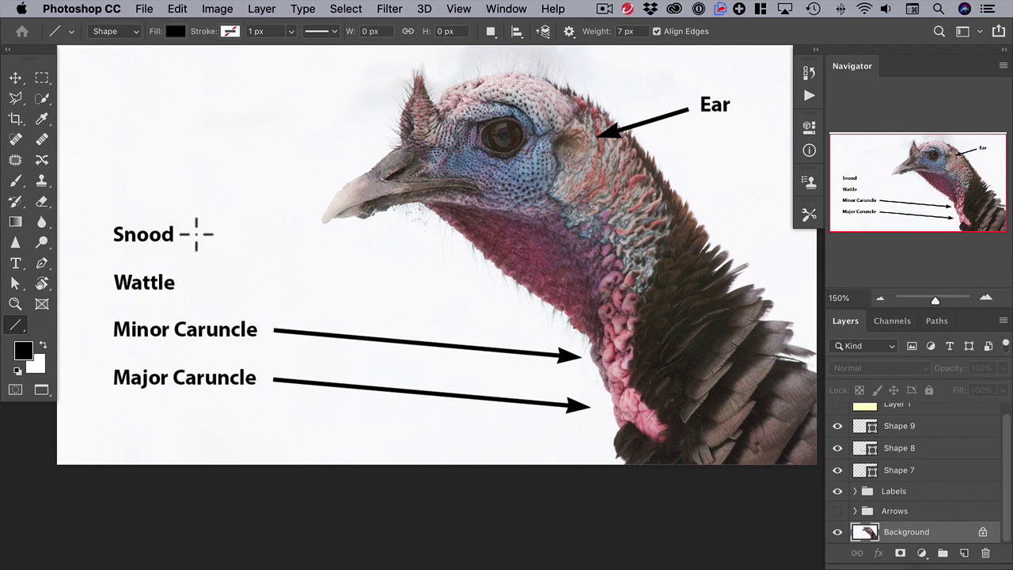
Draw a straight arrow from the Snood label toward the top of the beak and enter Free Transform
{"action": "left_click_drag", "start_coordinate": [196, 234], "coordinate": [363, 126]}
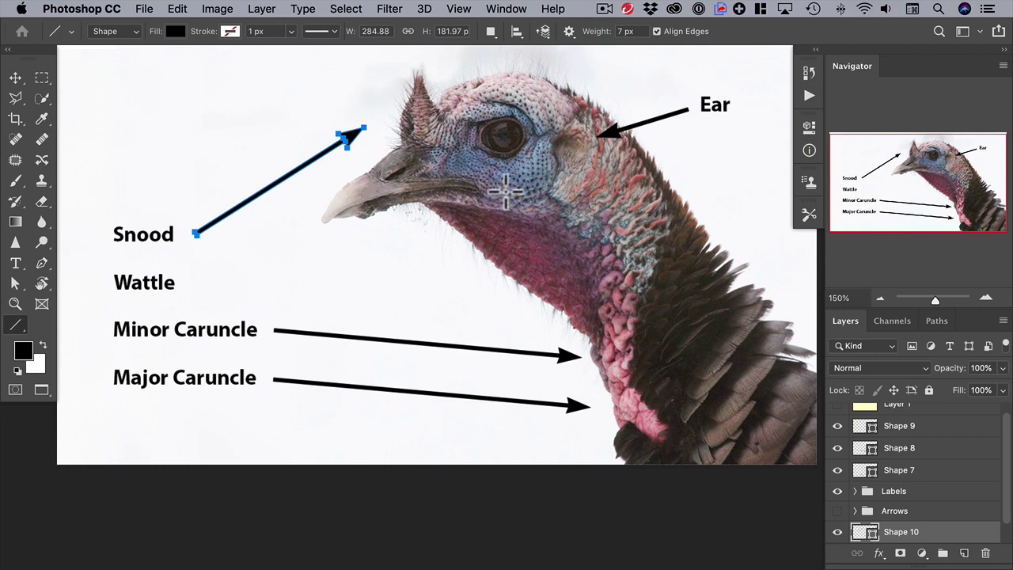
{"action": "key", "text": "super"}
{"action": "key", "text": "super+t"}
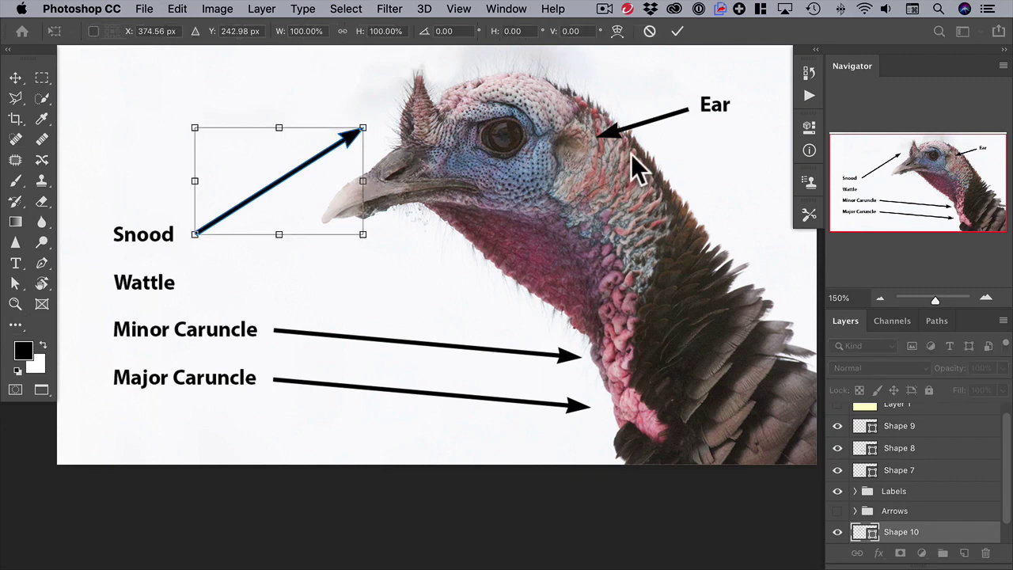
Arc-warp the Snood arrow into a gentle upward curve, narrow and nudge it, then apply
{"action": "left_click", "coordinate": [618, 31]}
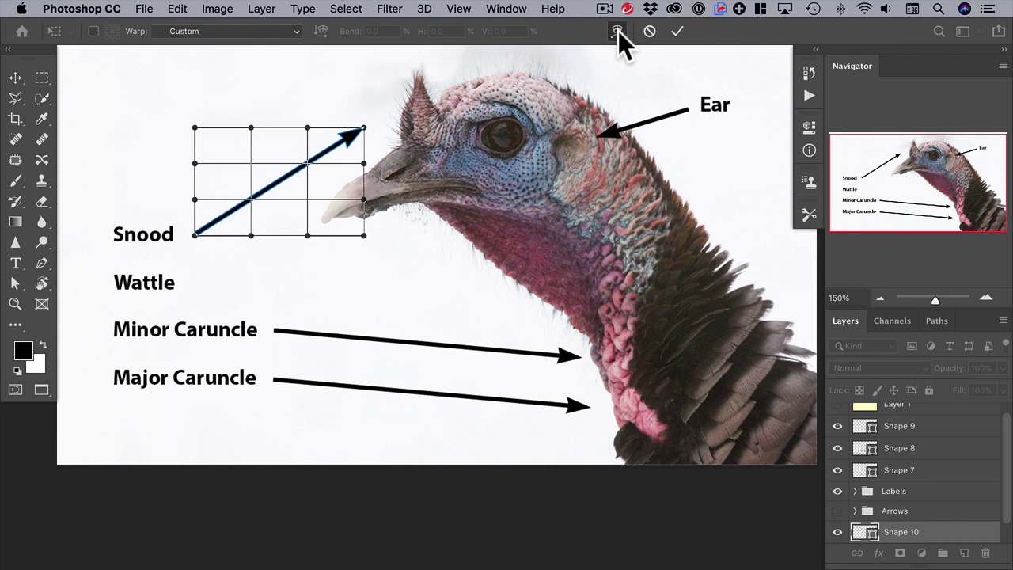
{"action": "left_click", "coordinate": [295, 33]}
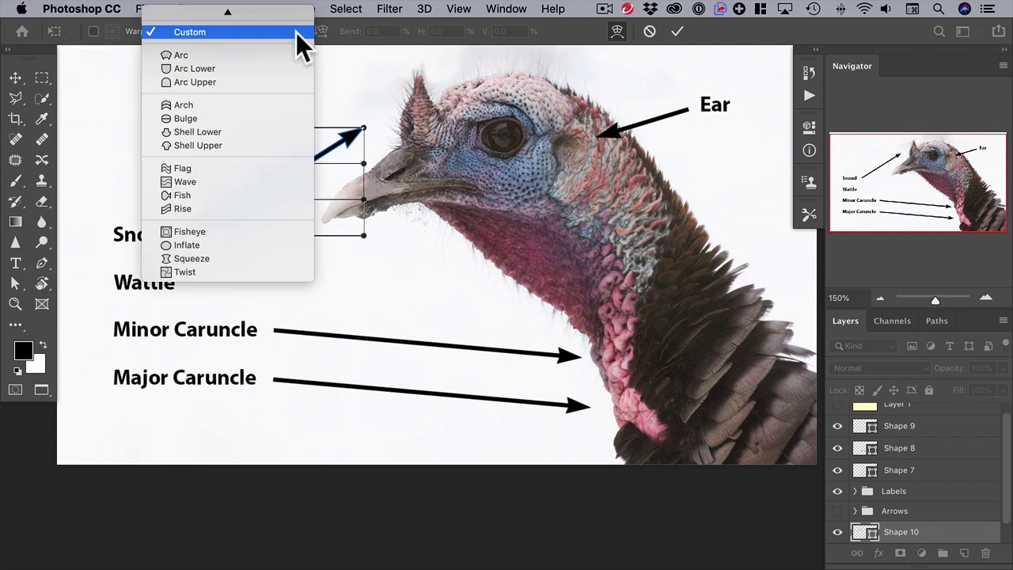
{"action": "left_click", "coordinate": [281, 56]}
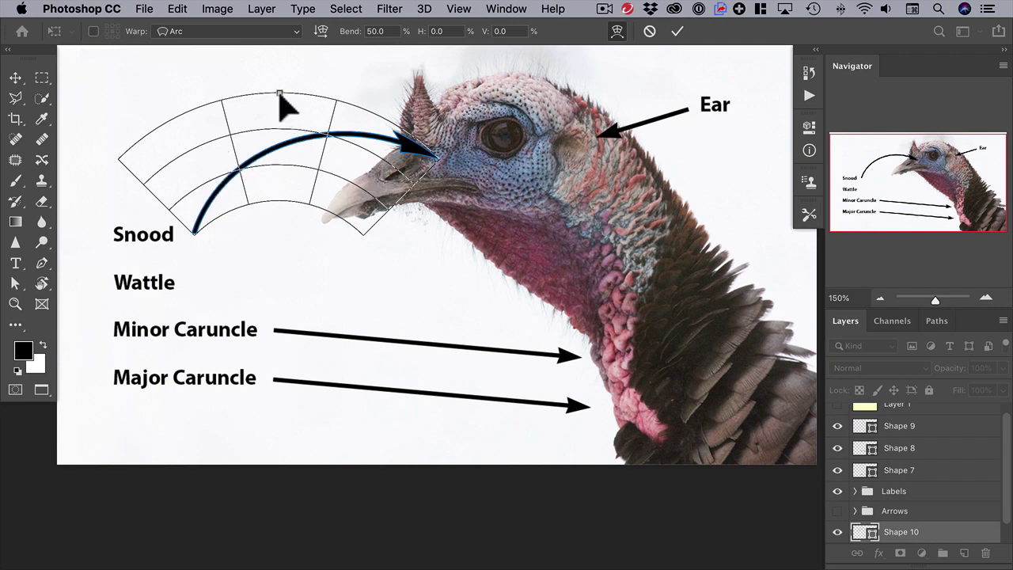
{"action": "left_click_drag", "start_coordinate": [279, 93], "coordinate": [279, 116]}
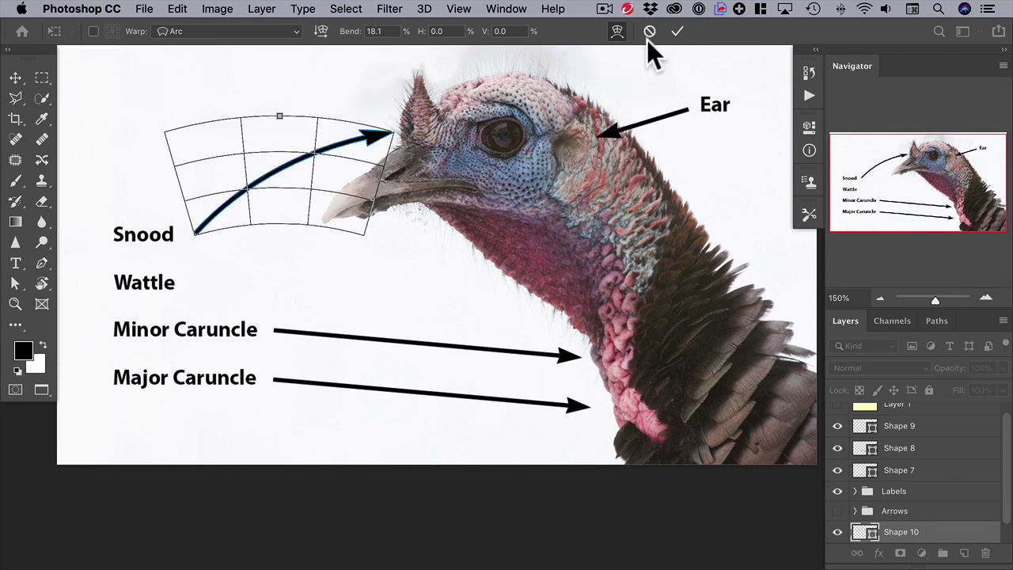
{"action": "left_click", "coordinate": [616, 30]}
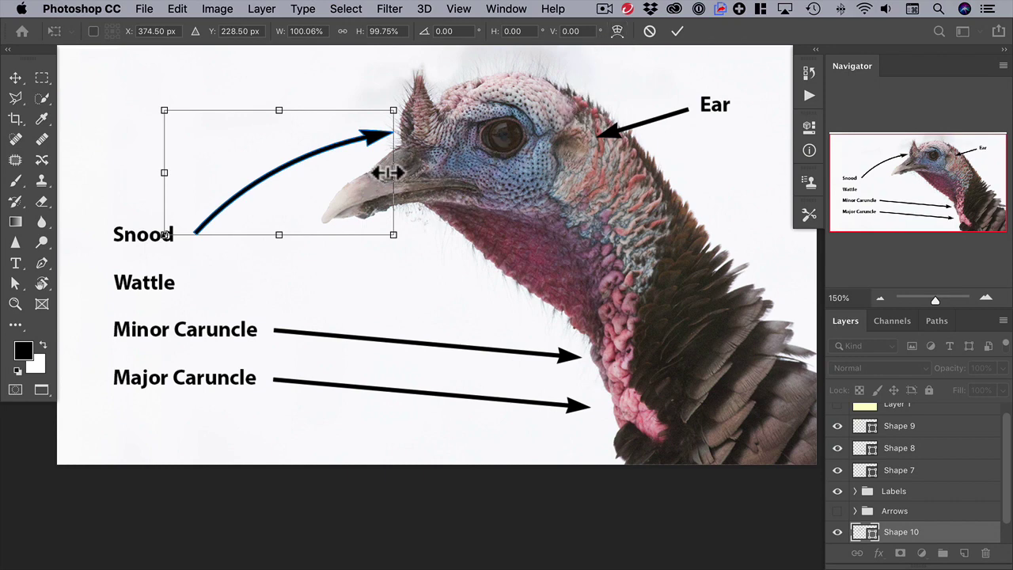
{"action": "left_click_drag", "start_coordinate": [388, 173], "coordinate": [375, 170]}
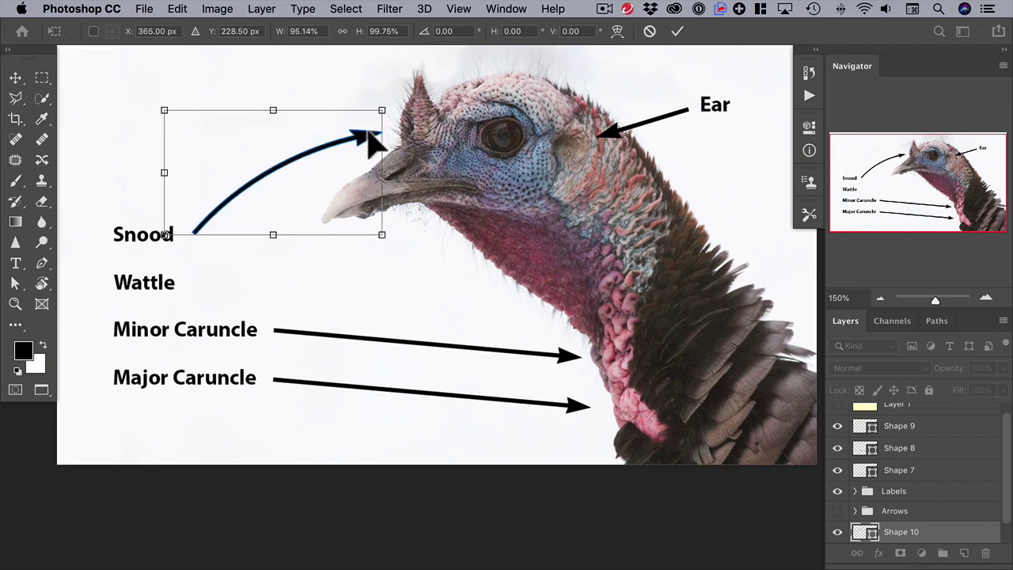
{"action": "left_click_drag", "start_coordinate": [366, 140], "coordinate": [366, 138]}
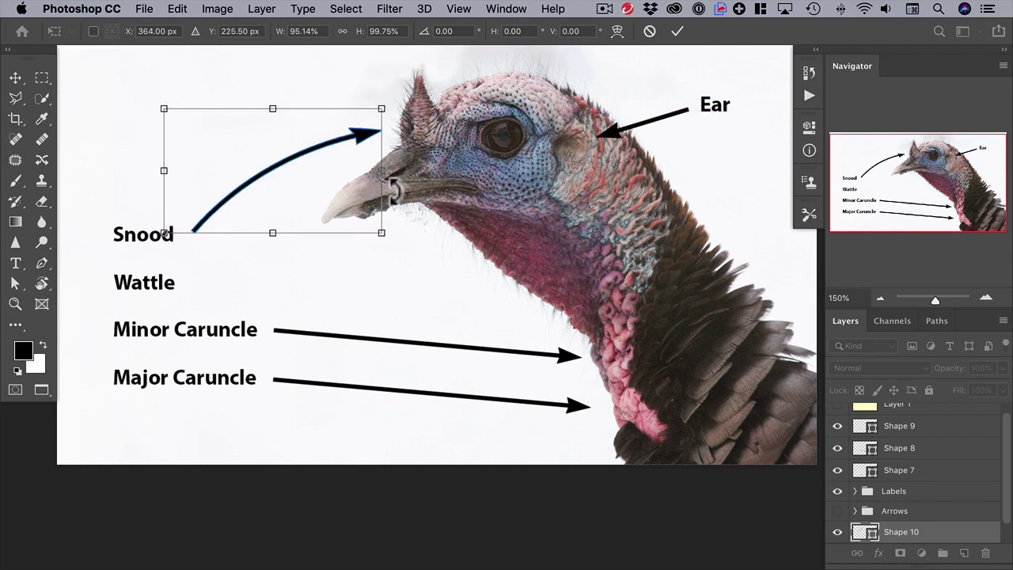
{"action": "key", "text": "Return"}
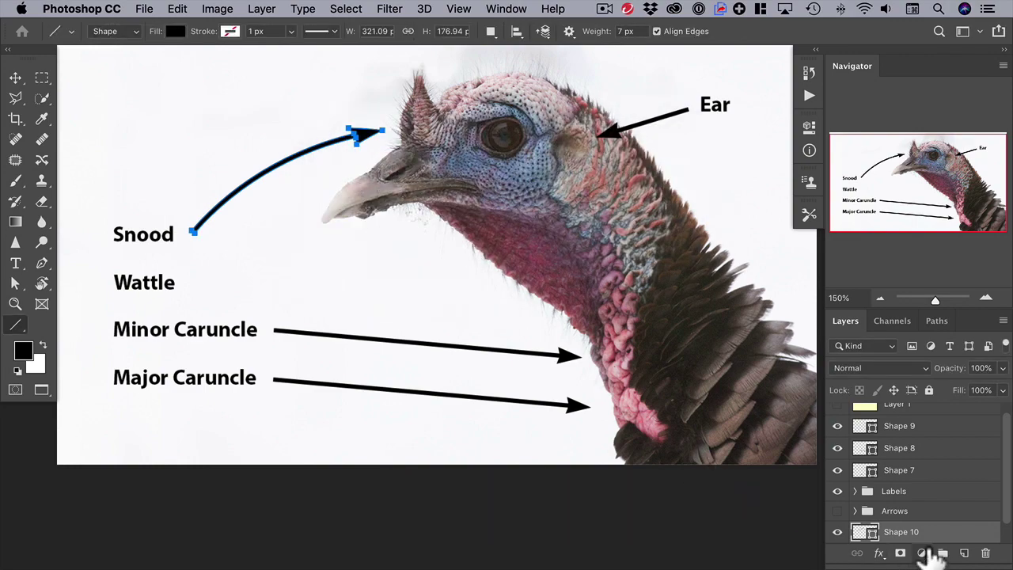
Enable the start arrowhead in Path Options and draw a double-headed arrow right of Wattle
{"action": "key", "text": "alt+]"}
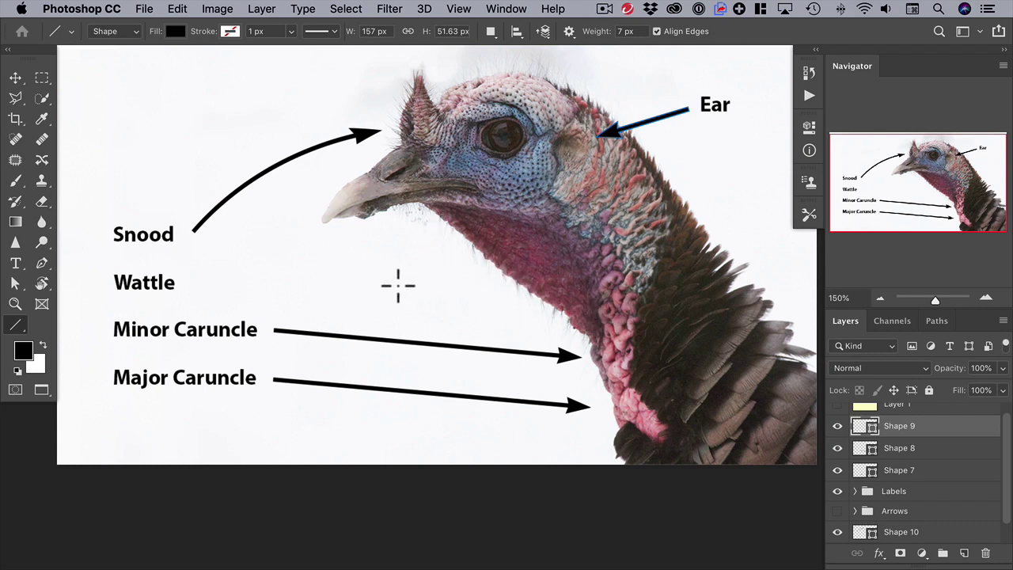
{"action": "left_click", "coordinate": [568, 32]}
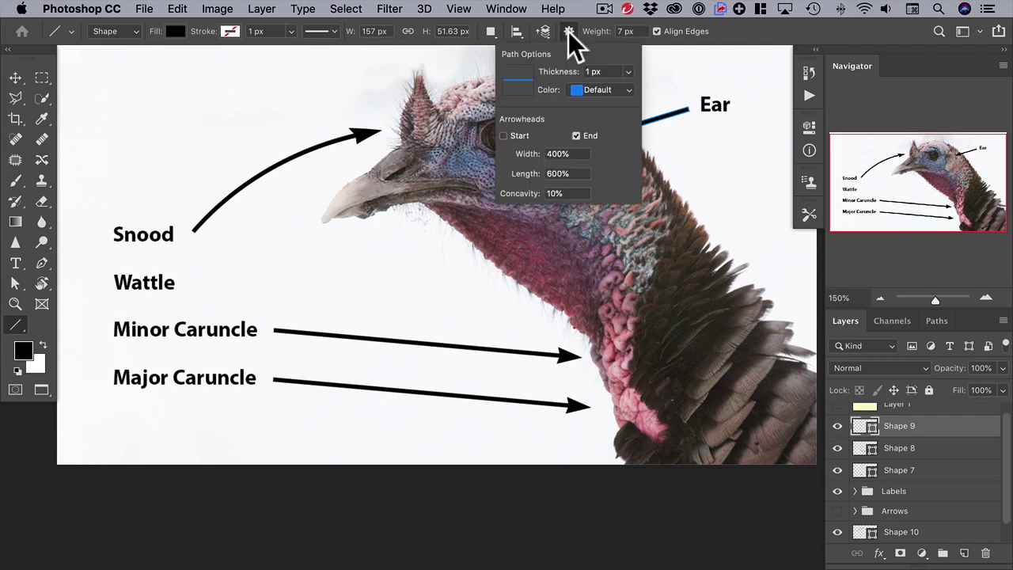
{"action": "left_click", "coordinate": [503, 135]}
{"action": "left_click_drag", "start_coordinate": [280, 274], "coordinate": [428, 272]}
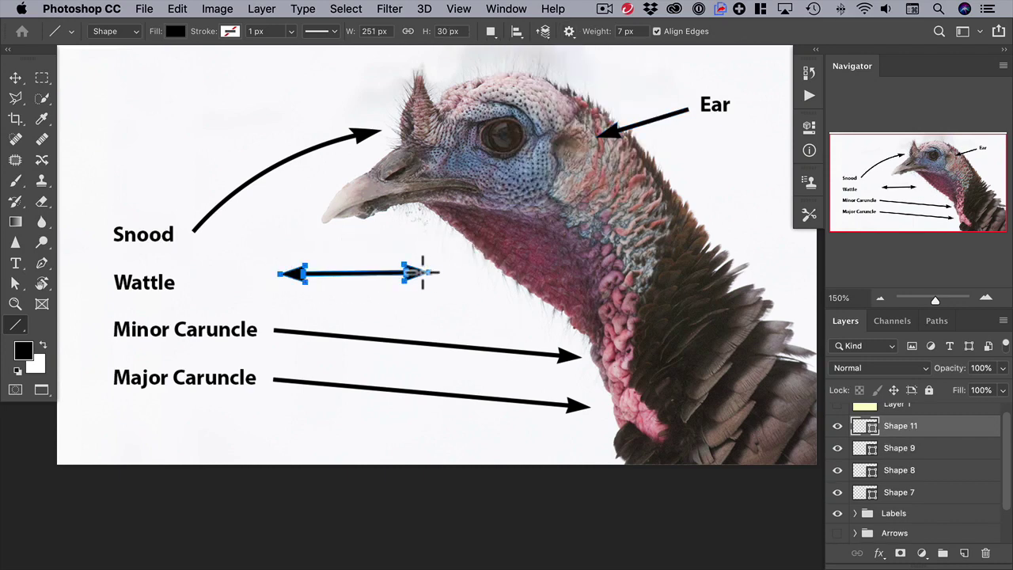
Bend the double-headed arrow into a shallow Arc warp
{"action": "key", "text": "super+t"}
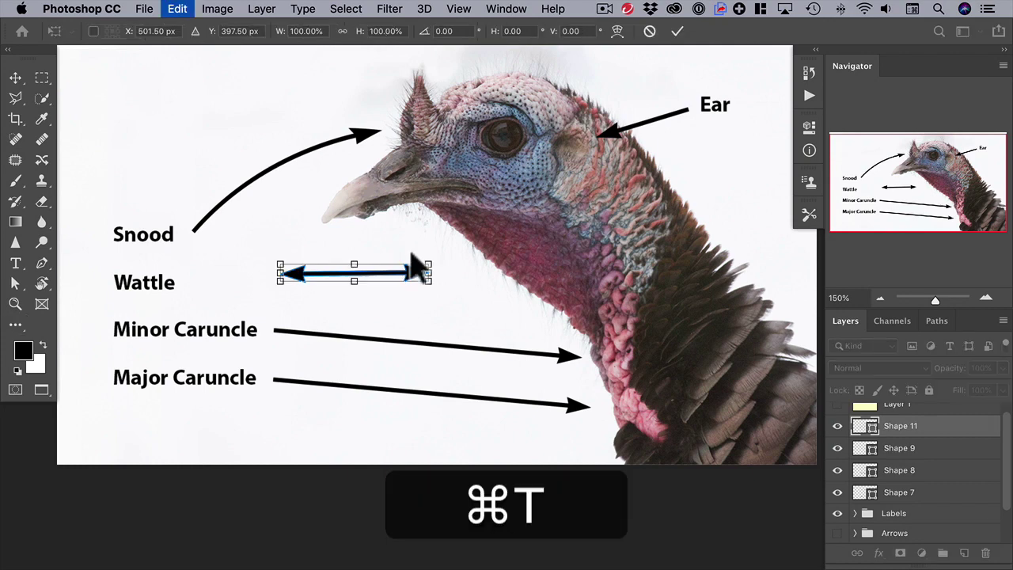
{"action": "left_click", "coordinate": [617, 31]}
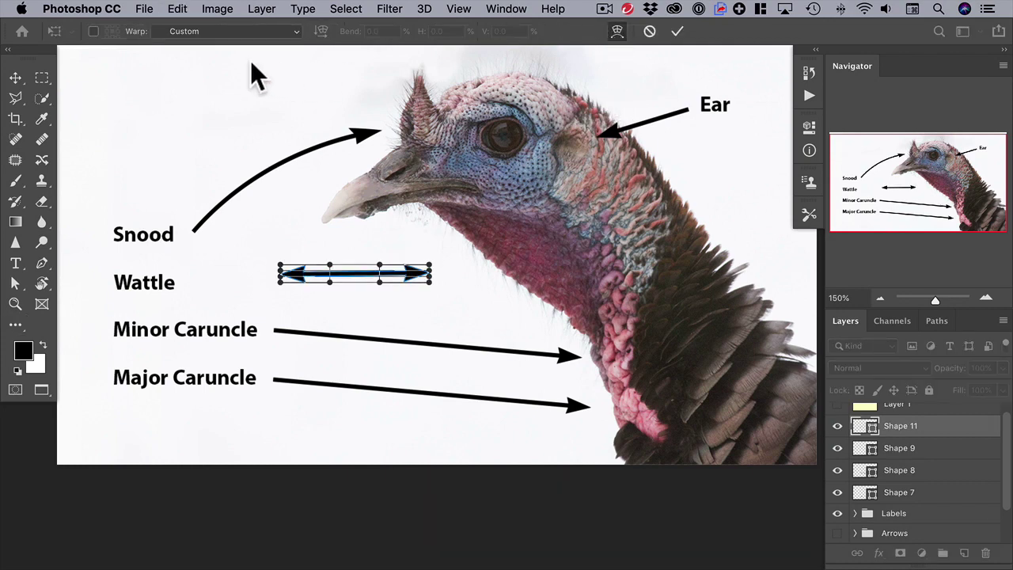
{"action": "left_click", "coordinate": [297, 32]}
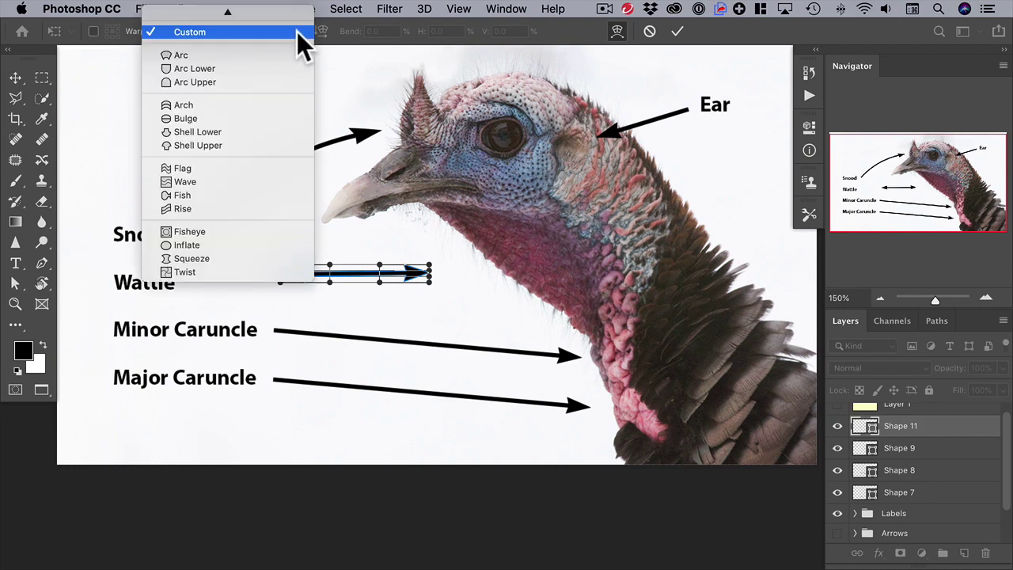
{"action": "left_click", "coordinate": [280, 55]}
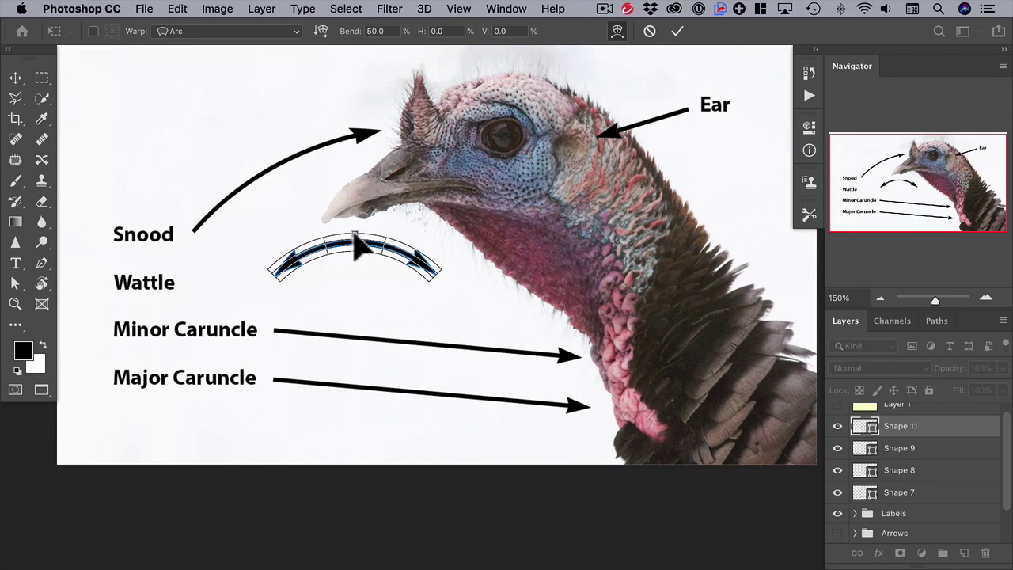
{"action": "left_click_drag", "start_coordinate": [354, 236], "coordinate": [349, 285]}
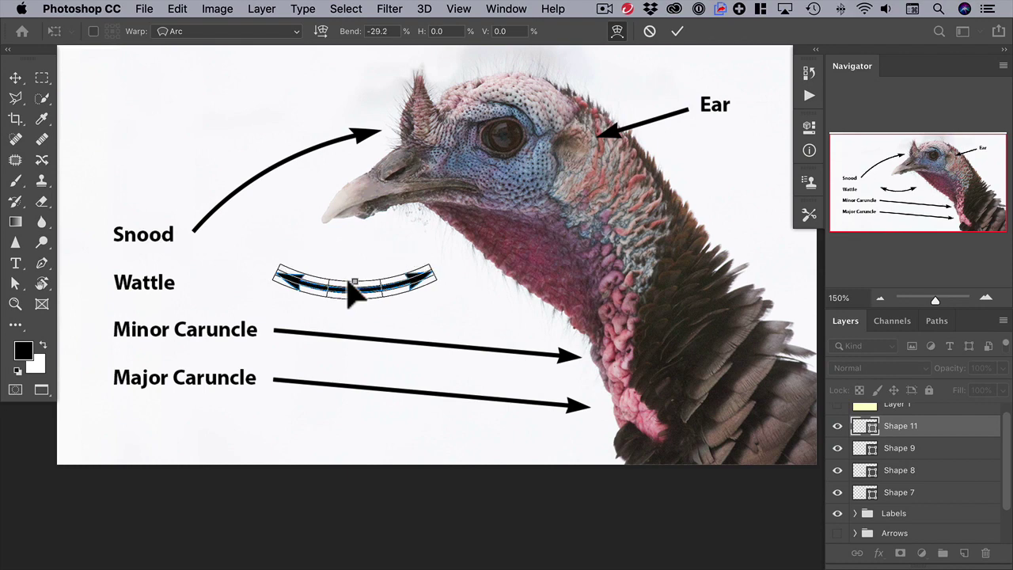
Rotate the curved arrow about 38° along the wattle and commit it
{"action": "left_click", "coordinate": [619, 31]}
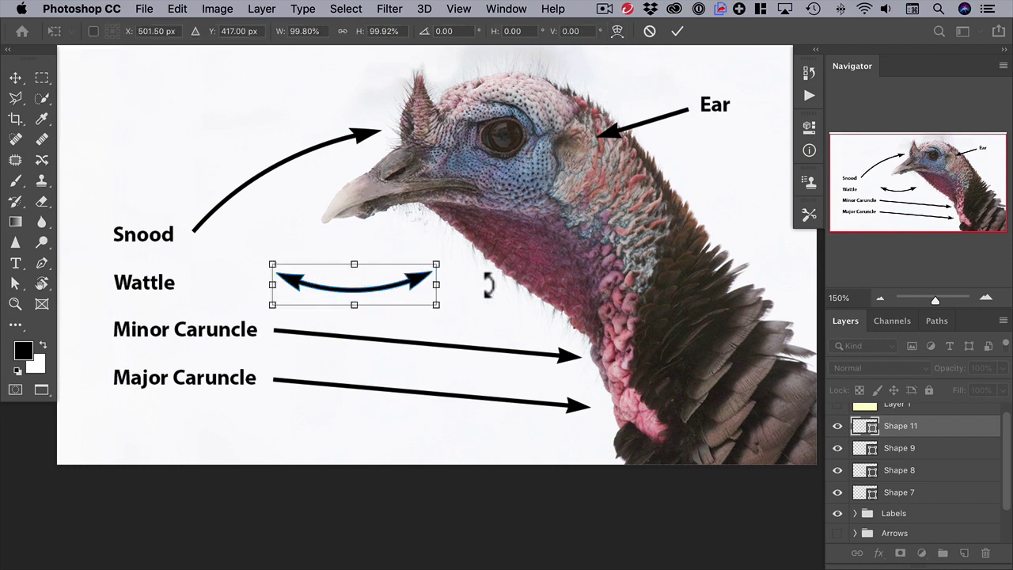
{"action": "left_click_drag", "start_coordinate": [471, 324], "coordinate": [545, 320]}
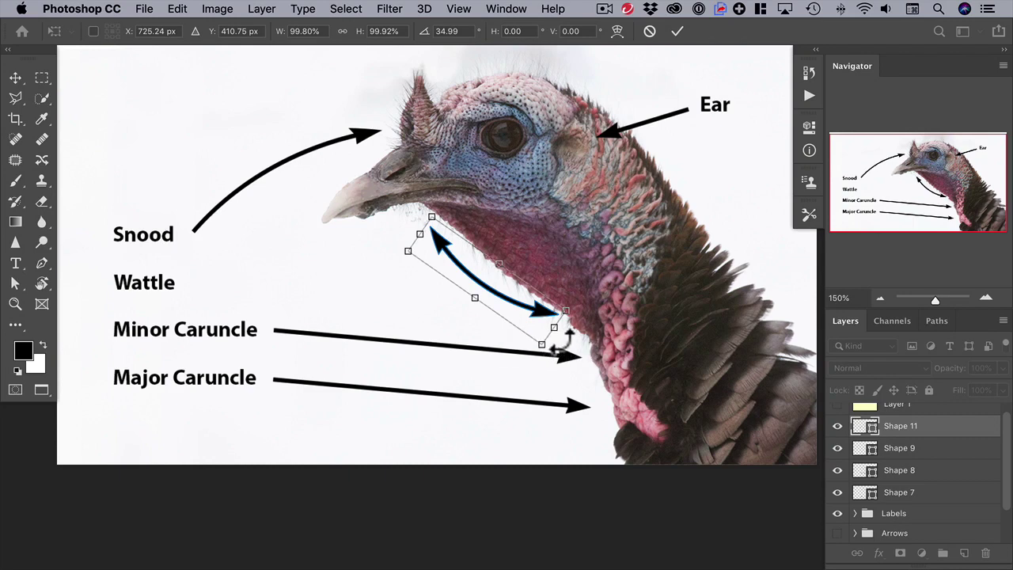
{"action": "left_click_drag", "start_coordinate": [567, 336], "coordinate": [563, 342]}
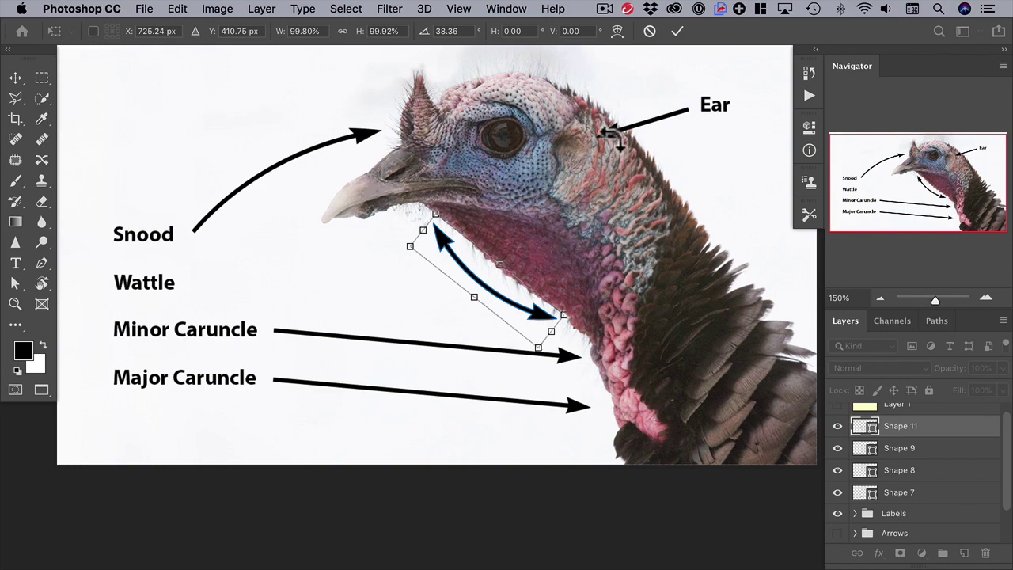
{"action": "key", "text": "Return"}
{"action": "key", "text": "Return"}
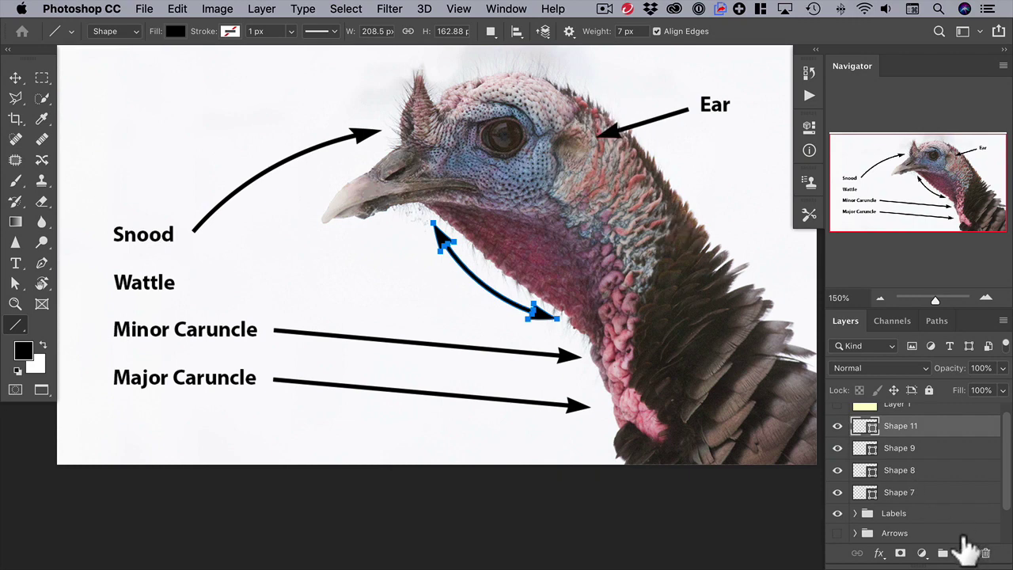
Draw a straight line rightward from the Wattle label, then select the Labels group
{"action": "left_click", "coordinate": [934, 431]}
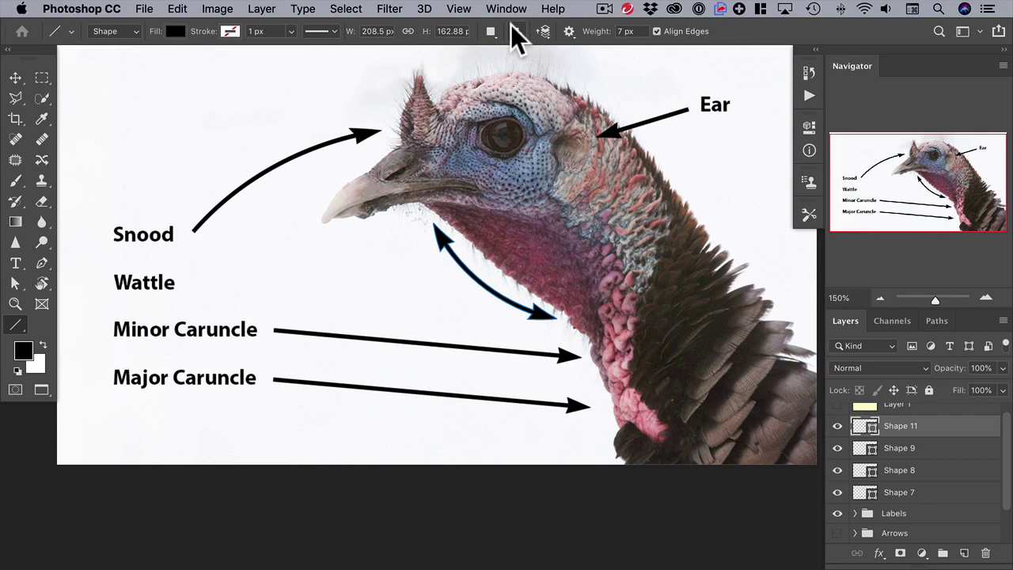
{"action": "left_click", "coordinate": [568, 32]}
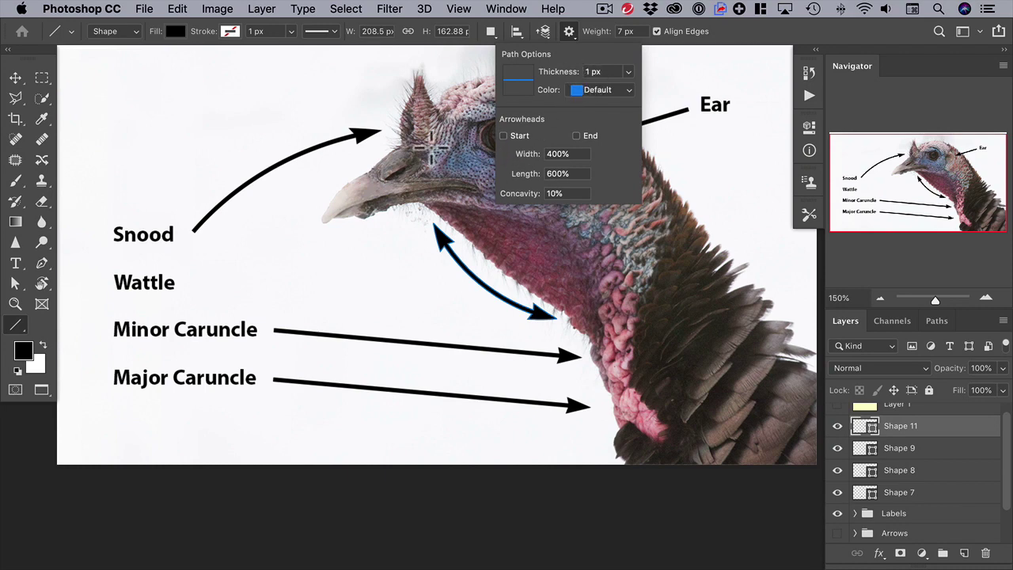
{"action": "left_click", "coordinate": [198, 283]}
{"action": "left_click_drag", "start_coordinate": [198, 282], "coordinate": [483, 285]}
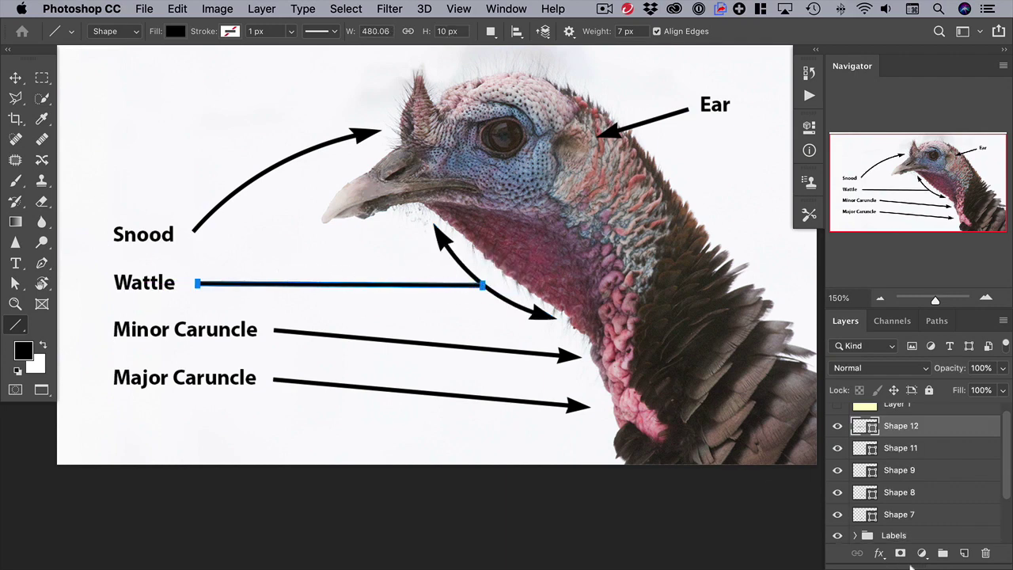
{"action": "left_click", "coordinate": [942, 537]}
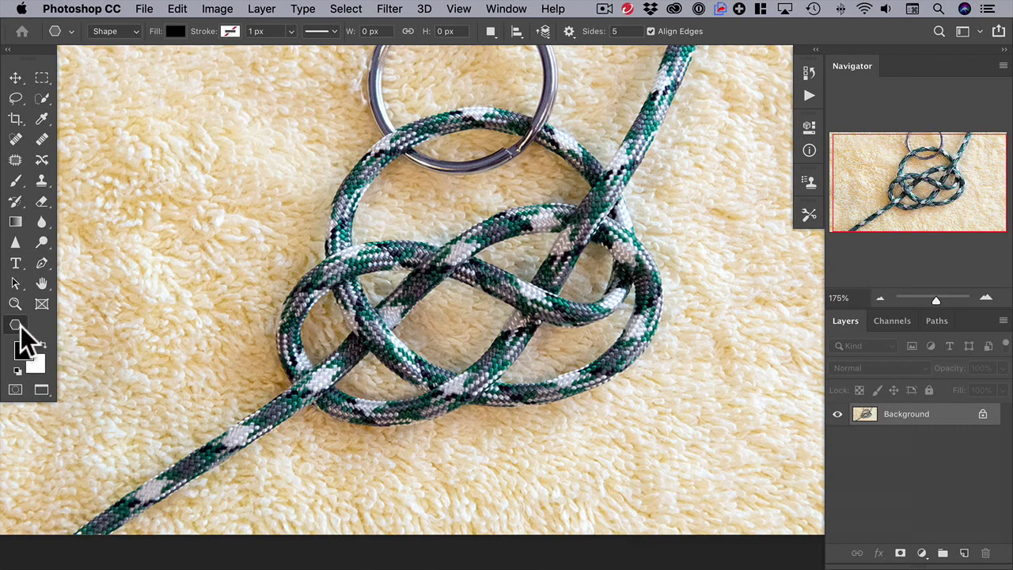
Set the Pen tool to Shape mode with no fill and a dark red 15 px stroke
{"action": "left_click", "coordinate": [39, 263]}
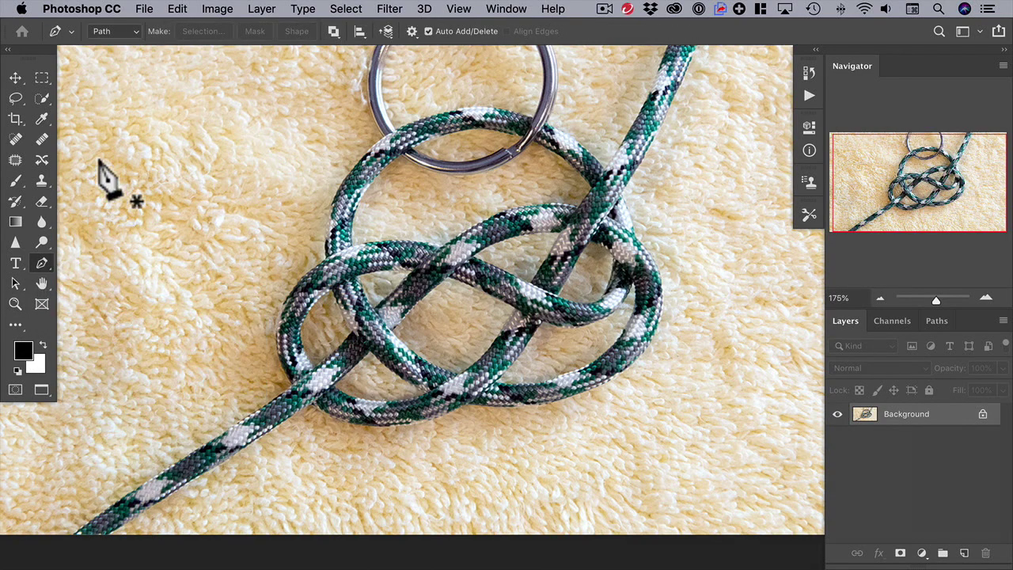
{"action": "left_click", "coordinate": [135, 32]}
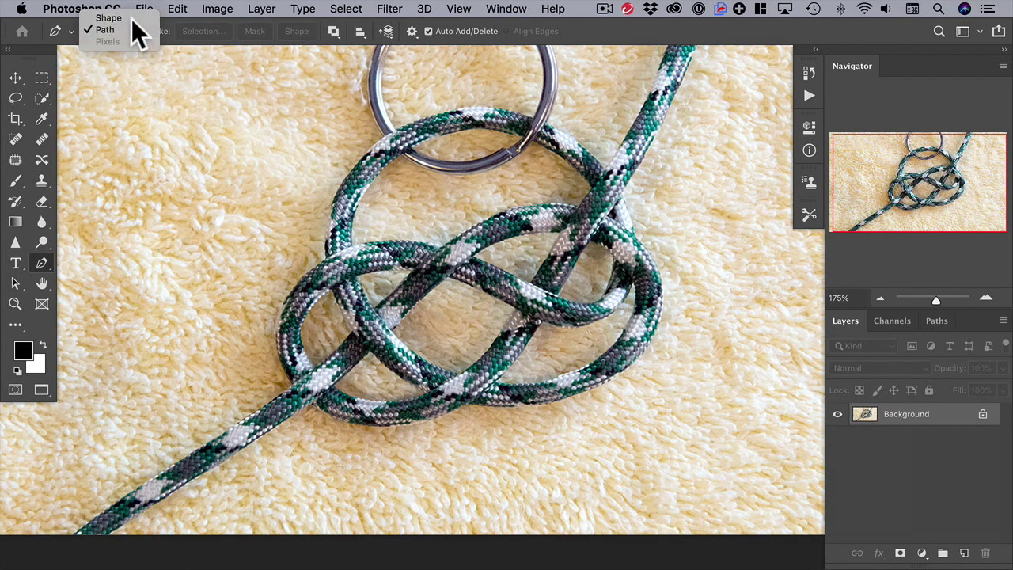
{"action": "left_click", "coordinate": [131, 19]}
{"action": "left_click", "coordinate": [172, 32]}
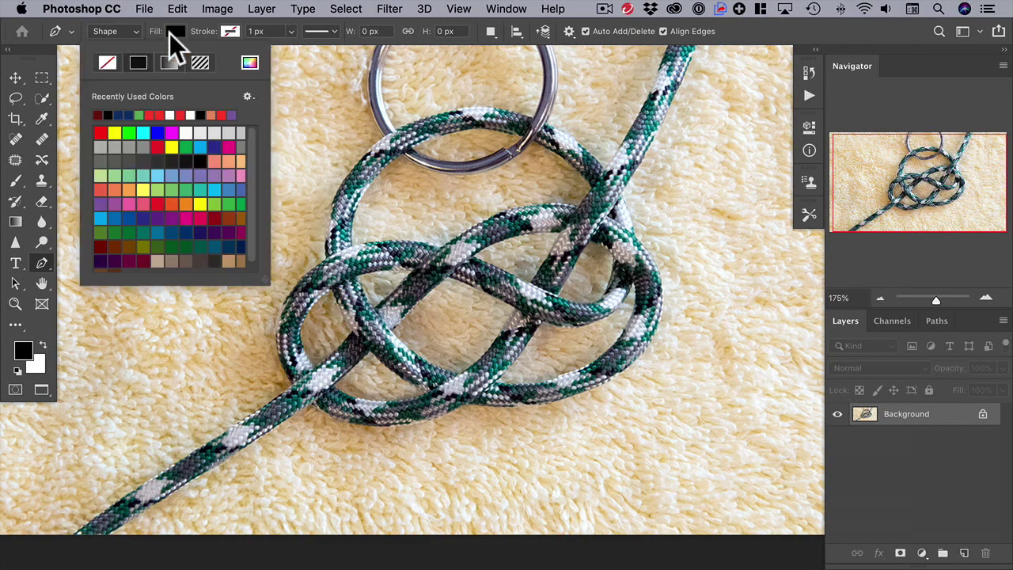
{"action": "left_click", "coordinate": [110, 62]}
{"action": "left_click", "coordinate": [231, 33]}
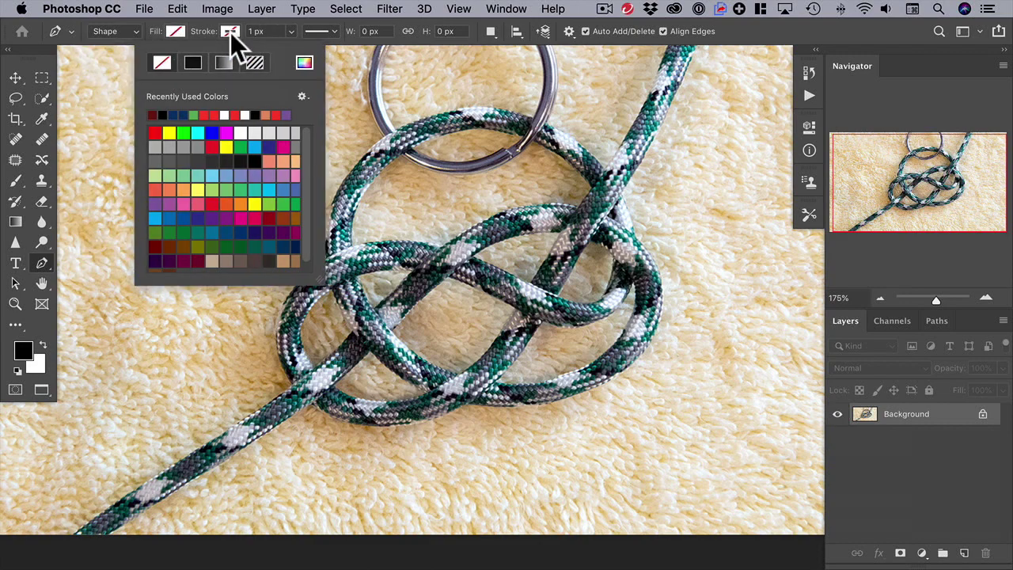
{"action": "left_click", "coordinate": [155, 246]}
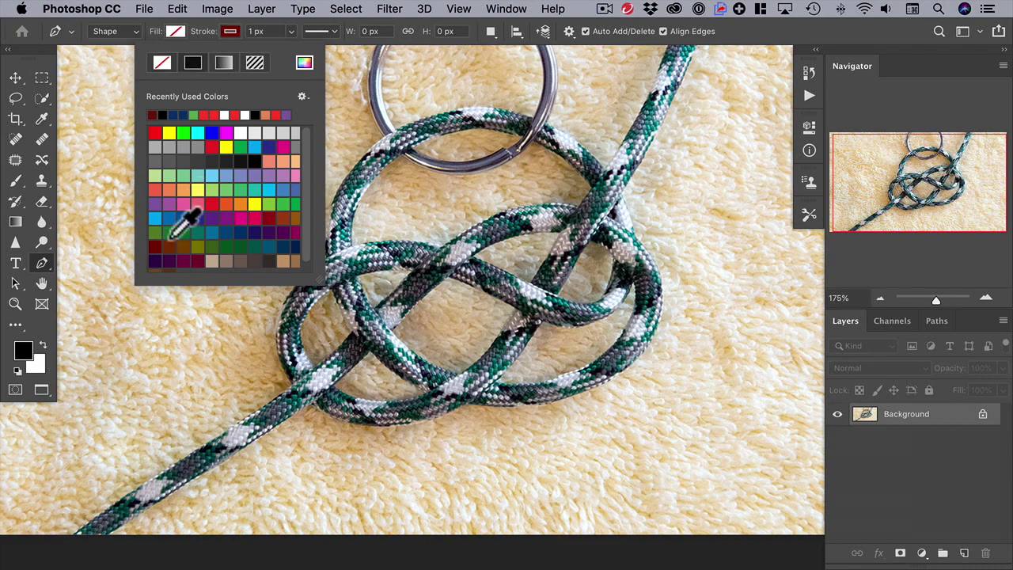
{"action": "left_click", "coordinate": [254, 33]}
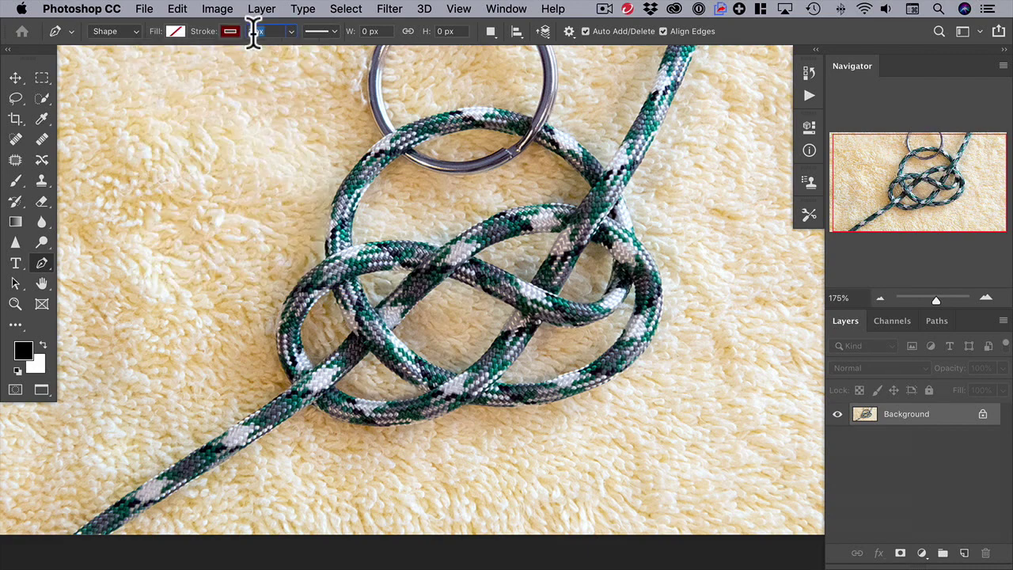
{"action": "type", "text": "15"}
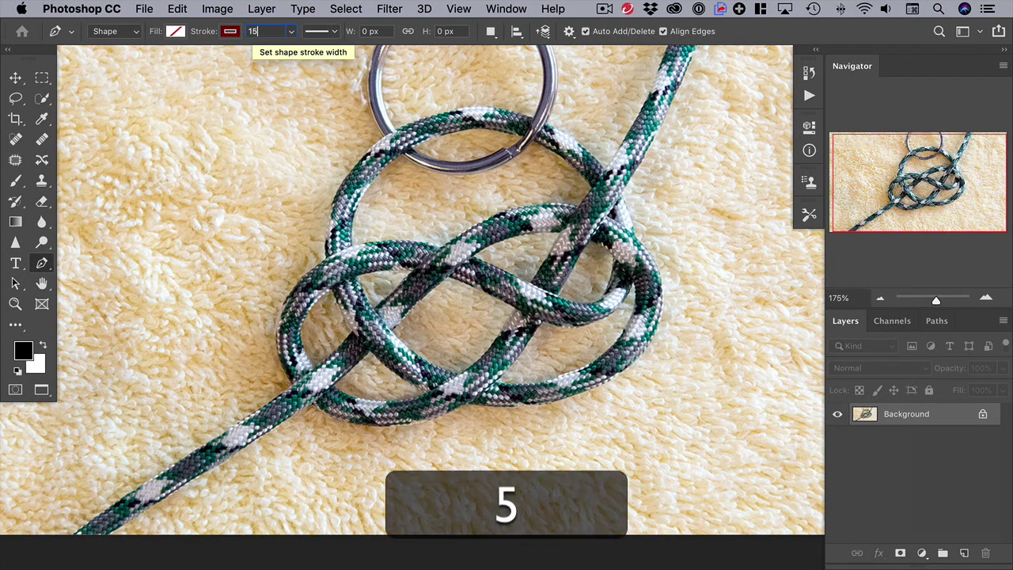
{"action": "scroll", "coordinate": [625, 158], "scroll_direction": "right", "scroll_amount": 2}
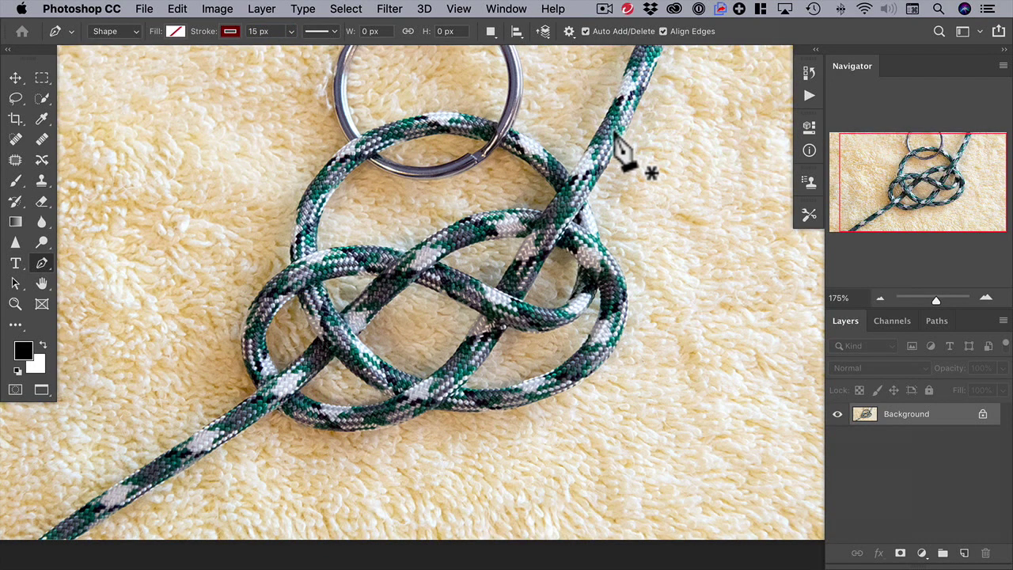
Draw the curve from the upper rope strand over the ring, through the knot, ending below it
{"action": "left_click_drag", "start_coordinate": [615, 132], "coordinate": [478, 120]}
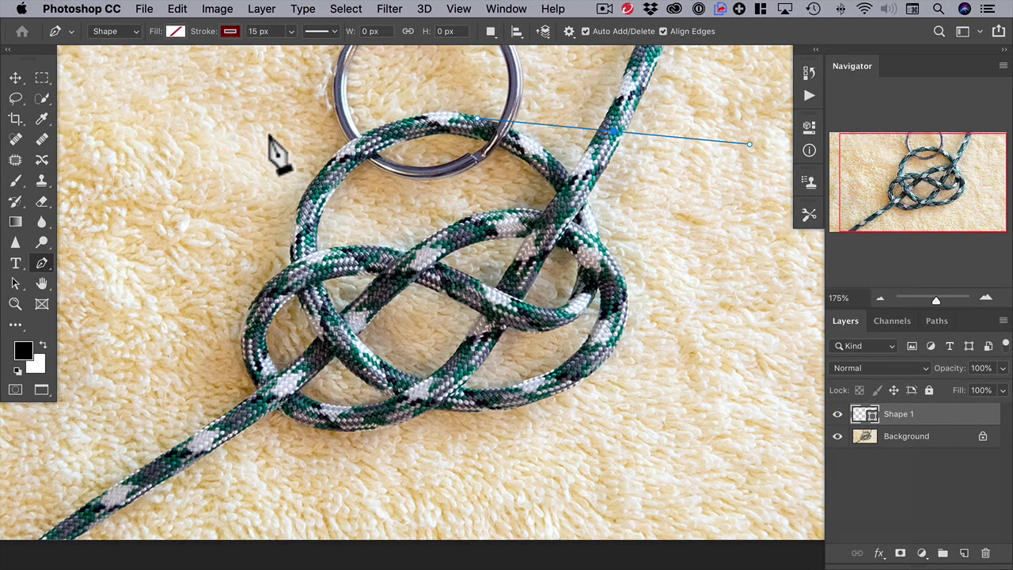
{"action": "mouse_move", "coordinate": [268, 134]}
{"action": "left_mouse_down"}
{"action": "mouse_move", "coordinate": [244, 155]}
{"action": "mouse_move", "coordinate": [206, 161]}
{"action": "left_mouse_up"}
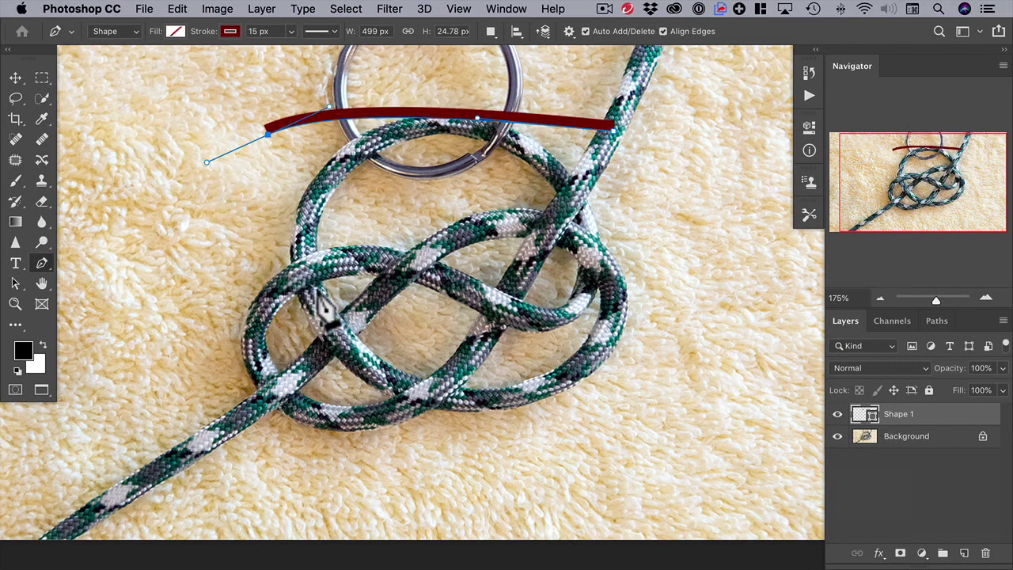
{"action": "left_click_drag", "start_coordinate": [321, 295], "coordinate": [410, 323]}
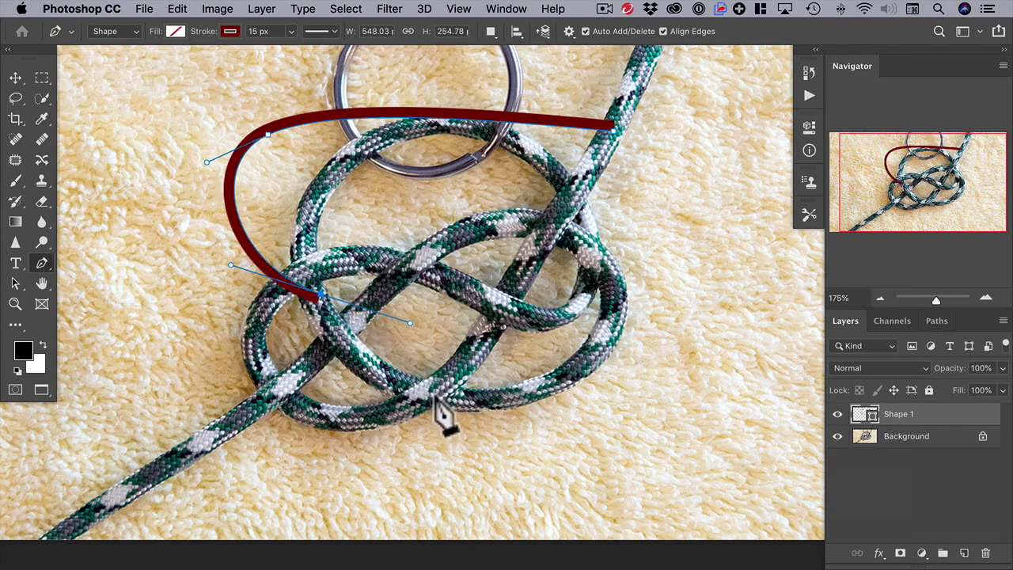
{"action": "left_click_drag", "start_coordinate": [435, 392], "coordinate": [436, 434]}
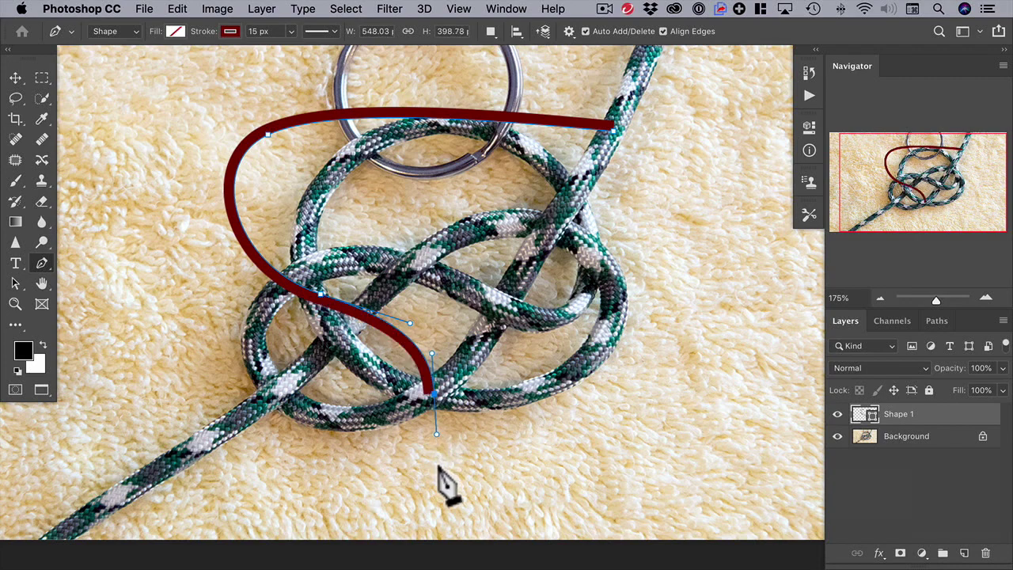
{"action": "left_click", "coordinate": [438, 469]}
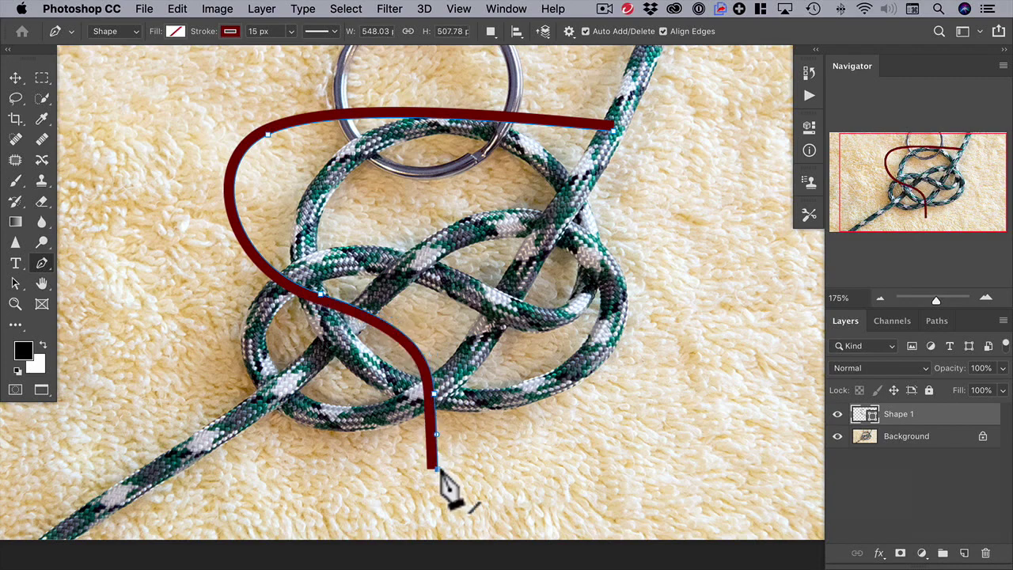
{"action": "left_click", "coordinate": [956, 442]}
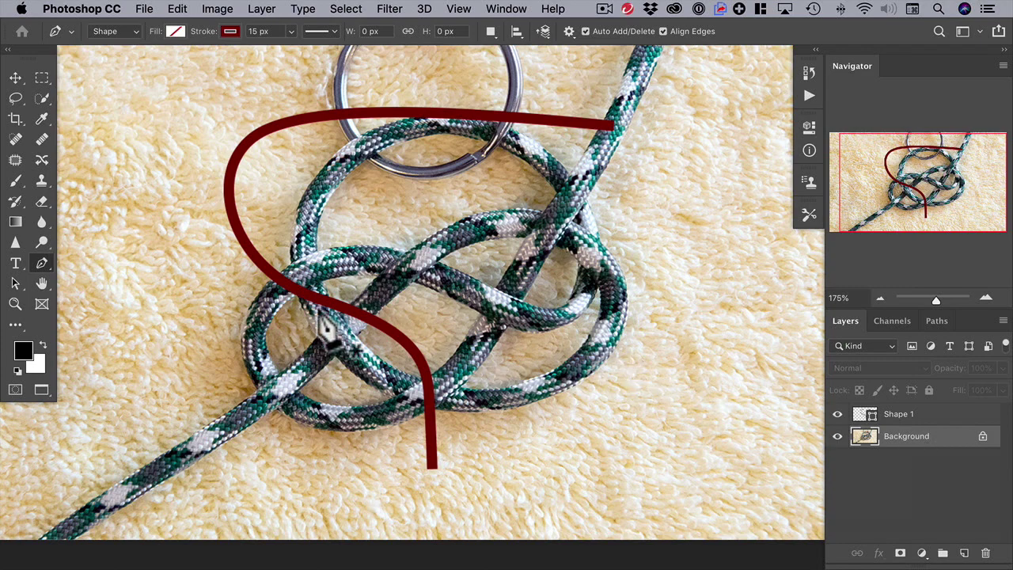
Set the Polygon tool to a dark red fill, no stroke and 3 sides
{"action": "left_click", "coordinate": [23, 329]}
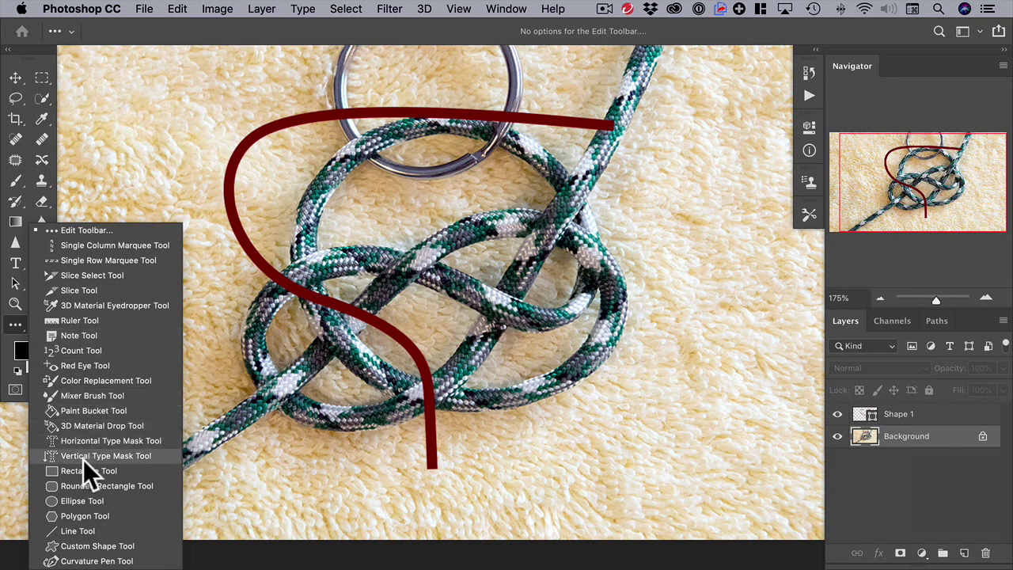
{"action": "left_click", "coordinate": [96, 515]}
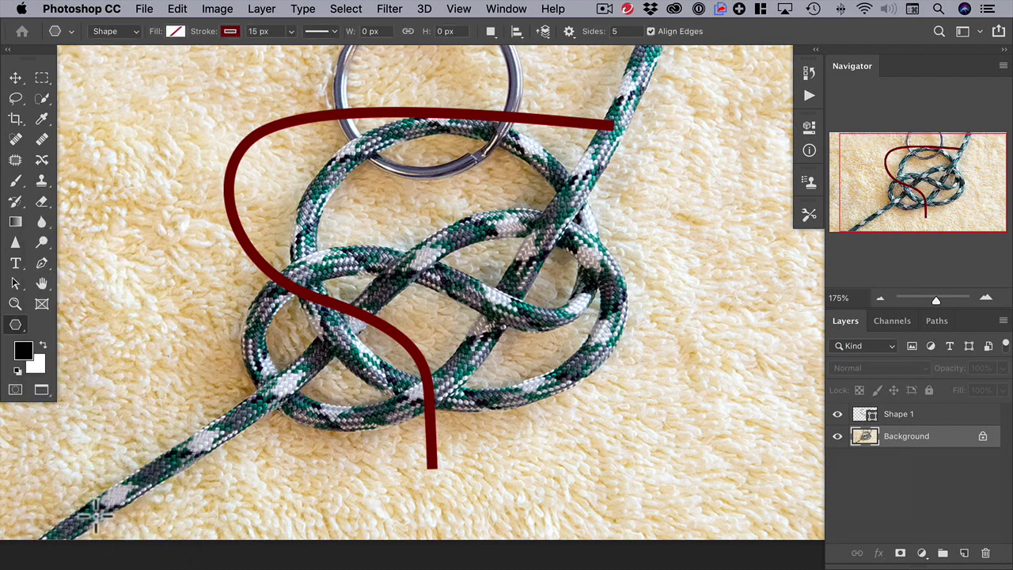
{"action": "left_click", "coordinate": [175, 33]}
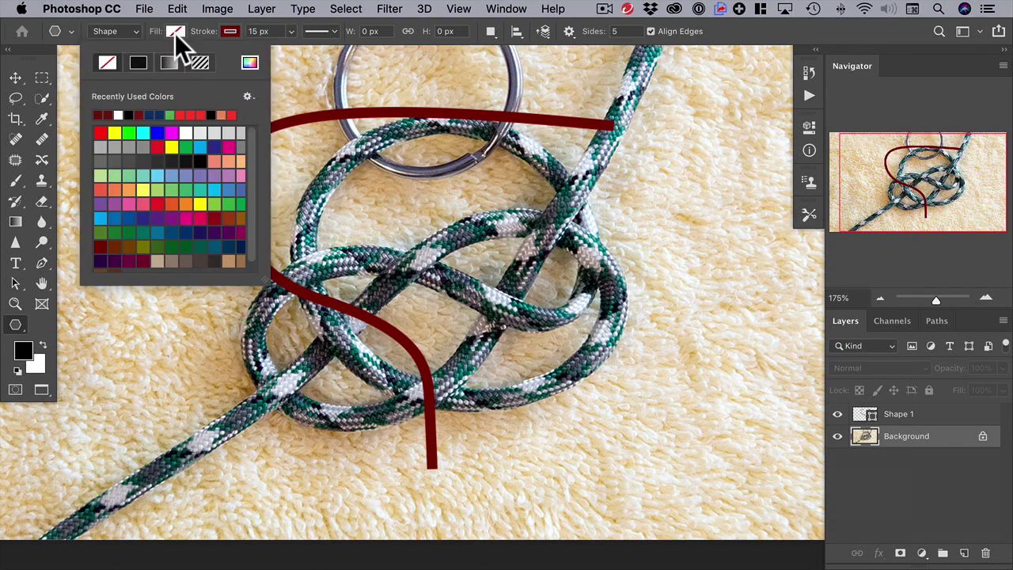
{"action": "left_click", "coordinate": [100, 246]}
{"action": "left_click", "coordinate": [230, 32]}
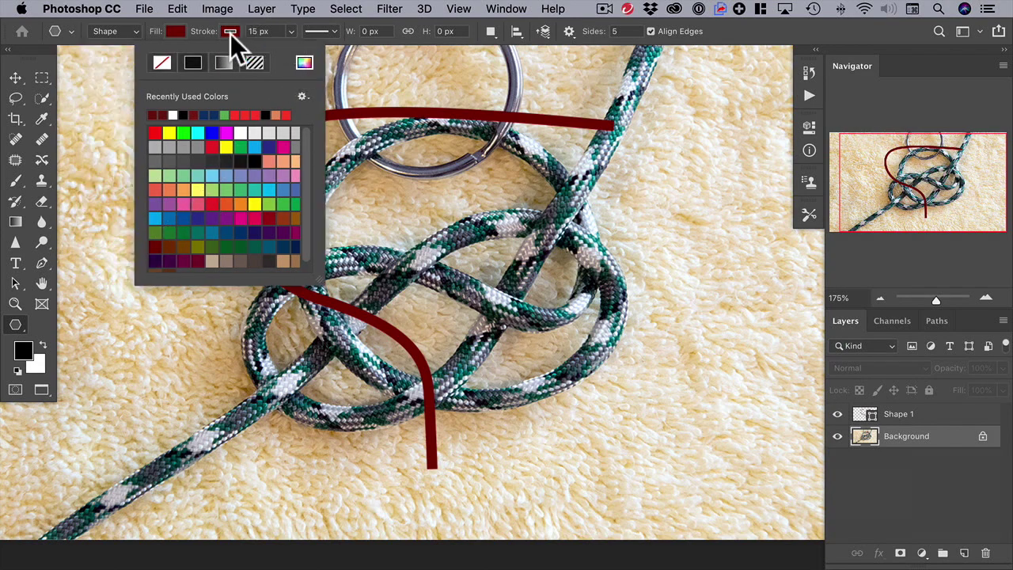
{"action": "left_click", "coordinate": [161, 63]}
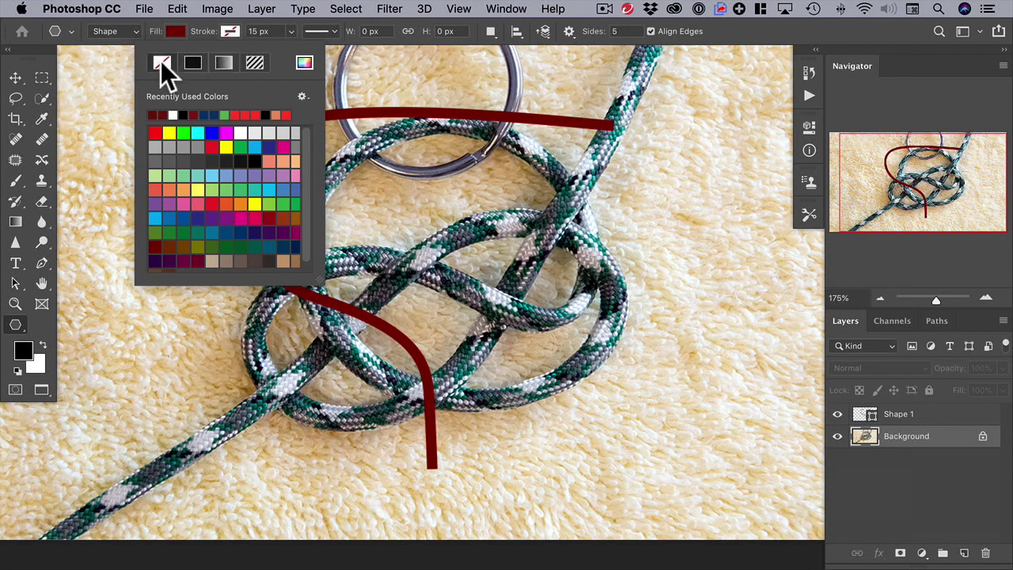
{"action": "left_click", "coordinate": [620, 31]}
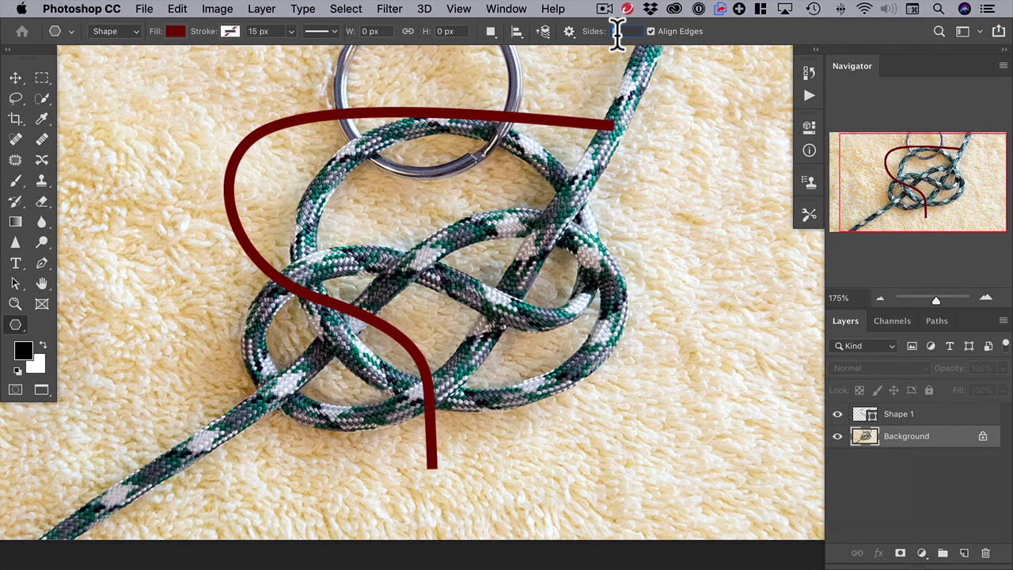
{"action": "type", "text": "3"}
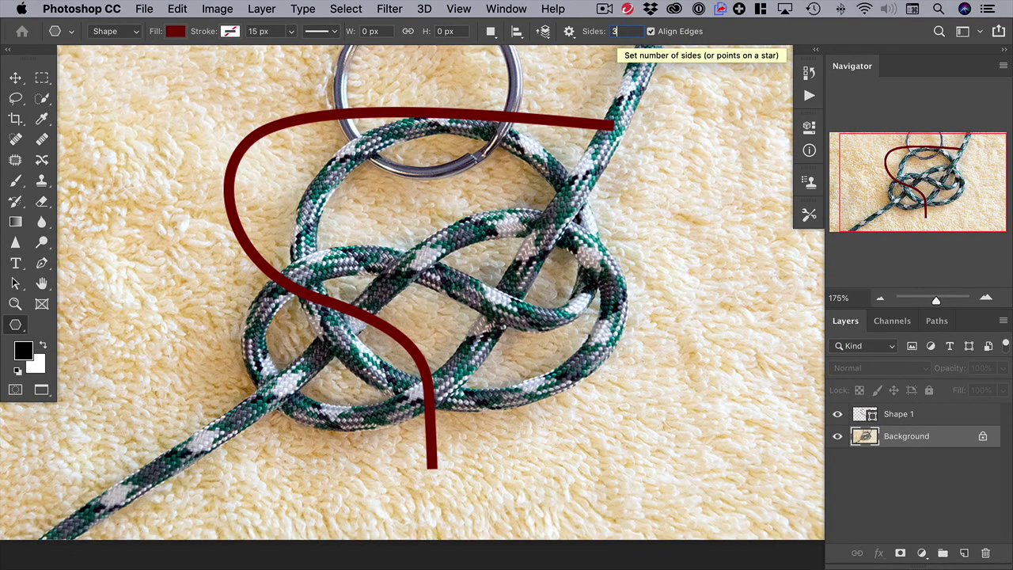
{"action": "key", "text": "Tab"}
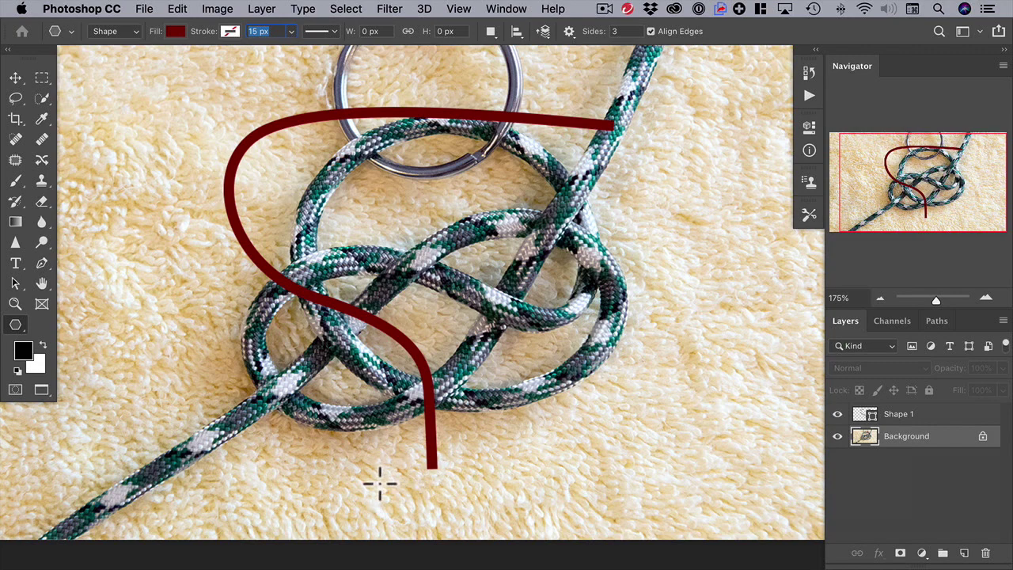
Draw a small red triangle and move it to the red line's lower end
{"action": "mouse_move", "coordinate": [321, 453]}
{"action": "left_mouse_down"}
{"action": "mouse_move", "coordinate": [362, 480]}
{"action": "mouse_move", "coordinate": [347, 477]}
{"action": "left_mouse_up"}
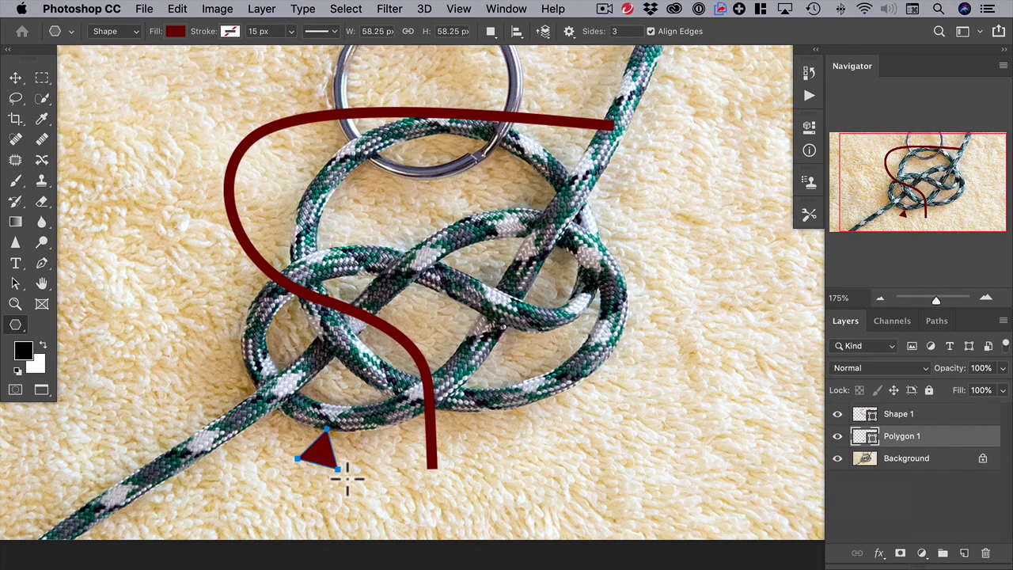
{"action": "key", "text": "super+t"}
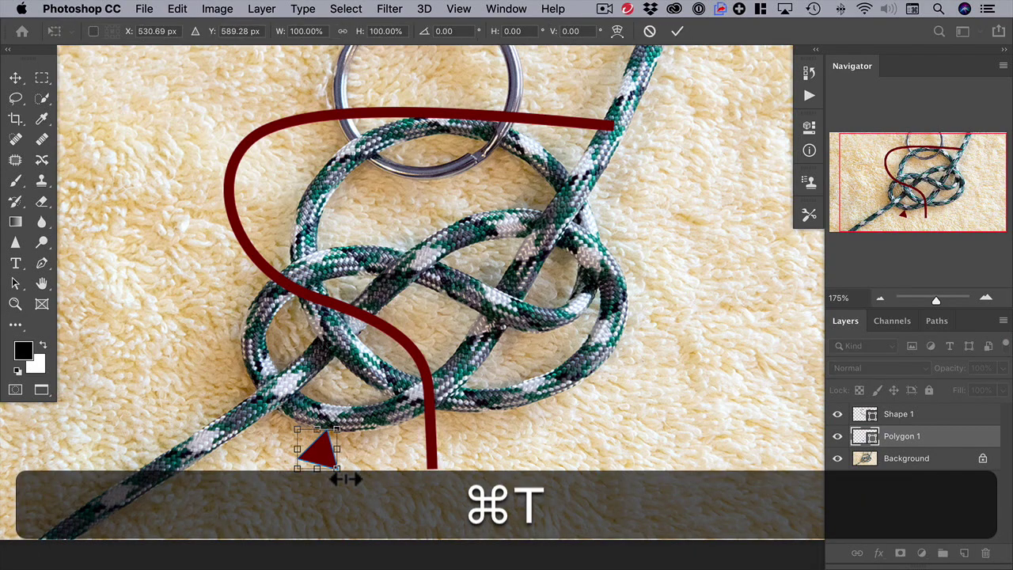
{"action": "left_click_drag", "start_coordinate": [313, 445], "coordinate": [431, 497]}
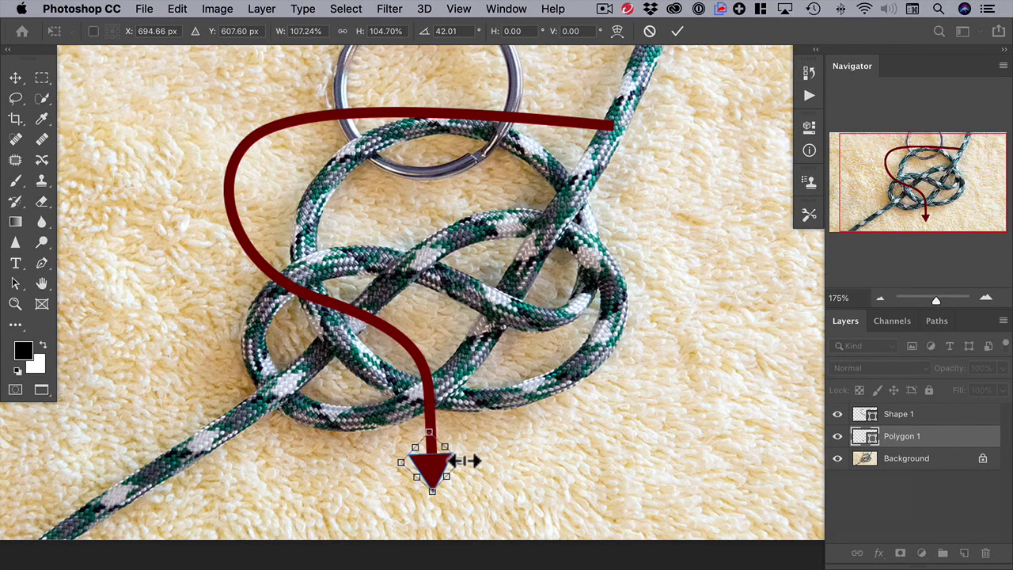
Scale the triangle proportionally to about 98%, nudge it right two pixels, and apply
{"action": "key", "text": "shift"}
{"action": "left_click_drag", "start_coordinate": [465, 461], "coordinate": [448, 462]}
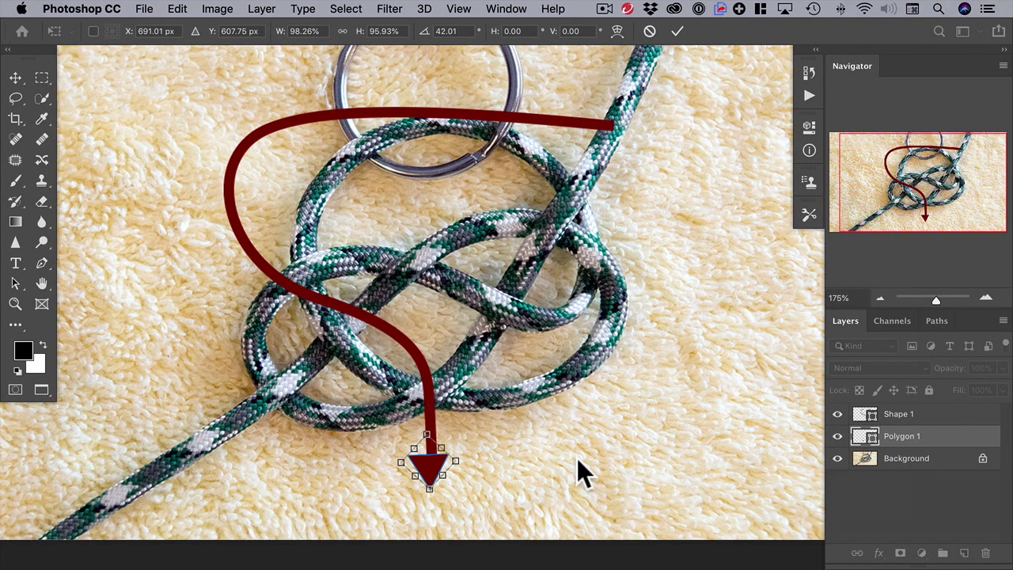
{"action": "key", "text": "Right"}
{"action": "key", "text": "Right"}
{"action": "key", "text": "Right"}
{"action": "key", "text": "Right"}
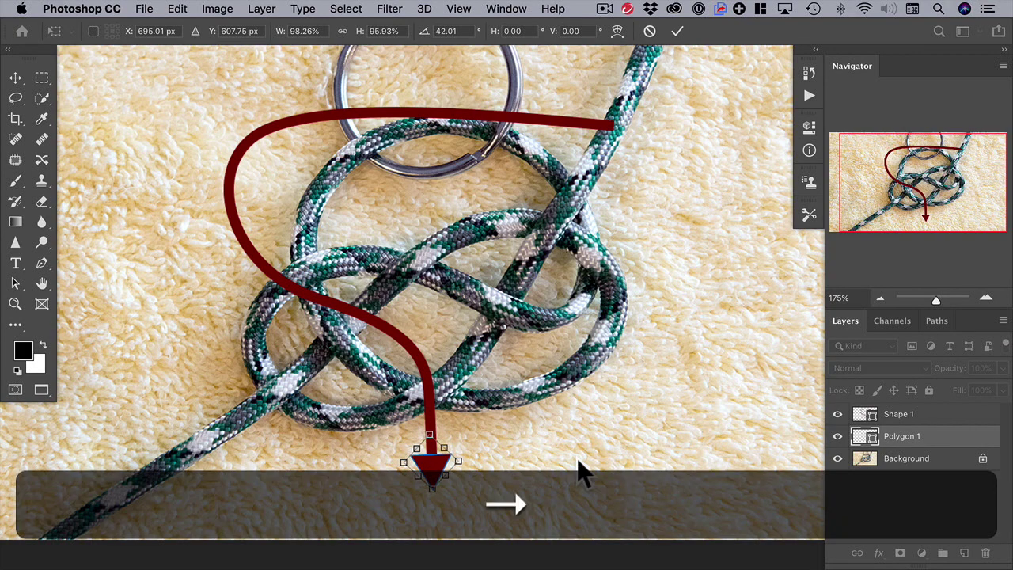
{"action": "key", "text": "Right"}
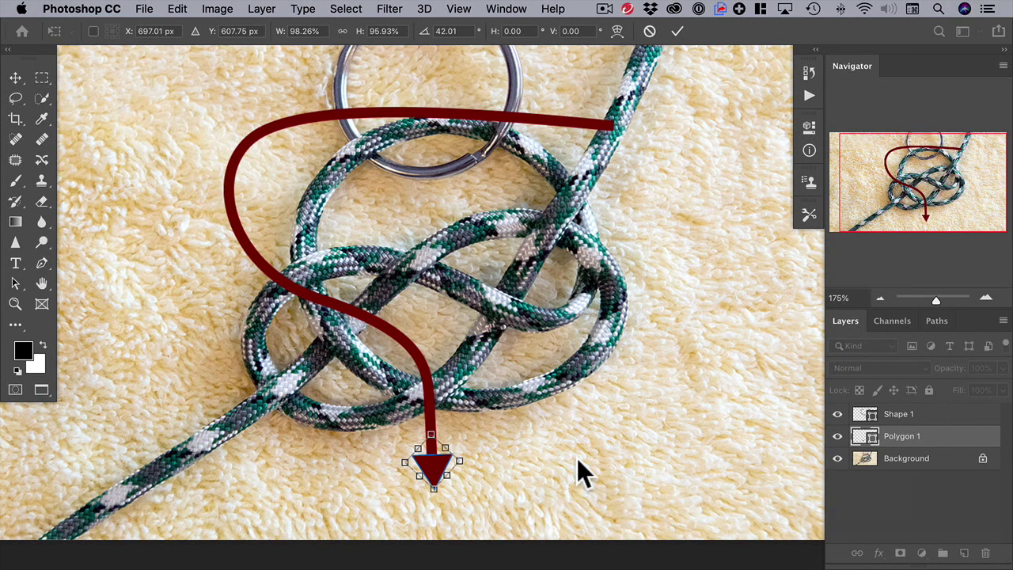
{"action": "key", "text": "Return"}
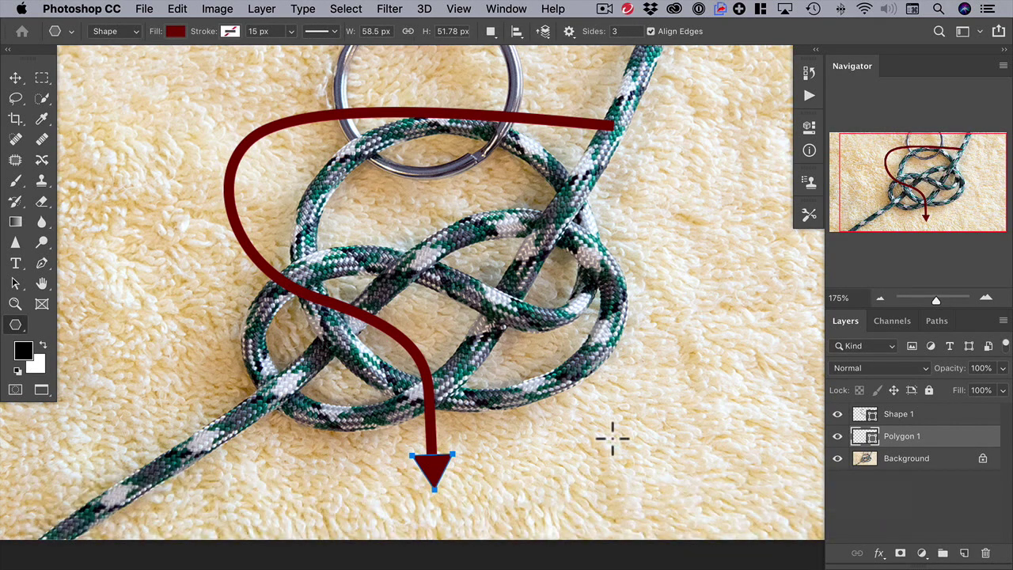
{"action": "left_click", "coordinate": [962, 471]}
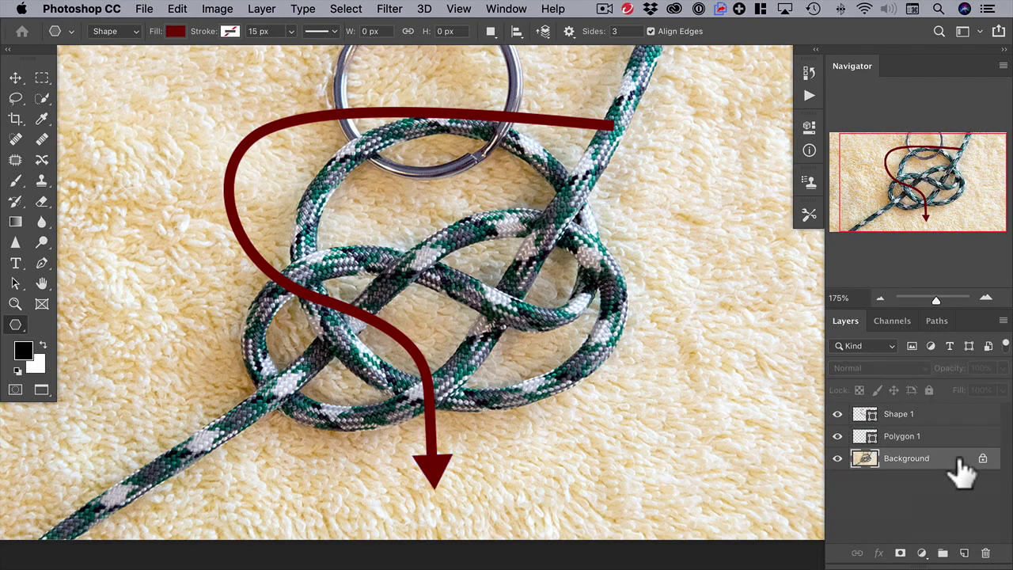
Draw a small dark red circle with the Ellipse tool and place it on the curve's starting end
{"action": "right_click", "coordinate": [18, 325]}
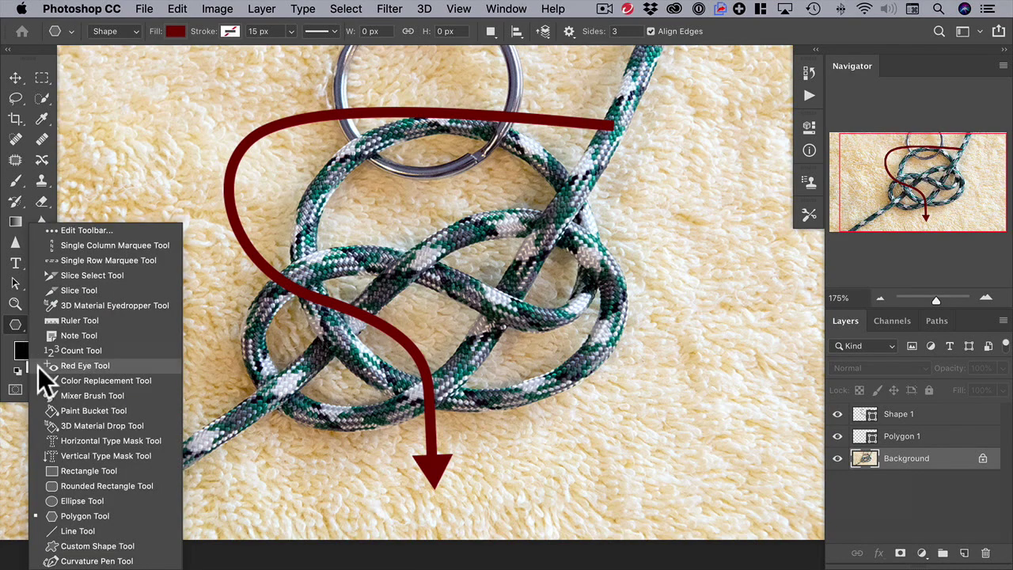
{"action": "left_click", "coordinate": [66, 501]}
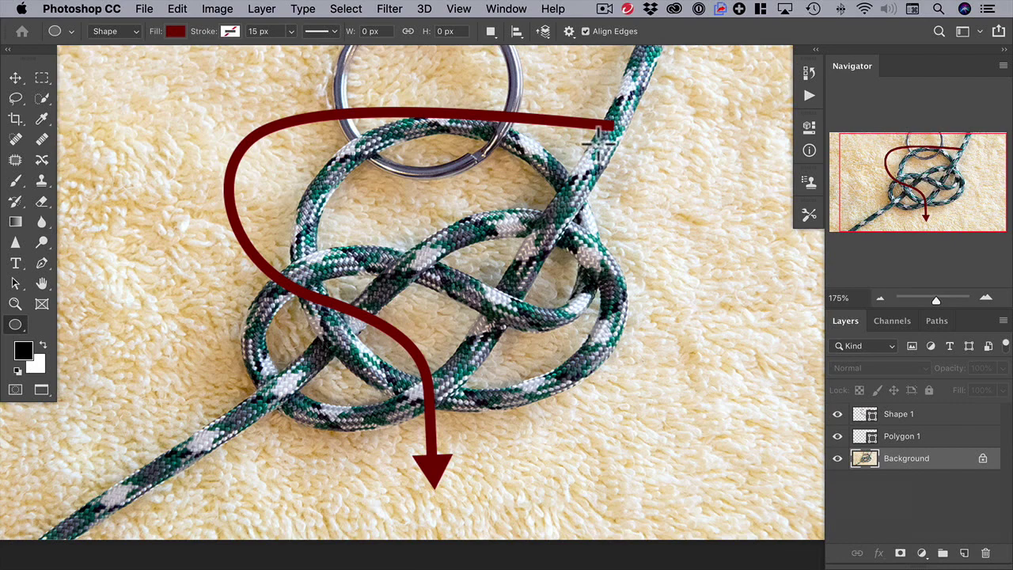
{"action": "left_click_drag", "start_coordinate": [600, 140], "coordinate": [619, 122]}
{"action": "left_click", "coordinate": [15, 76]}
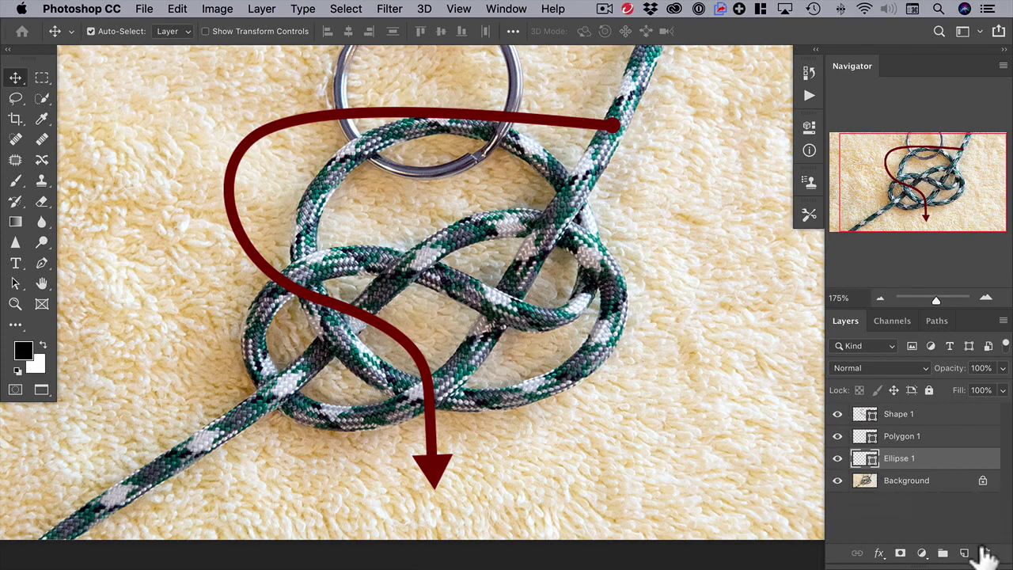
Hide the Background, Merge Visible the curve, triangle and dot, then show the Background again
{"action": "left_click", "coordinate": [838, 480]}
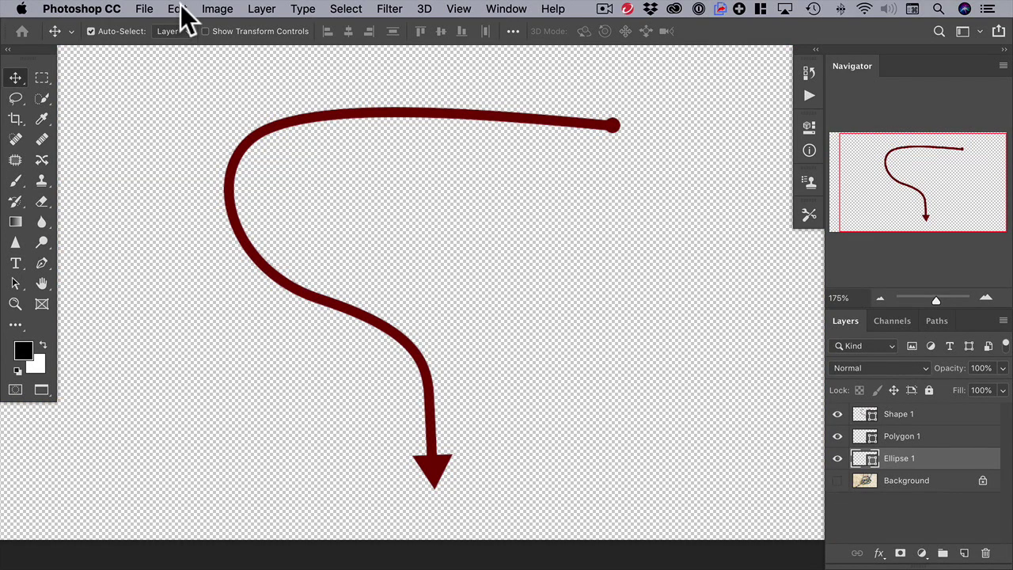
{"action": "left_click", "coordinate": [262, 10]}
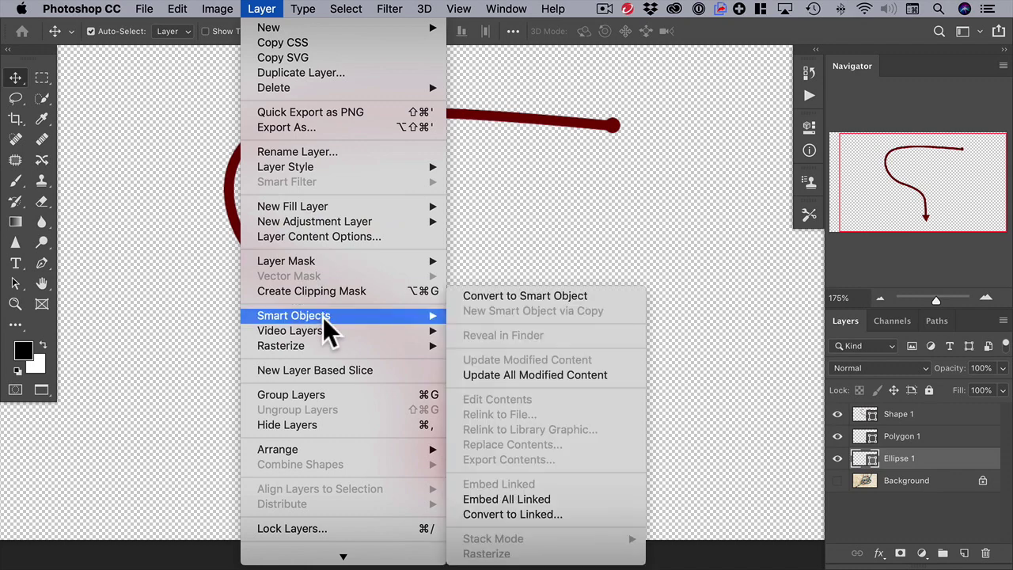
{"action": "scroll", "coordinate": [326, 329], "scroll_direction": "down", "scroll_amount": 3}
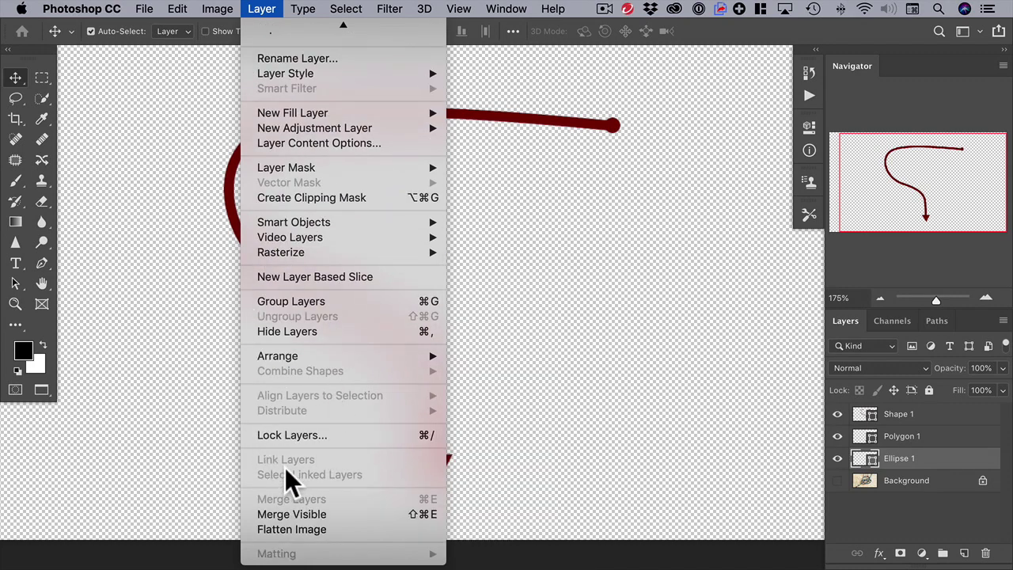
{"action": "left_click", "coordinate": [334, 515]}
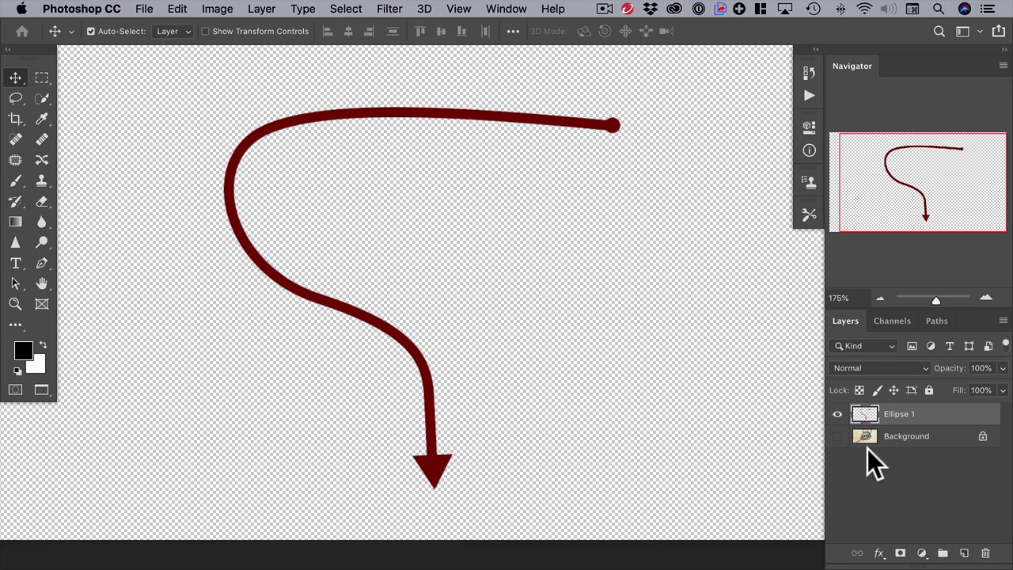
{"action": "left_click", "coordinate": [837, 436]}
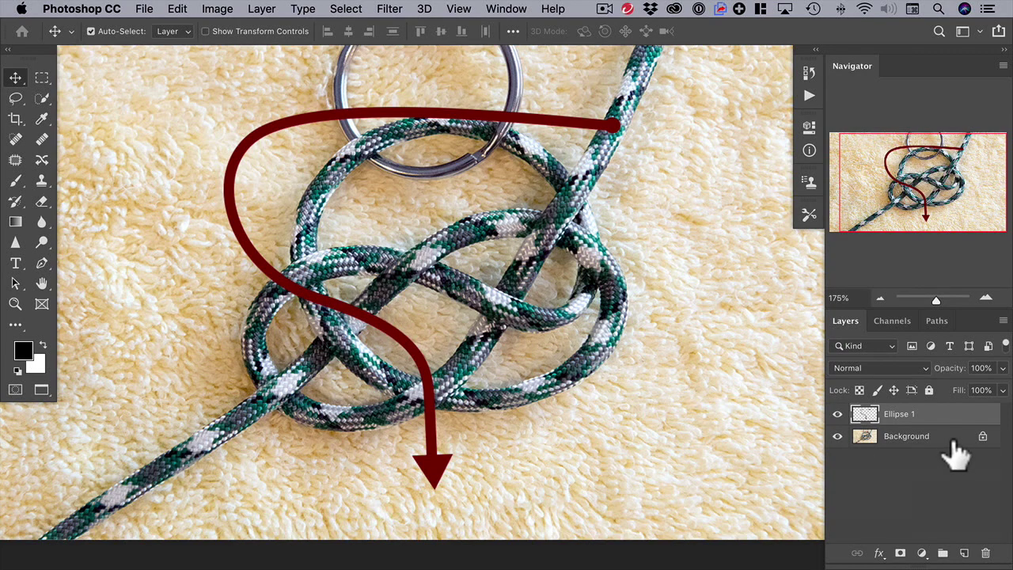
Duplicate the Background layer, move the copy above Ellipse 1, and set its opacity to 46%
{"action": "left_click_drag", "start_coordinate": [958, 453], "coordinate": [964, 552]}
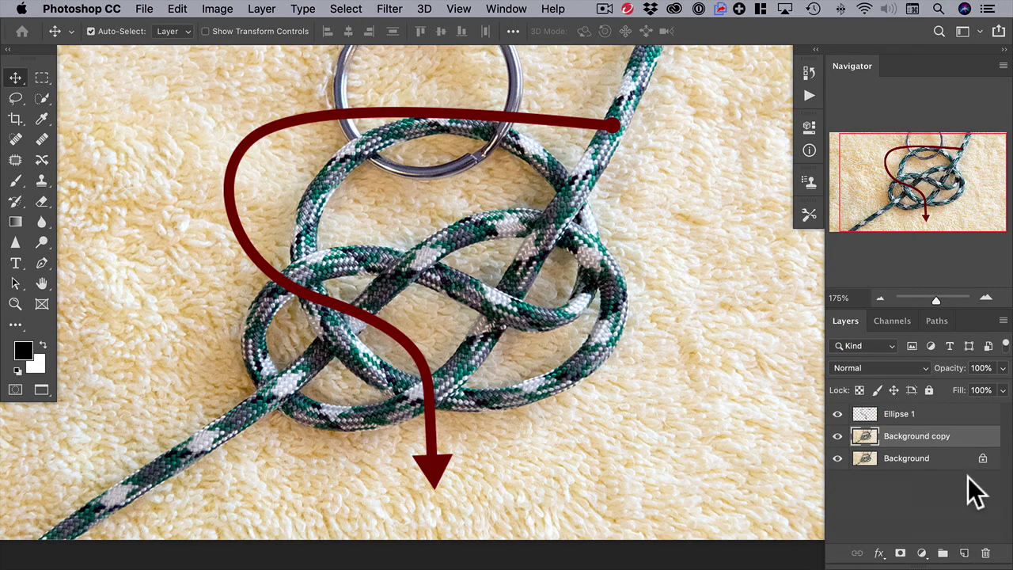
{"action": "left_click_drag", "start_coordinate": [961, 449], "coordinate": [956, 419]}
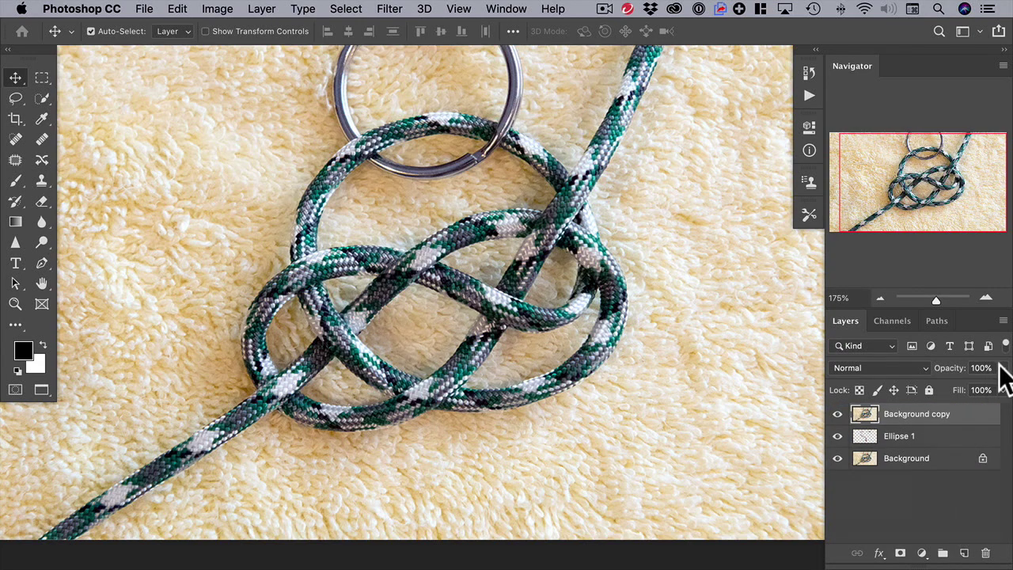
{"action": "left_click", "coordinate": [1001, 368]}
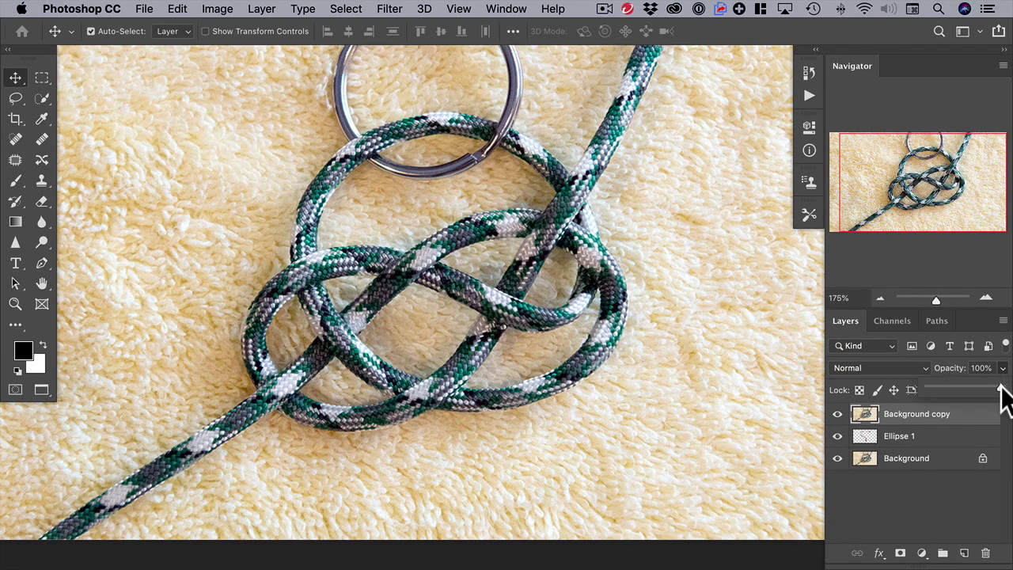
{"action": "left_click_drag", "start_coordinate": [1000, 387], "coordinate": [962, 392]}
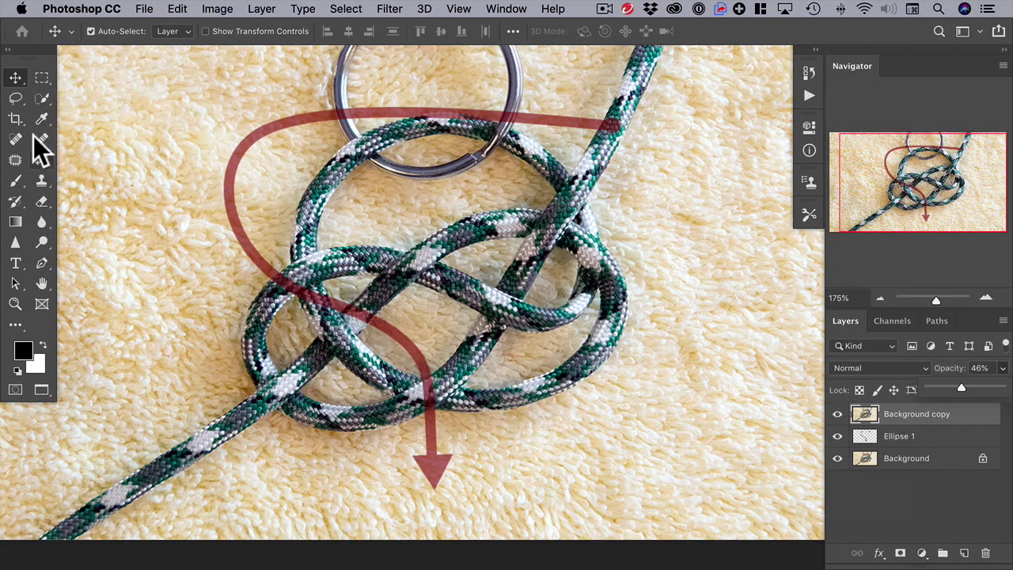
{"action": "left_click", "coordinate": [16, 100]}
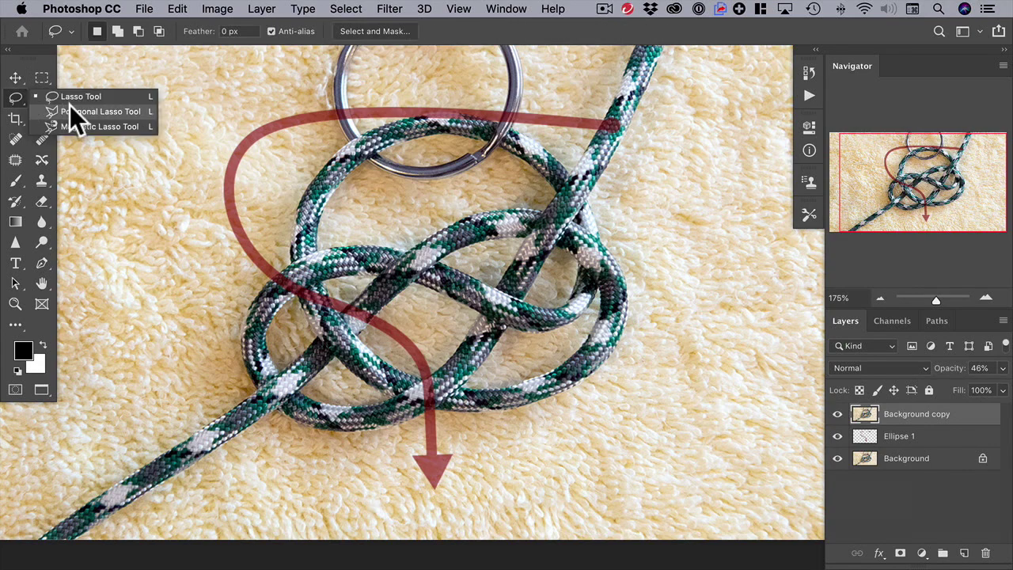
Switch to the Polygonal Lasso Tool to outline the rope strands crossing the arrow
{"action": "left_click", "coordinate": [94, 111]}
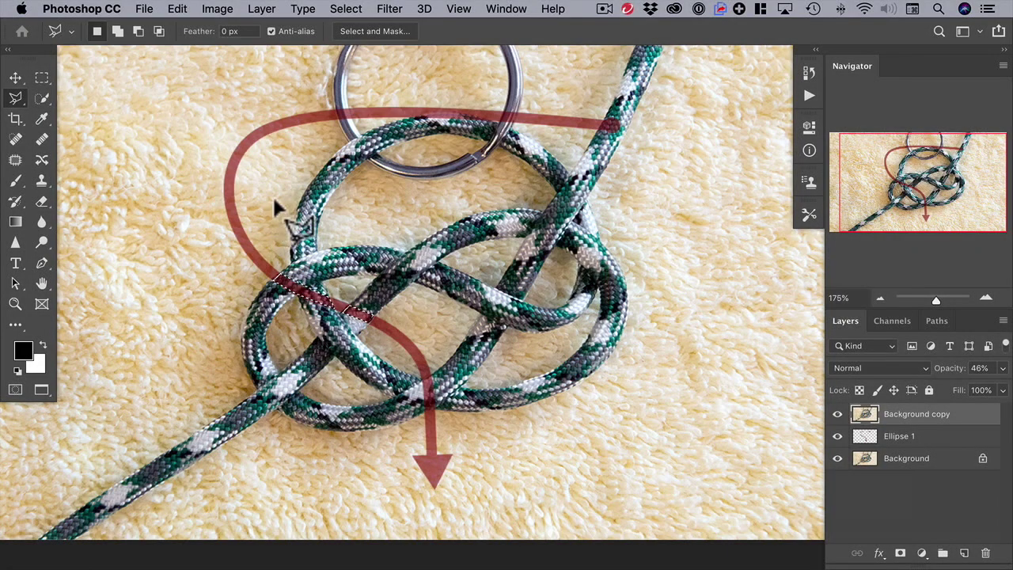
Add a Reveal Selection layer mask to Background copy and restore its opacity to 100%
{"action": "left_click", "coordinate": [261, 9]}
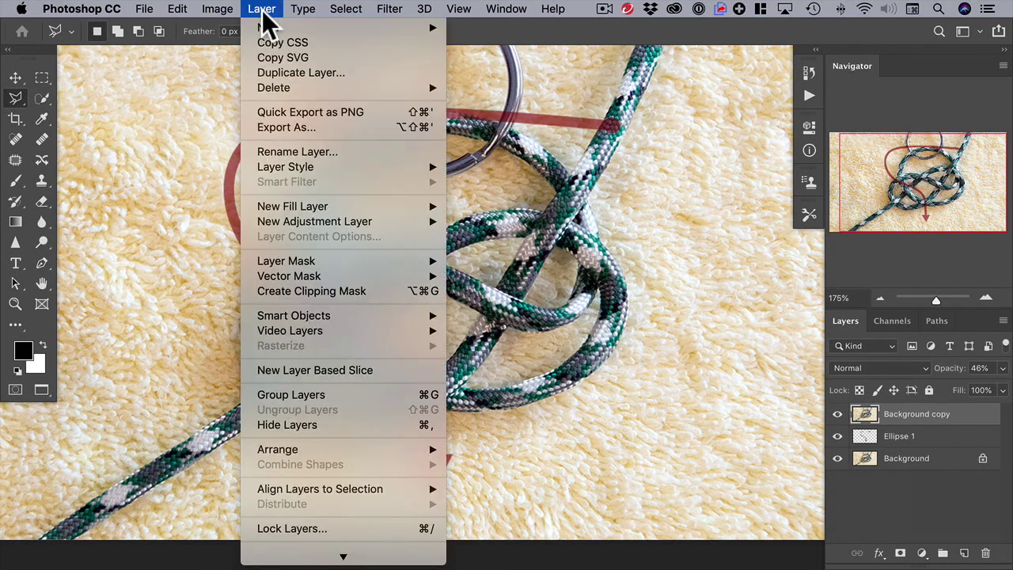
{"action": "mouse_move", "coordinate": [299, 263]}
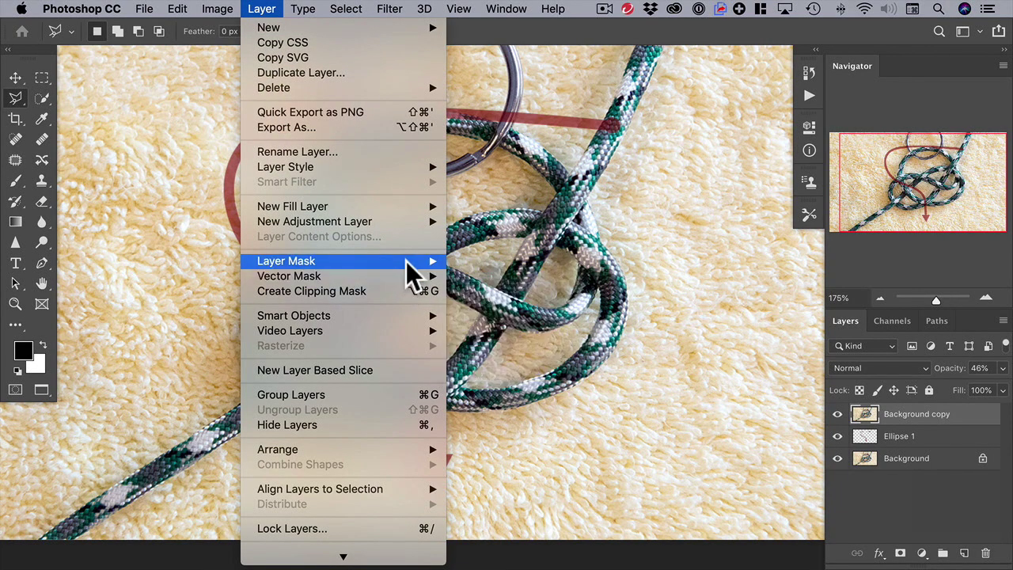
{"action": "mouse_move", "coordinate": [407, 261]}
{"action": "left_click", "coordinate": [471, 289]}
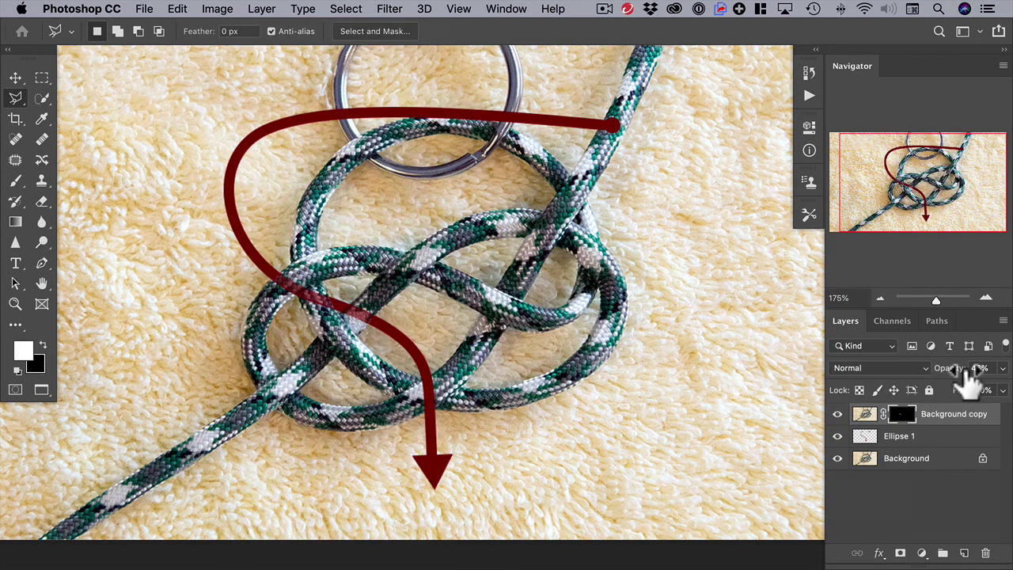
{"action": "left_click", "coordinate": [1003, 368]}
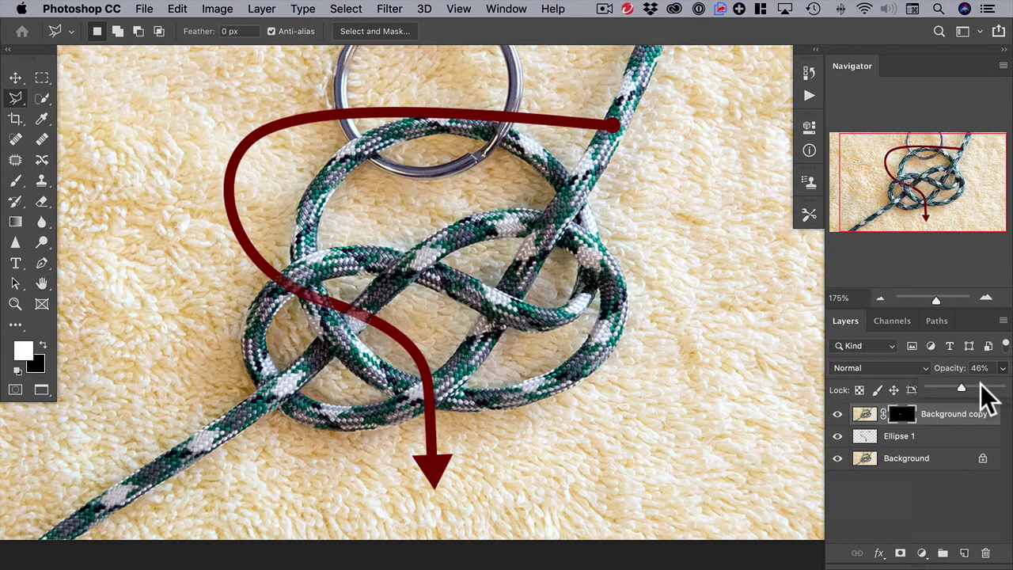
{"action": "left_click_drag", "start_coordinate": [963, 389], "coordinate": [1011, 396]}
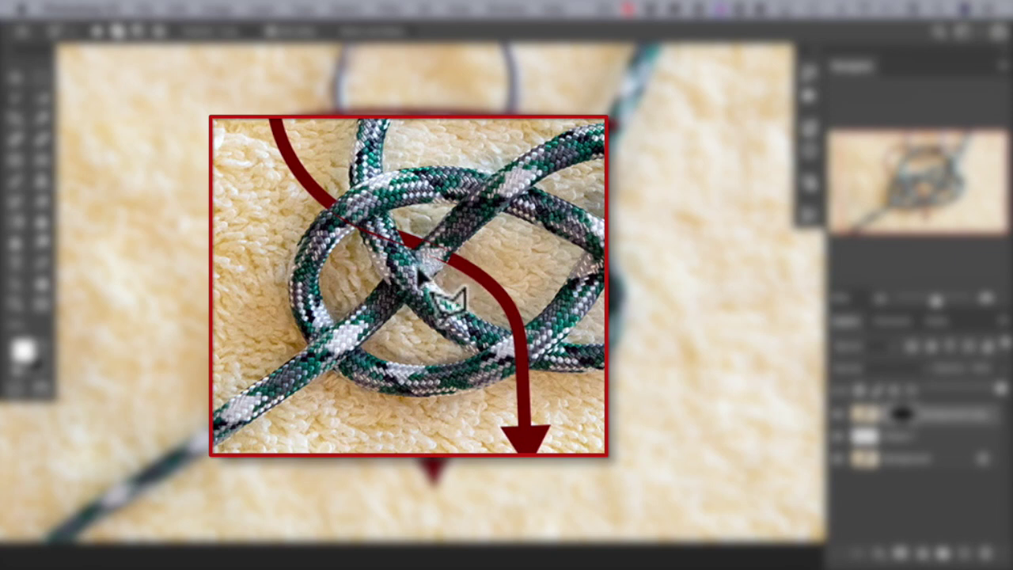
Select the Brush Tool and make the original Background layer active
{"action": "key", "text": "b"}
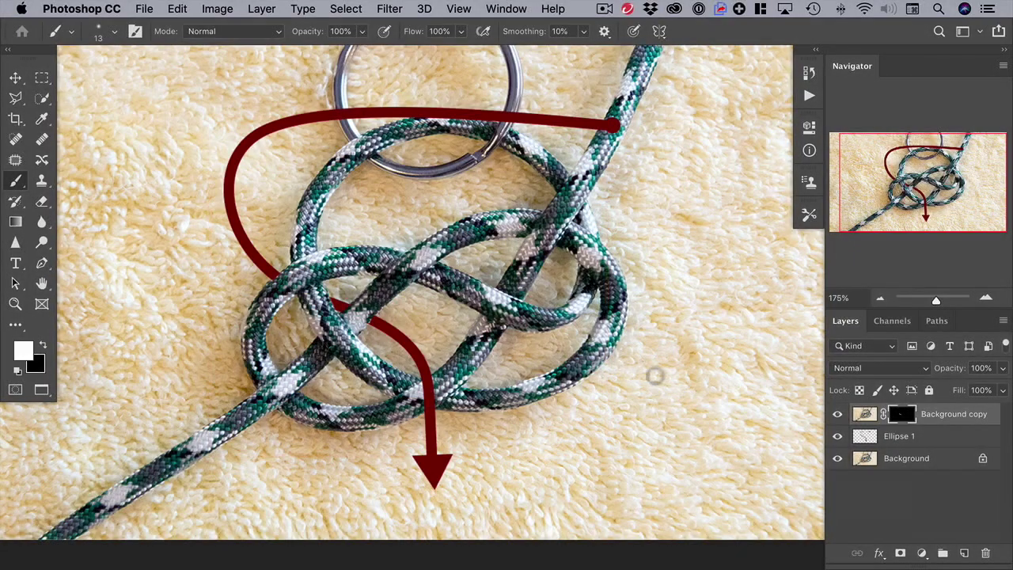
{"action": "left_click", "coordinate": [963, 471]}
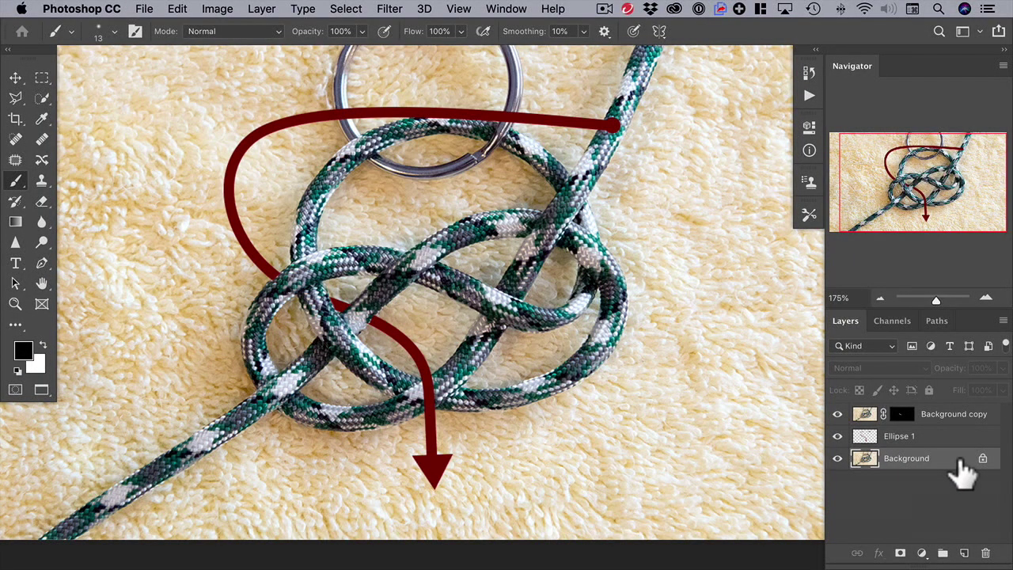